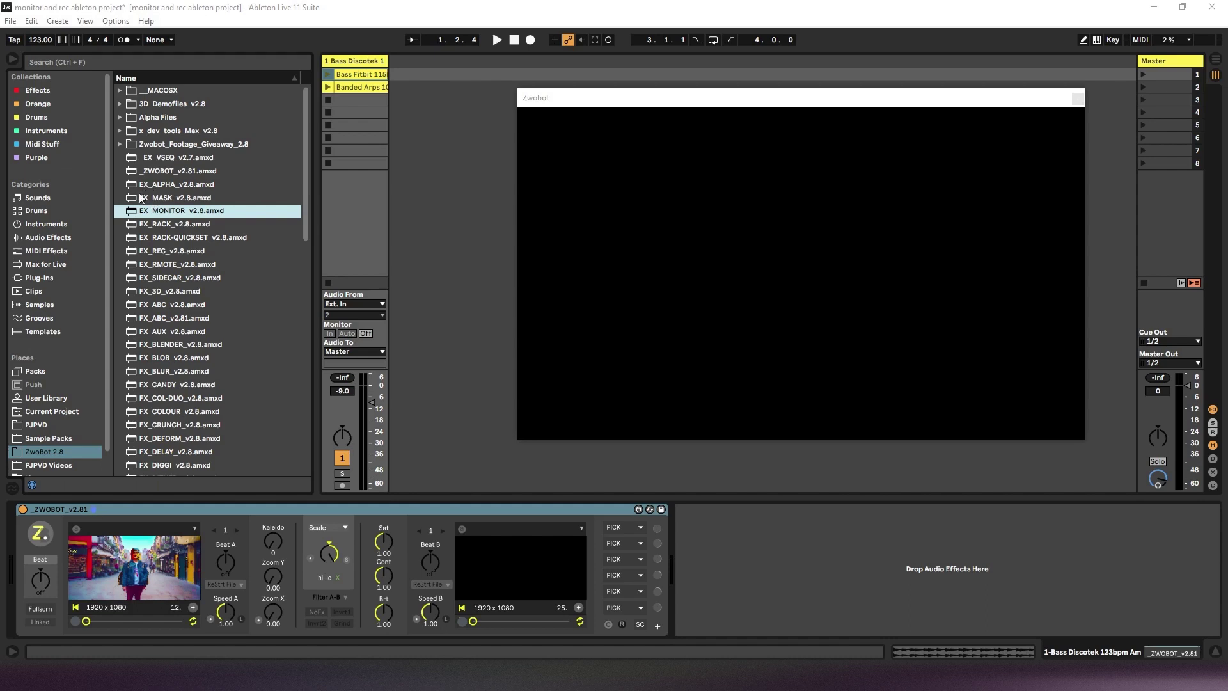
- Look over the EX and FX devices in the ZwoBot 2.8 folder, including EX_REC, EX_SIDECAR, FX_CANDY, FX_BLENDER and EX_MONITOR
{"action": "left_click", "coordinate": [145, 250]}
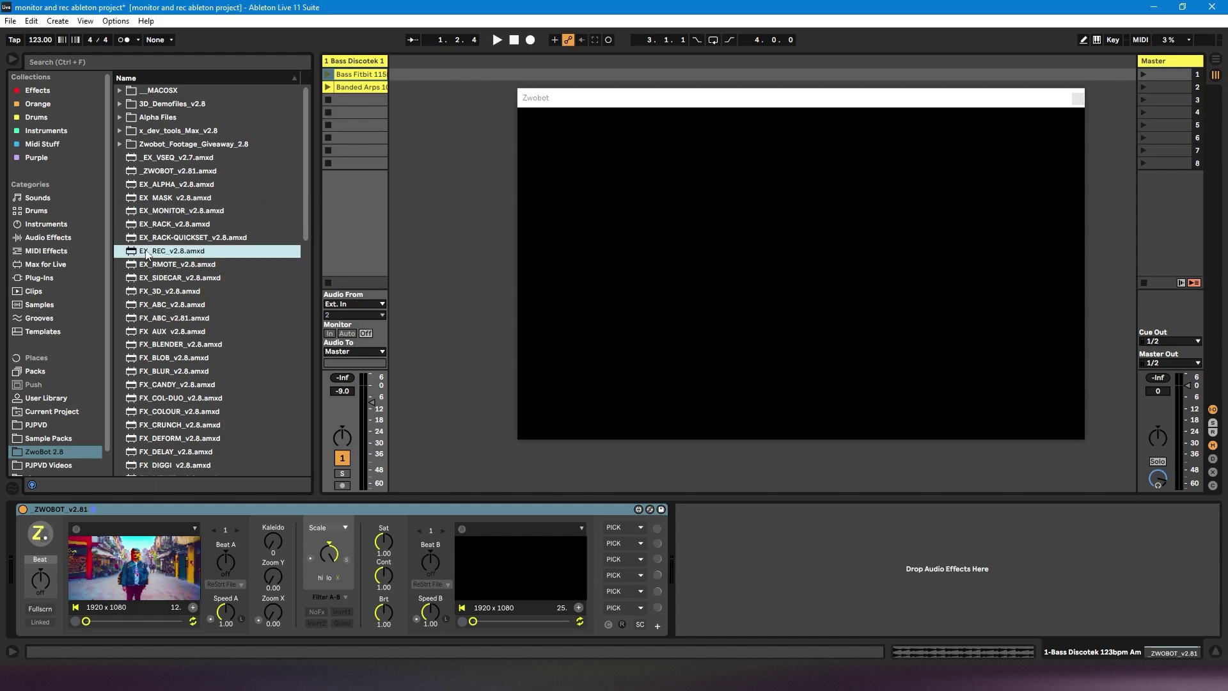
{"action": "left_click", "coordinate": [147, 265]}
{"action": "left_click", "coordinate": [147, 280]}
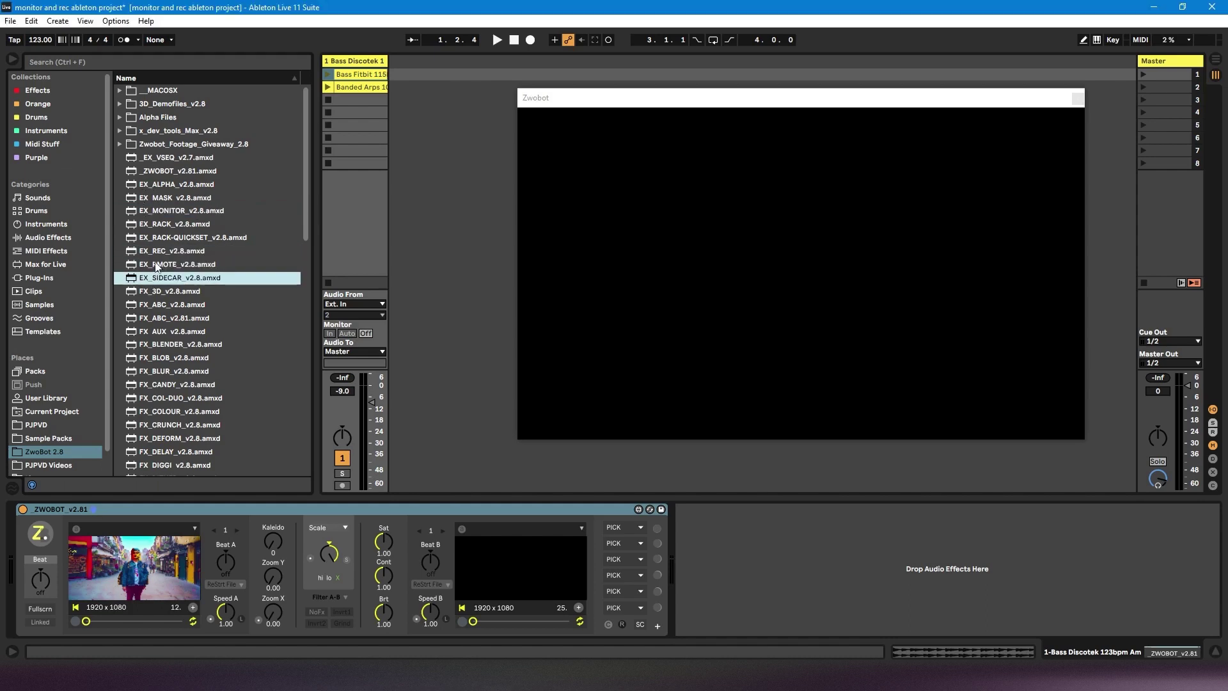
{"action": "left_click", "coordinate": [153, 252]}
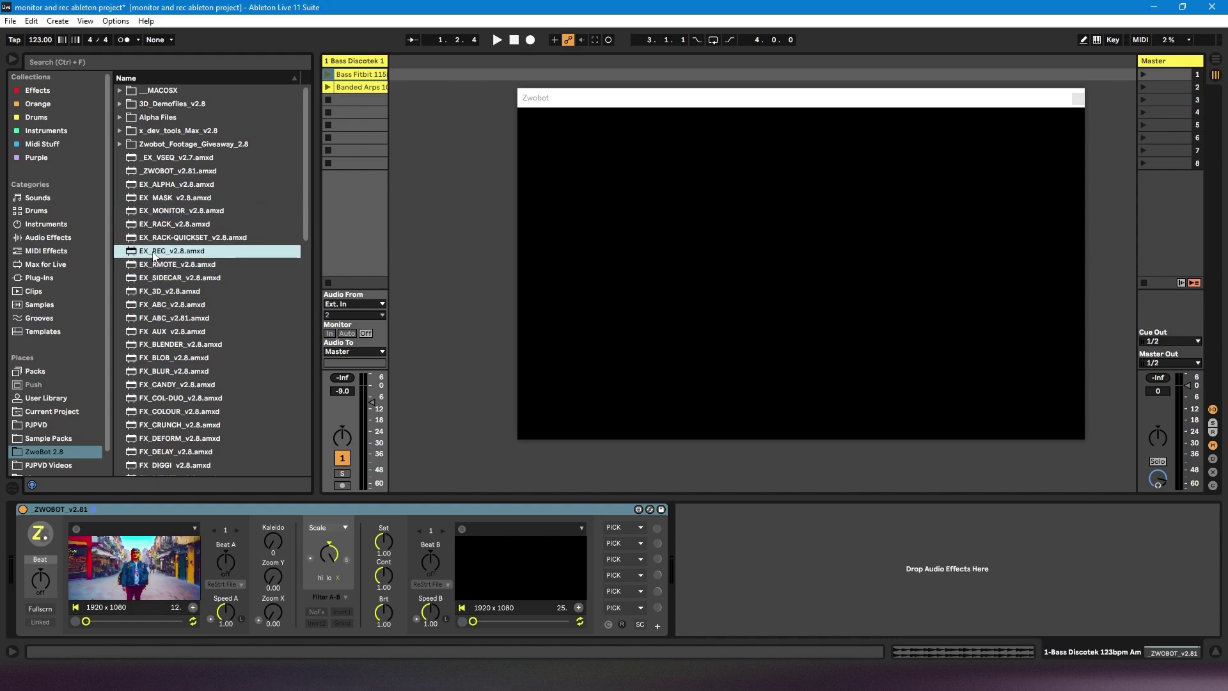
{"action": "left_click", "coordinate": [153, 358]}
{"action": "left_click", "coordinate": [151, 384]}
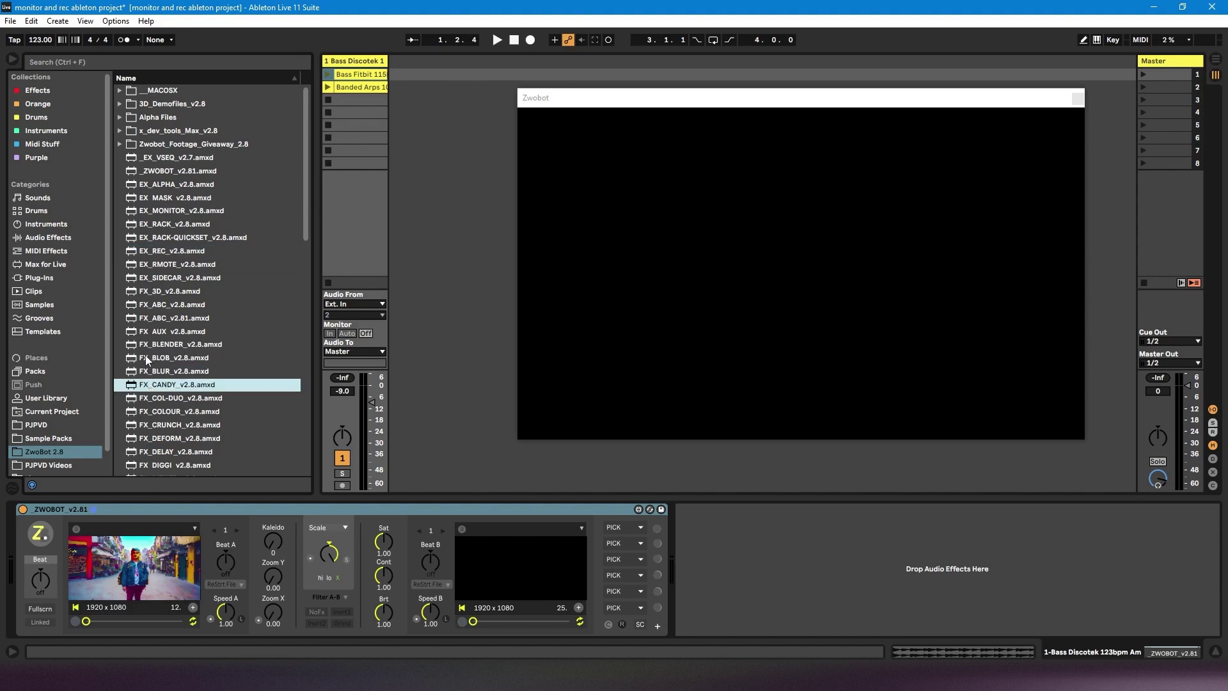
{"action": "left_click", "coordinate": [145, 358]}
{"action": "left_click", "coordinate": [151, 346]}
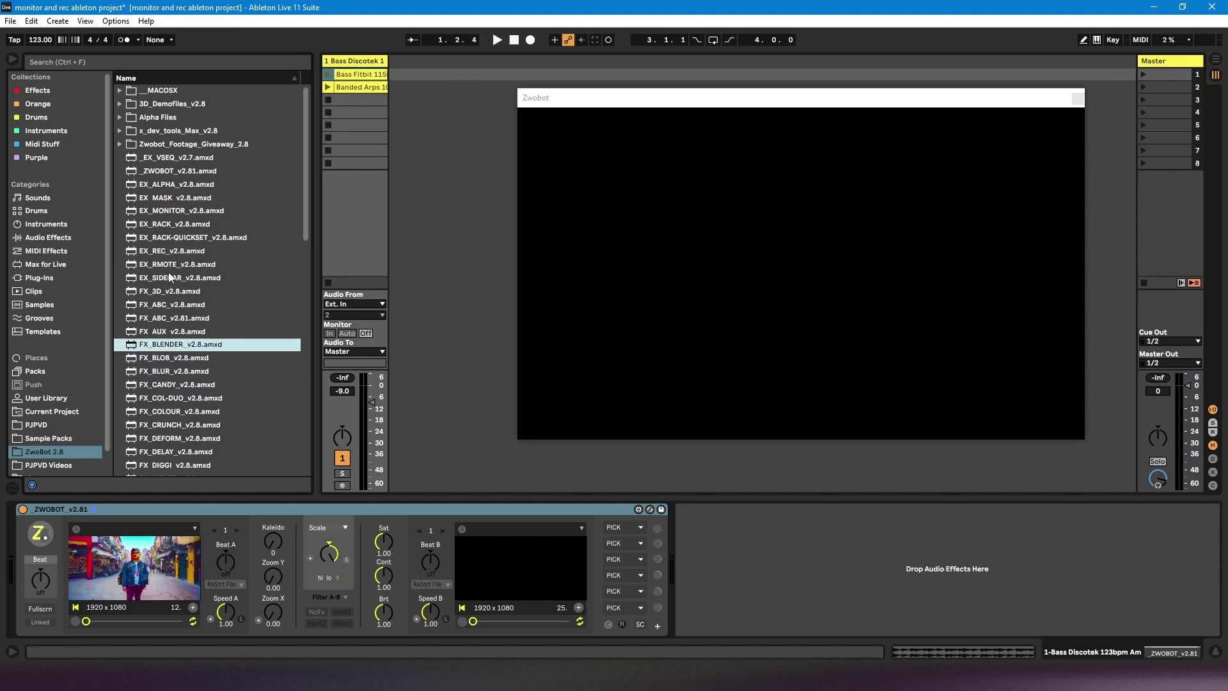
{"action": "left_click", "coordinate": [152, 255]}
{"action": "left_click", "coordinate": [170, 215]}
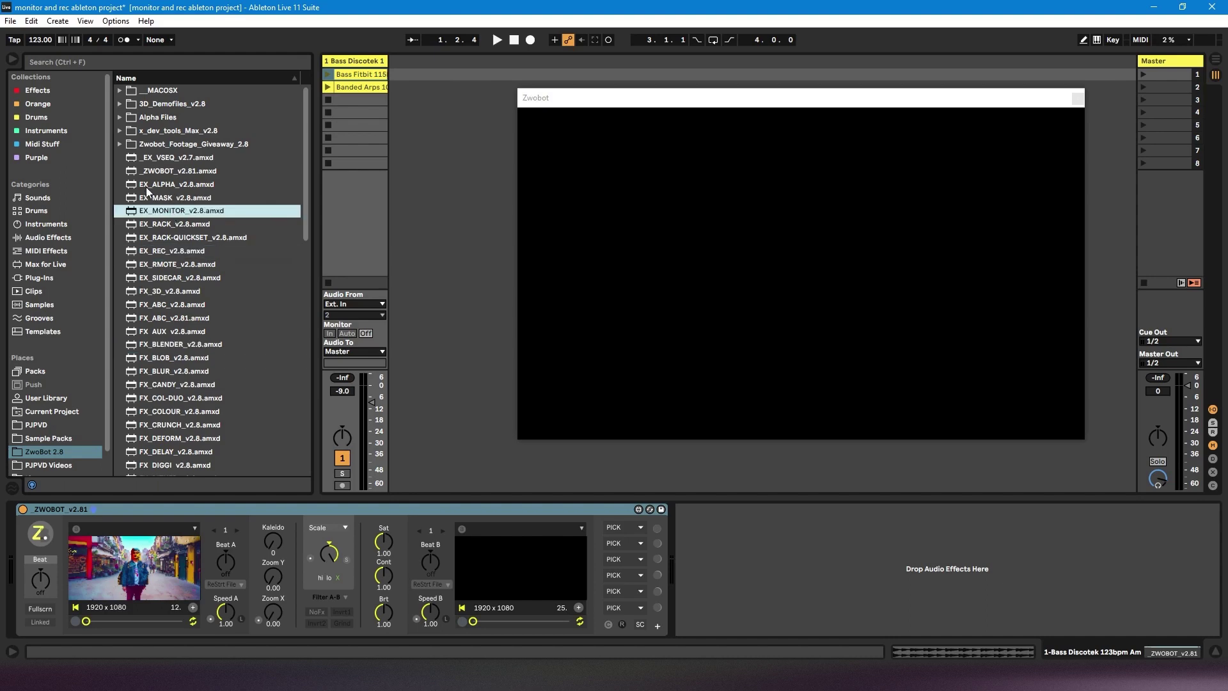
- Go through the EX devices one by one, from EX_ALPHA_v2.8 to EX_SIDECAR_v2.8
{"action": "left_click", "coordinate": [147, 190]}
{"action": "left_click", "coordinate": [150, 200]}
{"action": "left_click", "coordinate": [151, 212]}
{"action": "left_click", "coordinate": [153, 225]}
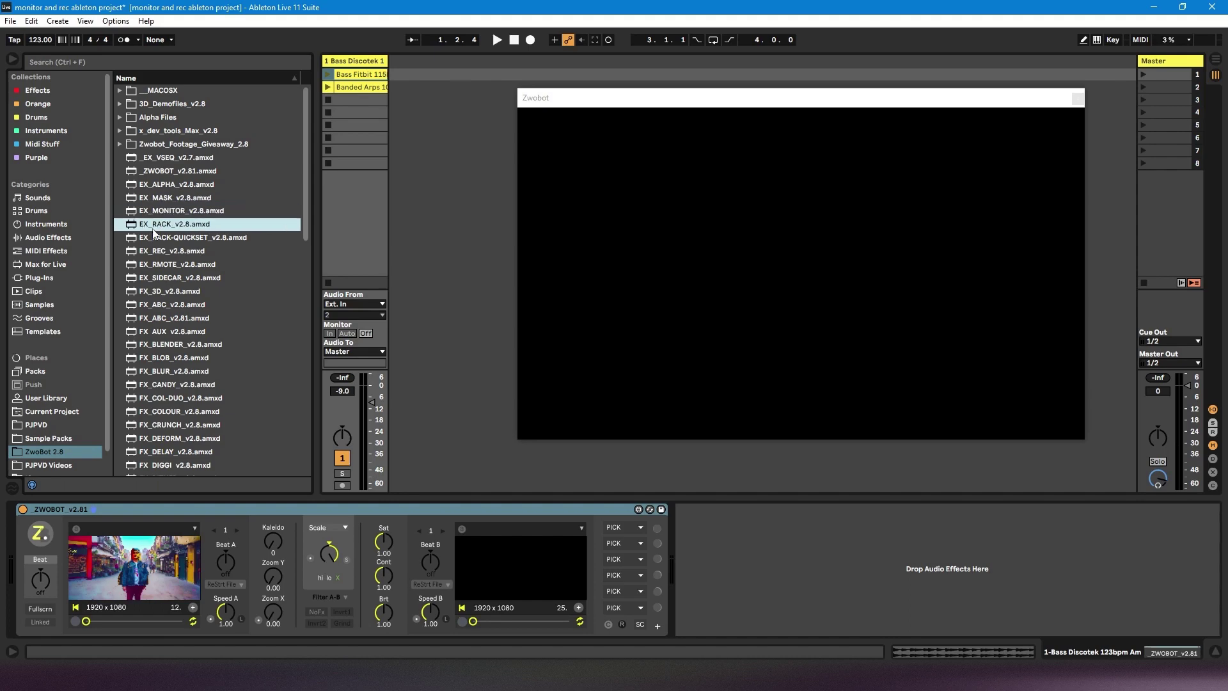
{"action": "left_click", "coordinate": [157, 238]}
{"action": "left_click", "coordinate": [160, 251]}
{"action": "left_click", "coordinate": [160, 264]}
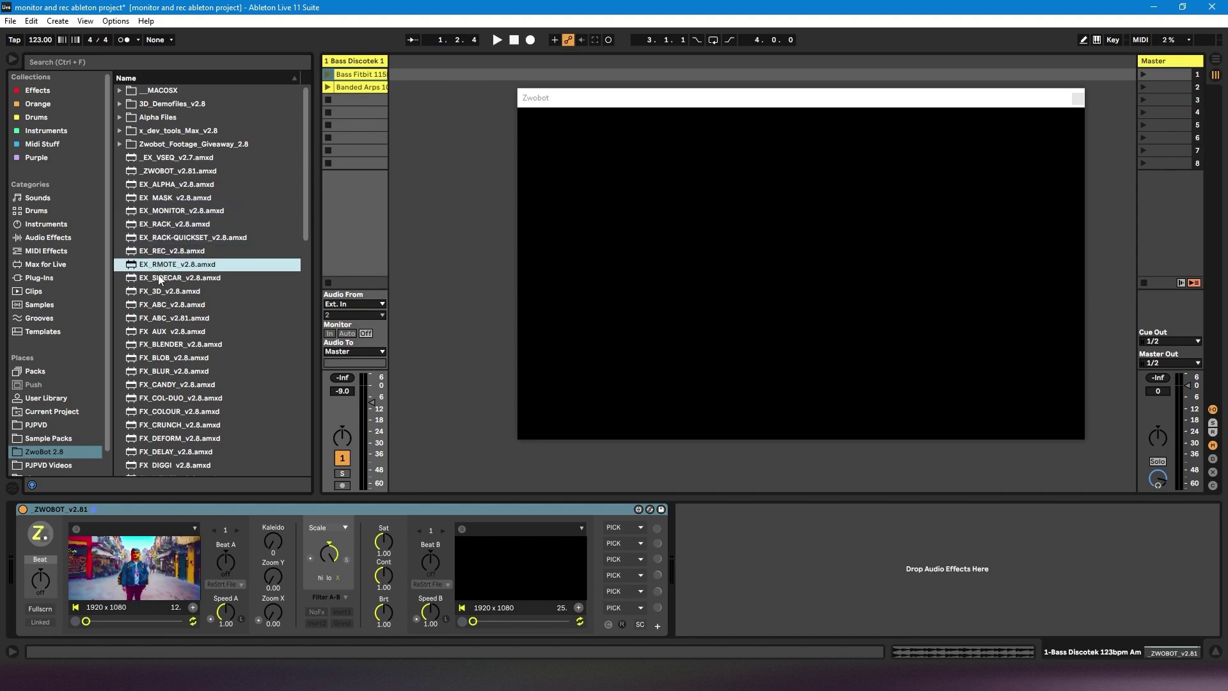
{"action": "left_click", "coordinate": [160, 278]}
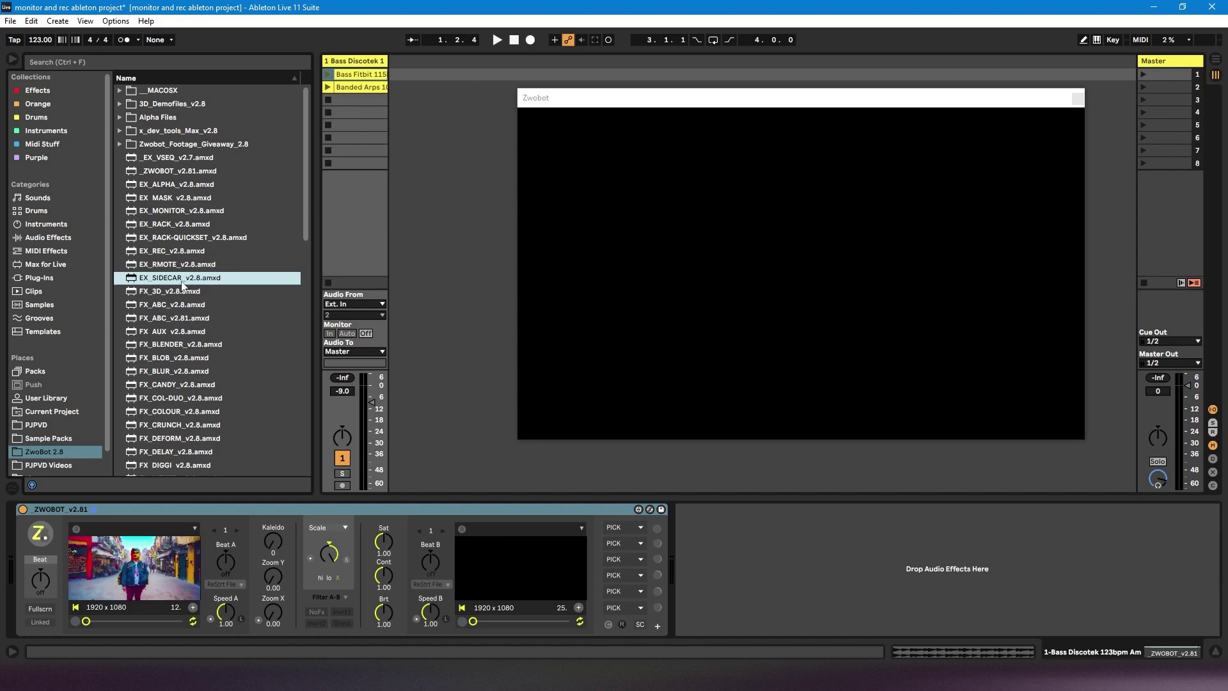
- Examine the FXG devices near the end of the ZwoBot 2.8 folder, from FXG_LORENZ to FXG_PLOTTER
{"action": "scroll", "coordinate": [182, 285], "scroll_direction": "down", "scroll_amount": 10}
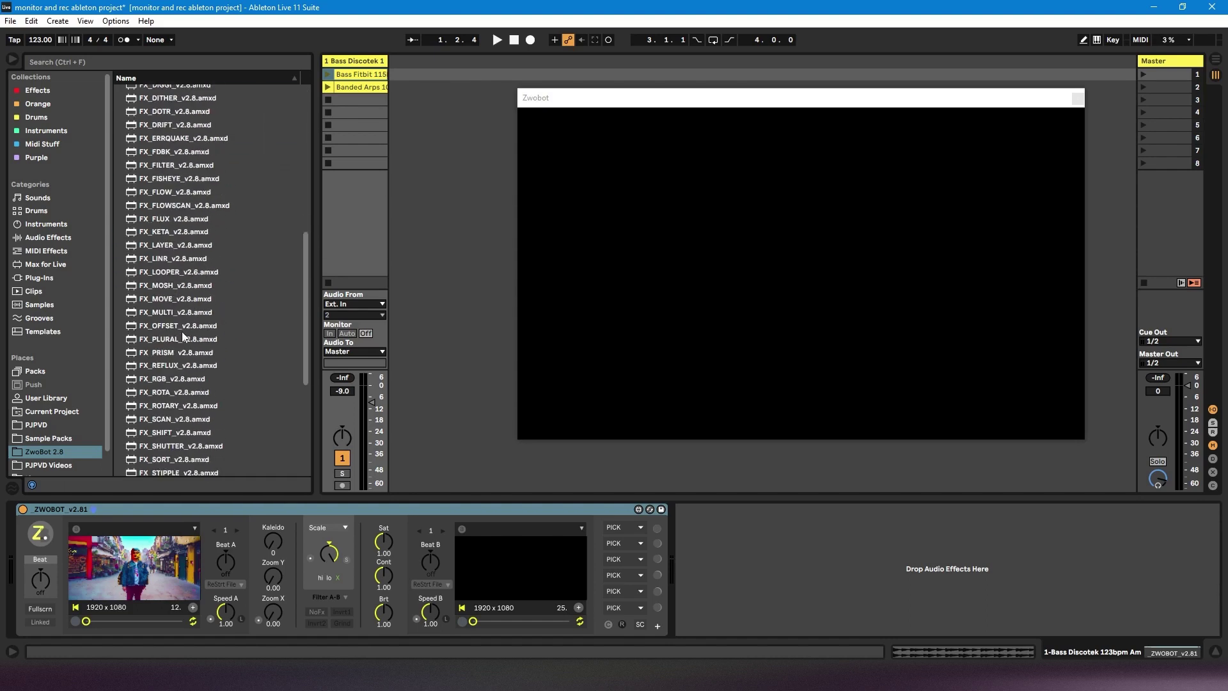
{"action": "scroll", "coordinate": [182, 331], "scroll_direction": "down", "scroll_amount": 6}
{"action": "left_click", "coordinate": [155, 339]}
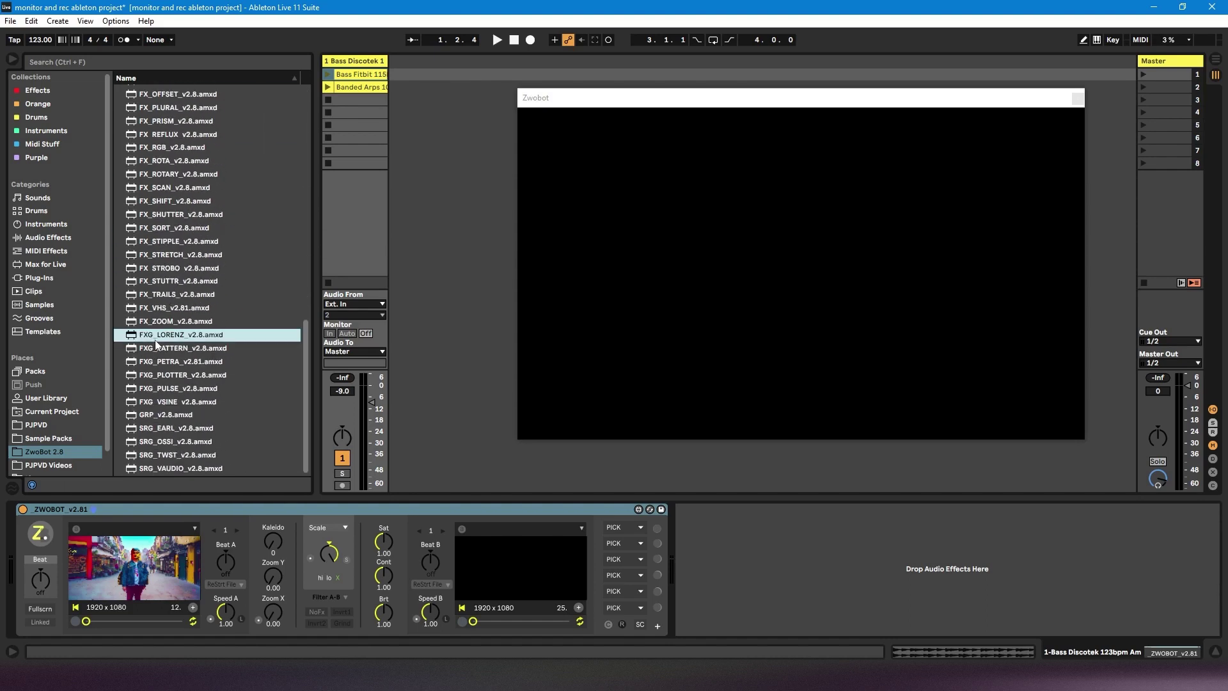
{"action": "left_click", "coordinate": [157, 350]}
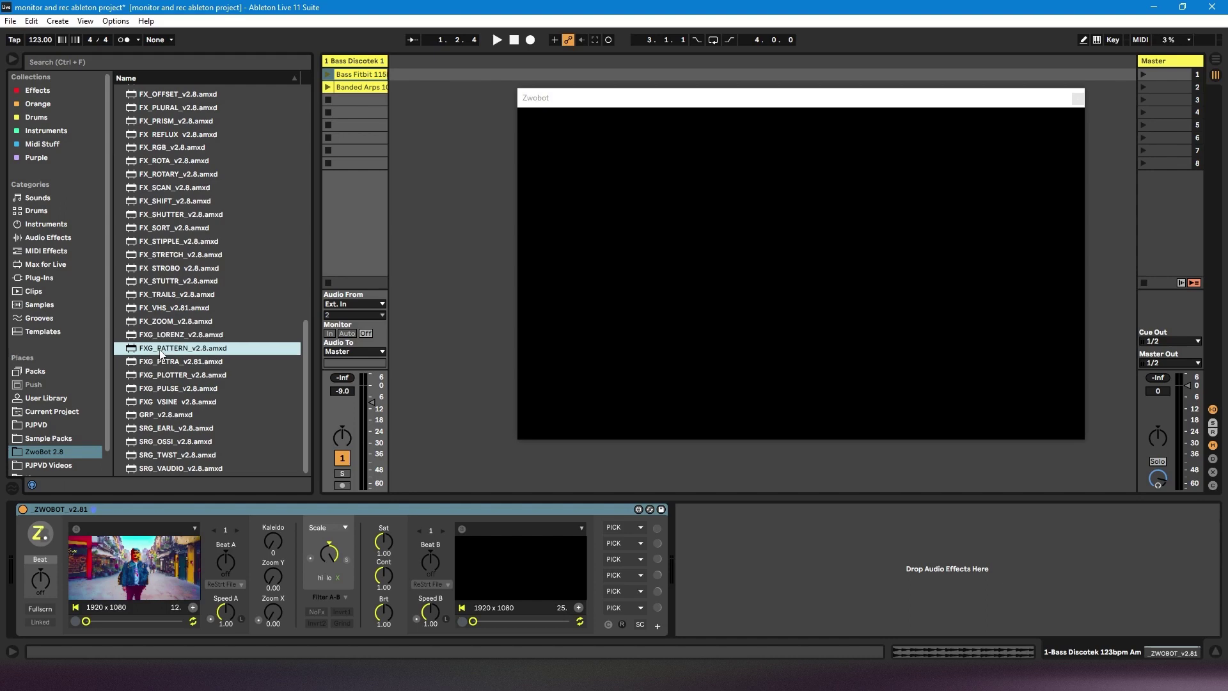
{"action": "left_click", "coordinate": [165, 339]}
{"action": "left_click", "coordinate": [165, 362]}
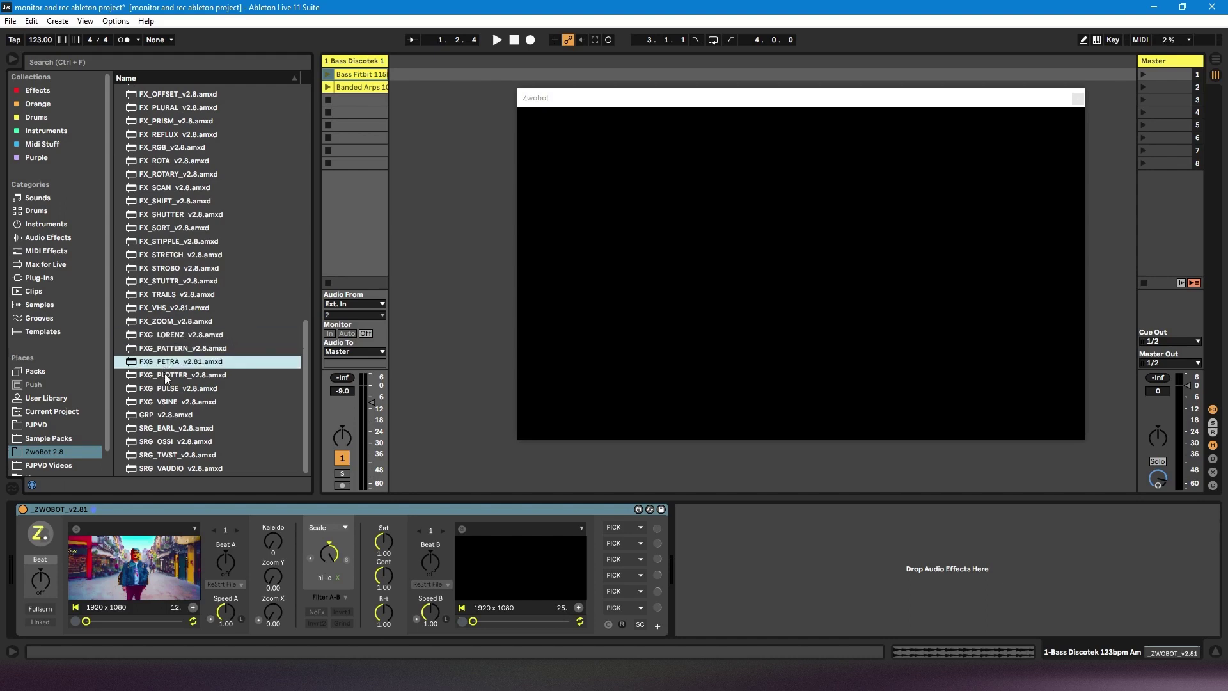
{"action": "left_click", "coordinate": [163, 373]}
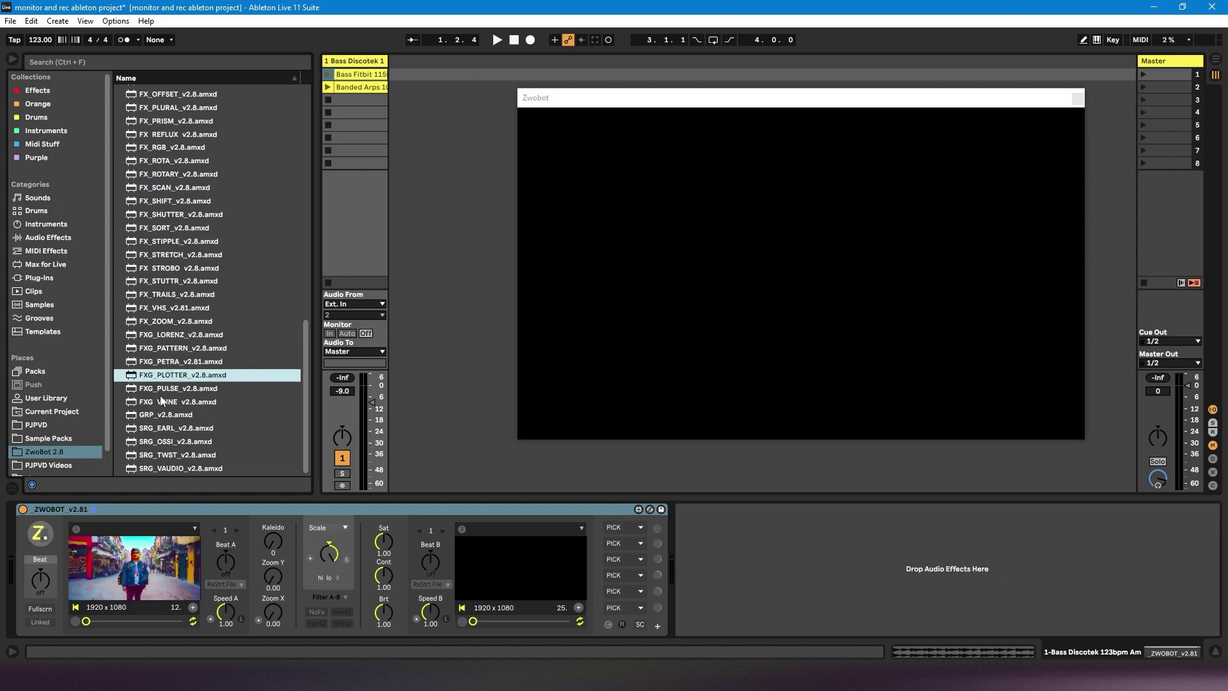
- Examine the four SRG devices in the ZwoBot 2.8 folder: SRG_EARL, SRG_OSSI, SRG_TWST and SRG_VAUDIO
{"action": "left_click", "coordinate": [160, 428]}
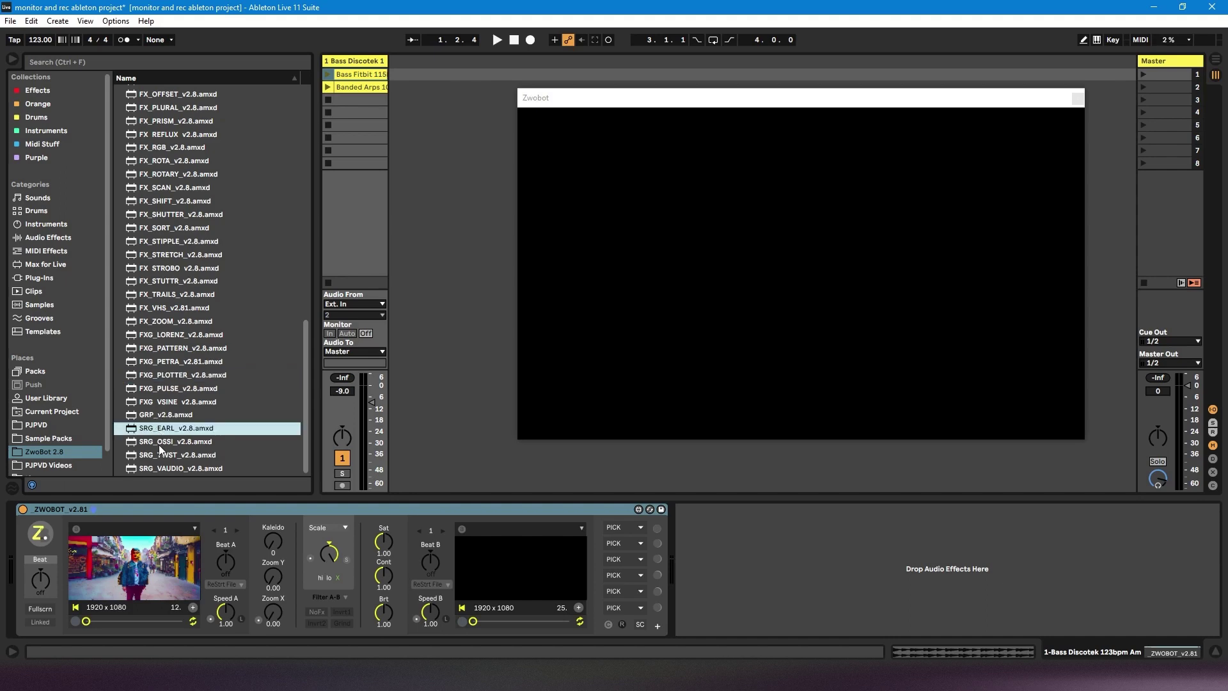
{"action": "left_click", "coordinate": [160, 443]}
{"action": "left_click", "coordinate": [157, 456]}
{"action": "left_click", "coordinate": [155, 466]}
{"action": "left_click", "coordinate": [156, 430]}
{"action": "left_click", "coordinate": [161, 441]}
{"action": "left_click", "coordinate": [164, 455]}
{"action": "left_click", "coordinate": [165, 467]}
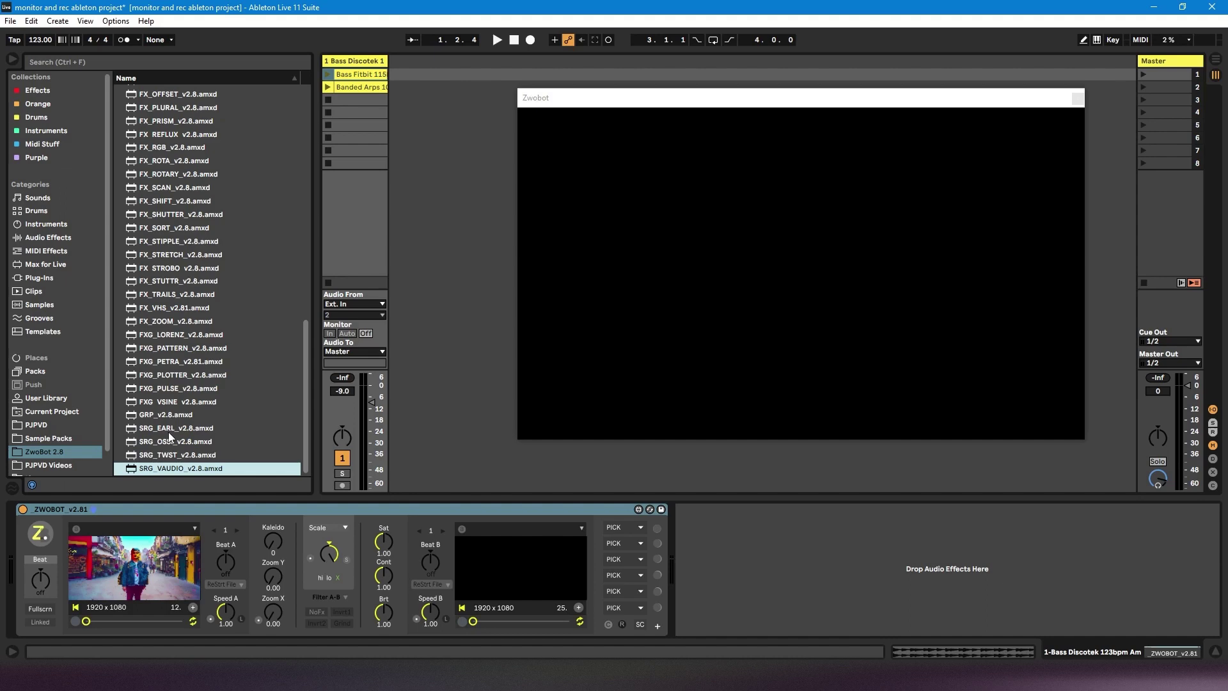
{"action": "left_click", "coordinate": [169, 433]}
{"action": "left_click", "coordinate": [171, 442]}
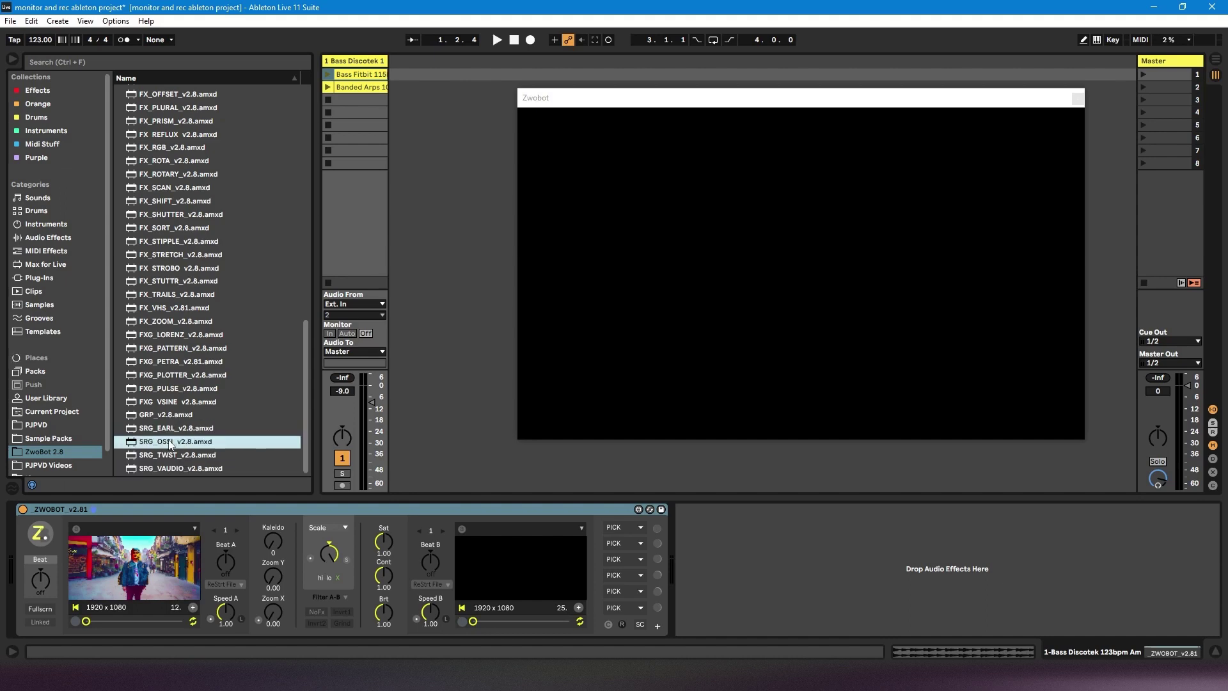
{"action": "left_click", "coordinate": [167, 431]}
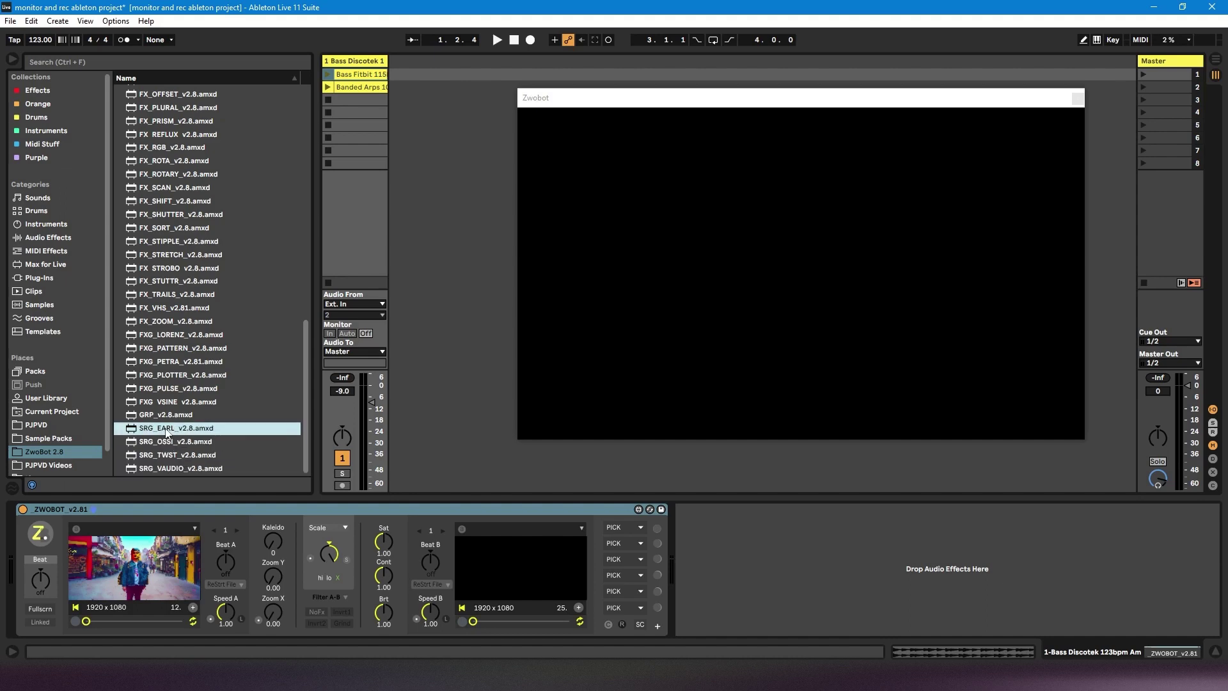
- Add the EX_MONITOR_v2.8 device to the Bass Discotek track, in front of the ZWOBOT_v2.81 device
{"action": "scroll", "coordinate": [167, 431], "scroll_direction": "up", "scroll_amount": 5}
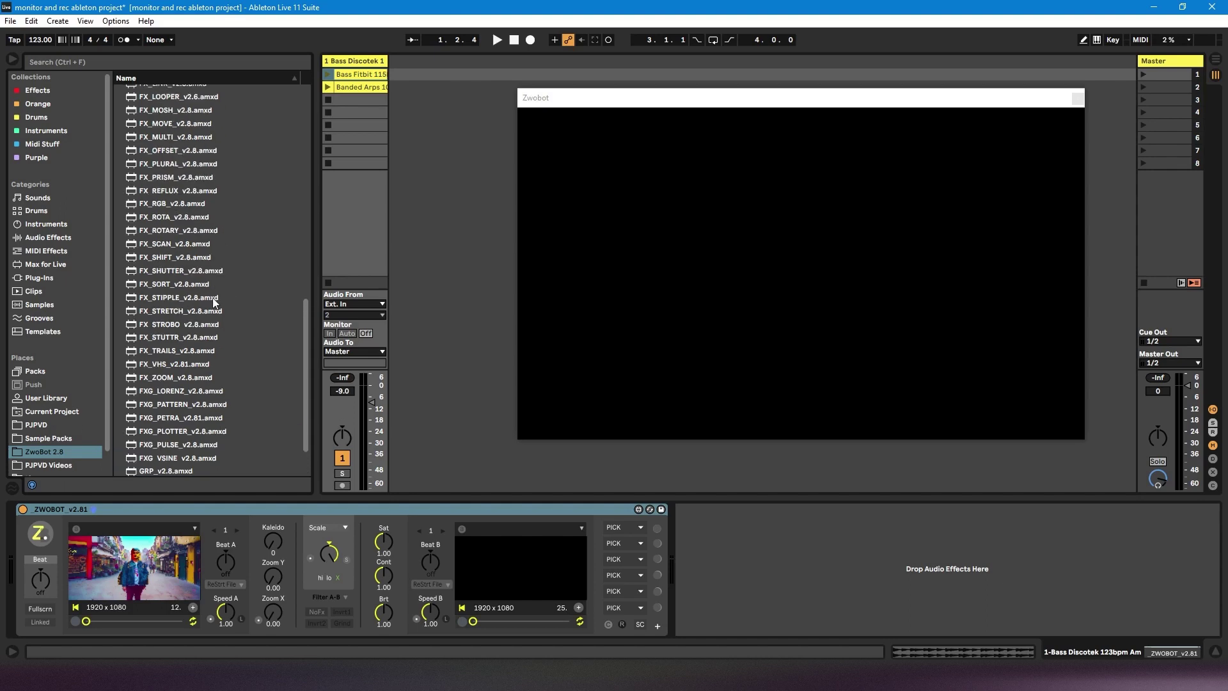
{"action": "scroll", "coordinate": [200, 300], "scroll_direction": "up", "scroll_amount": 10}
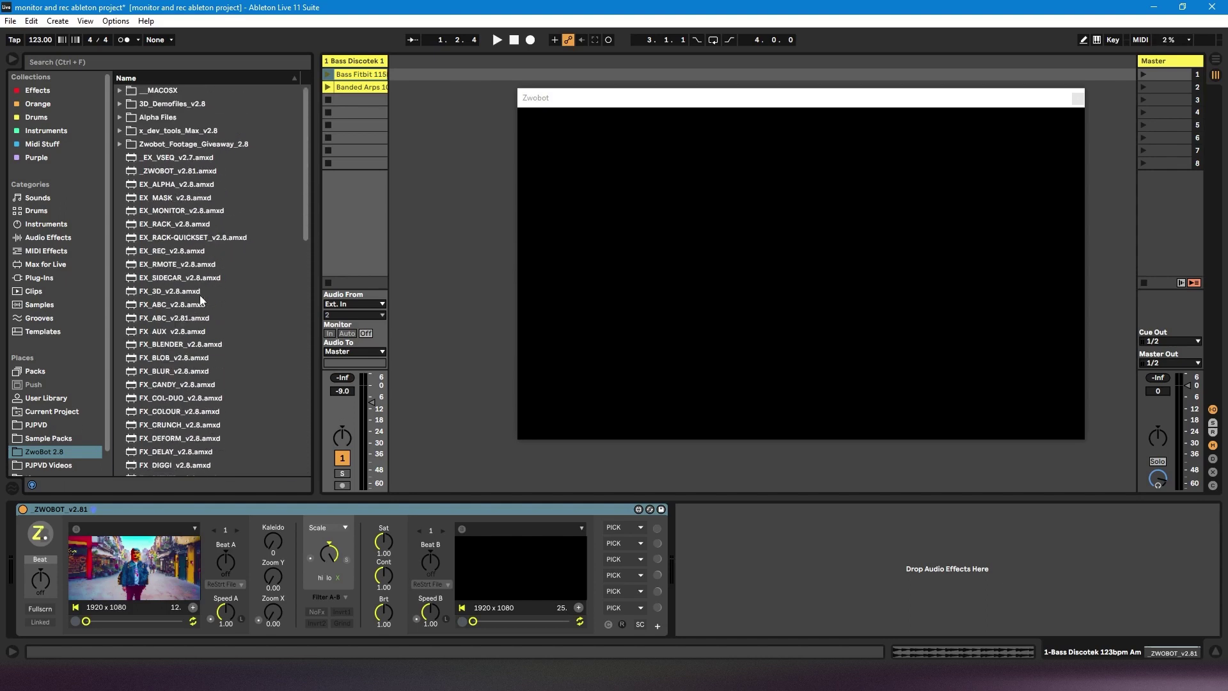
{"action": "left_click", "coordinate": [185, 212]}
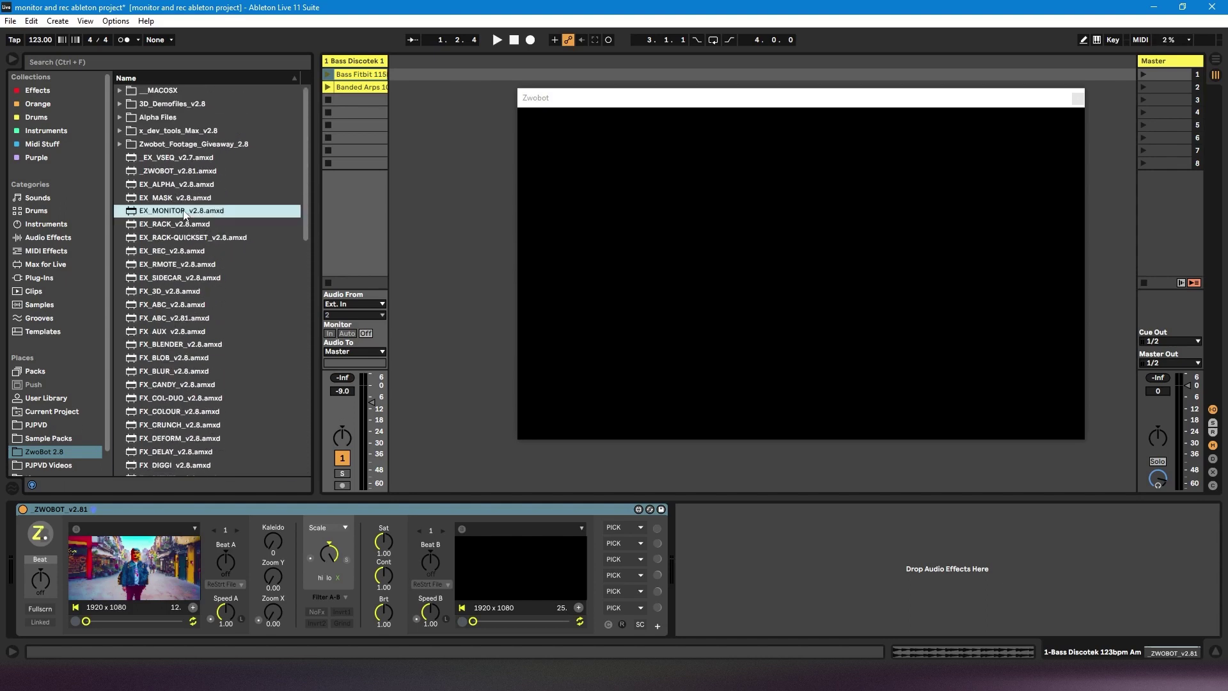
{"action": "left_click", "coordinate": [170, 250]}
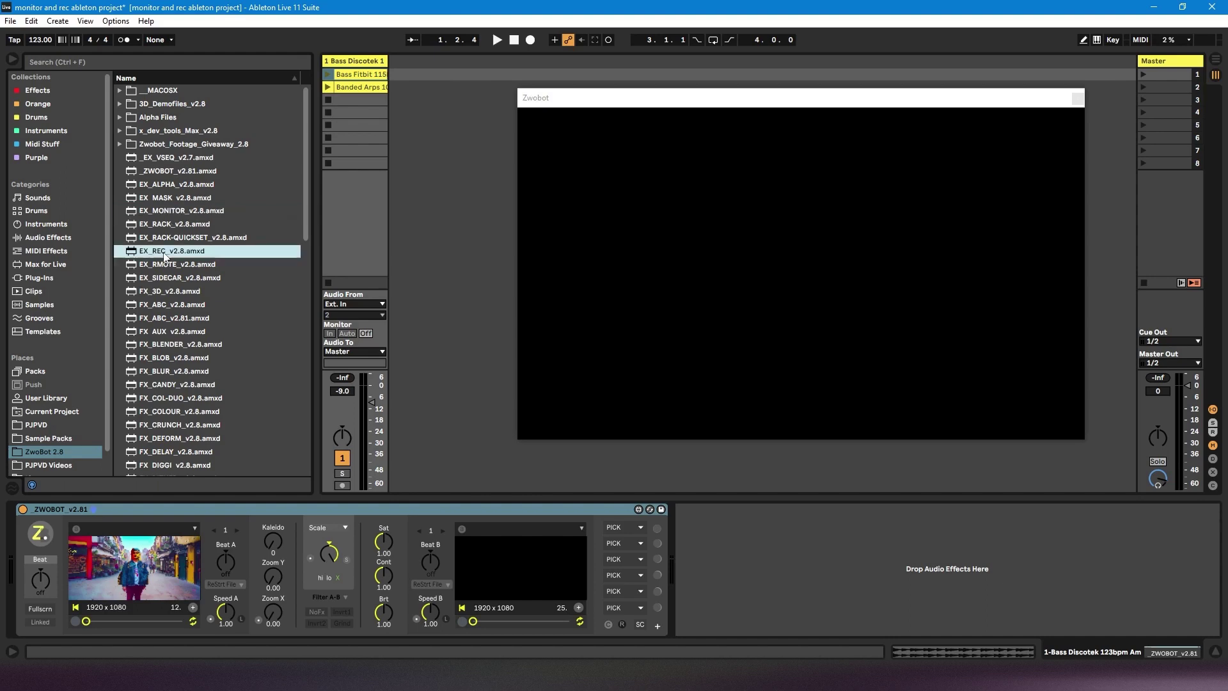
{"action": "left_click", "coordinate": [179, 211]}
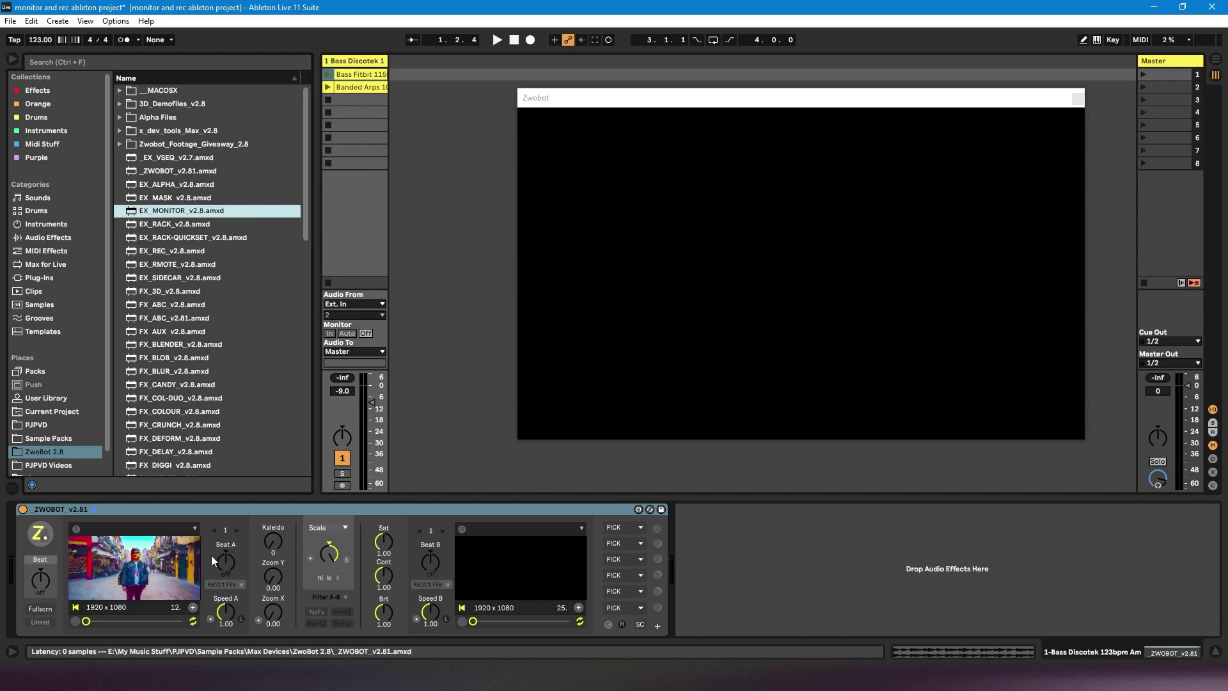
{"action": "left_click", "coordinate": [354, 64]}
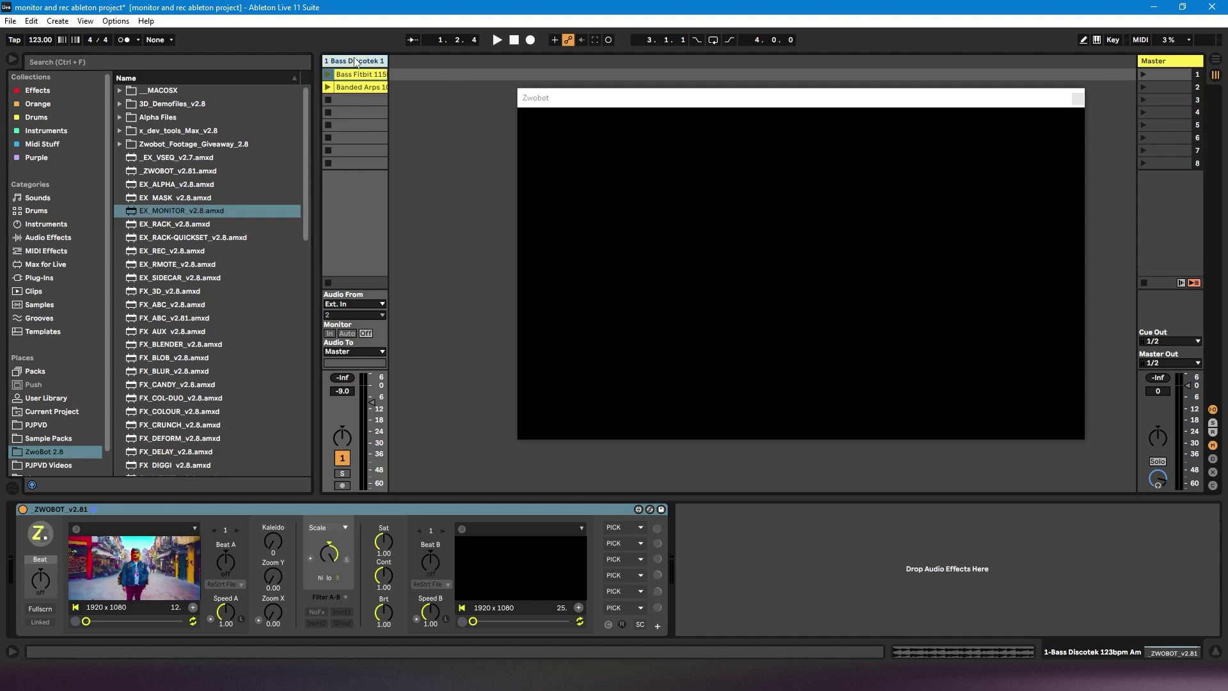
{"action": "left_click", "coordinate": [360, 88]}
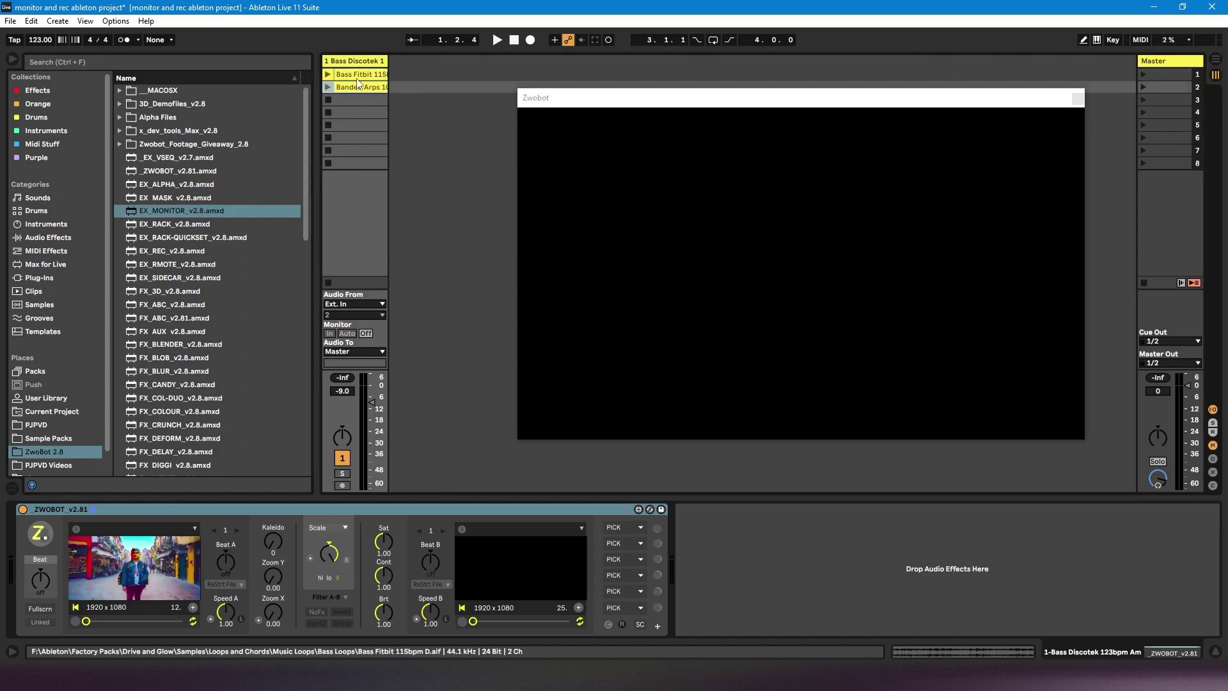
{"action": "left_click", "coordinate": [356, 74]}
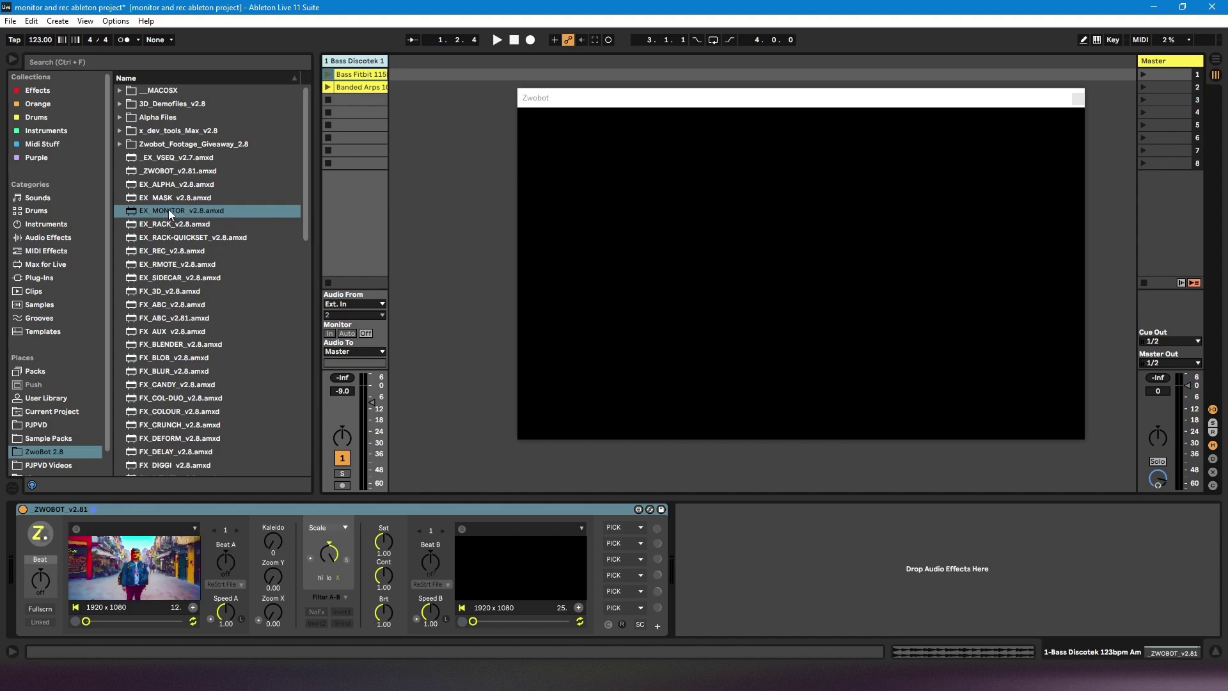
{"action": "left_click_drag", "start_coordinate": [168, 213], "coordinate": [12, 546]}
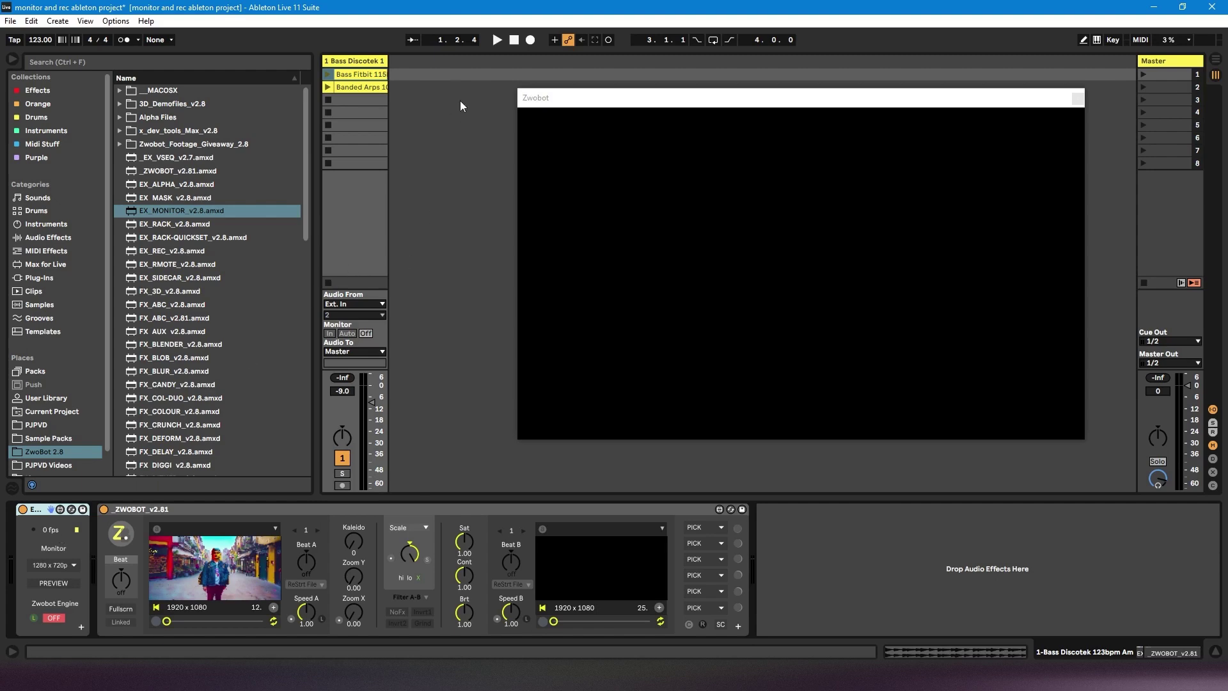
- Start playback and set the resolution of the EX_MONITOR device to 1280 x 720p
{"action": "left_click", "coordinate": [497, 40]}
{"action": "left_click", "coordinate": [57, 565]}
{"action": "left_click", "coordinate": [65, 610]}
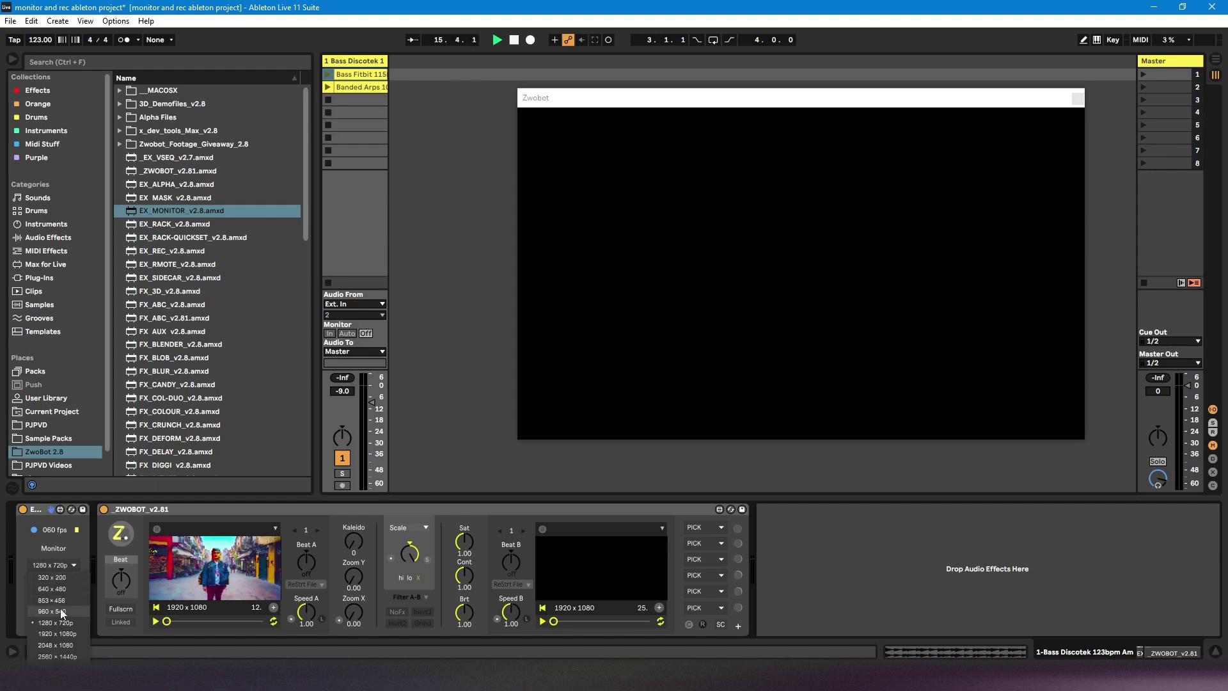
{"action": "left_click", "coordinate": [57, 564]}
{"action": "left_click", "coordinate": [57, 622]}
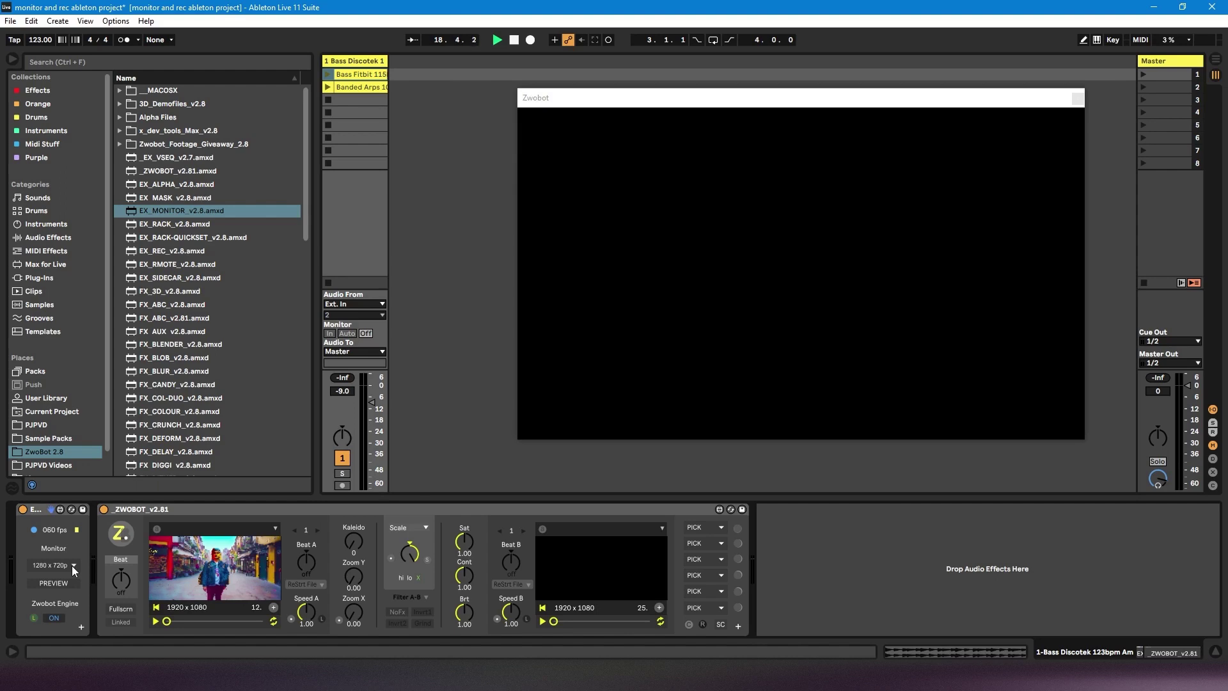
- Try the EX_MONITOR resolutions 640 x 480, 1920 x 1080p and 853 x 456, and return it to 1280 x 720p
{"action": "left_click", "coordinate": [71, 566]}
{"action": "left_click", "coordinate": [61, 588]}
{"action": "left_click", "coordinate": [66, 563]}
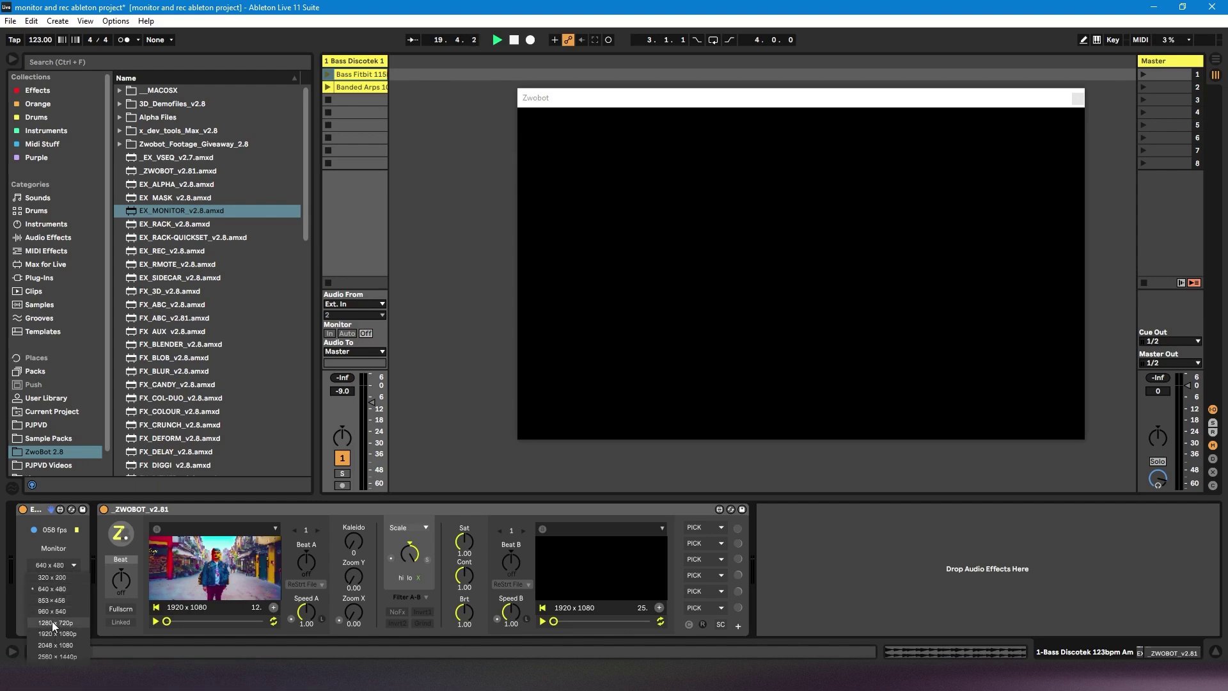
{"action": "left_click", "coordinate": [52, 621]}
{"action": "left_click", "coordinate": [59, 566]}
{"action": "left_click", "coordinate": [53, 632]}
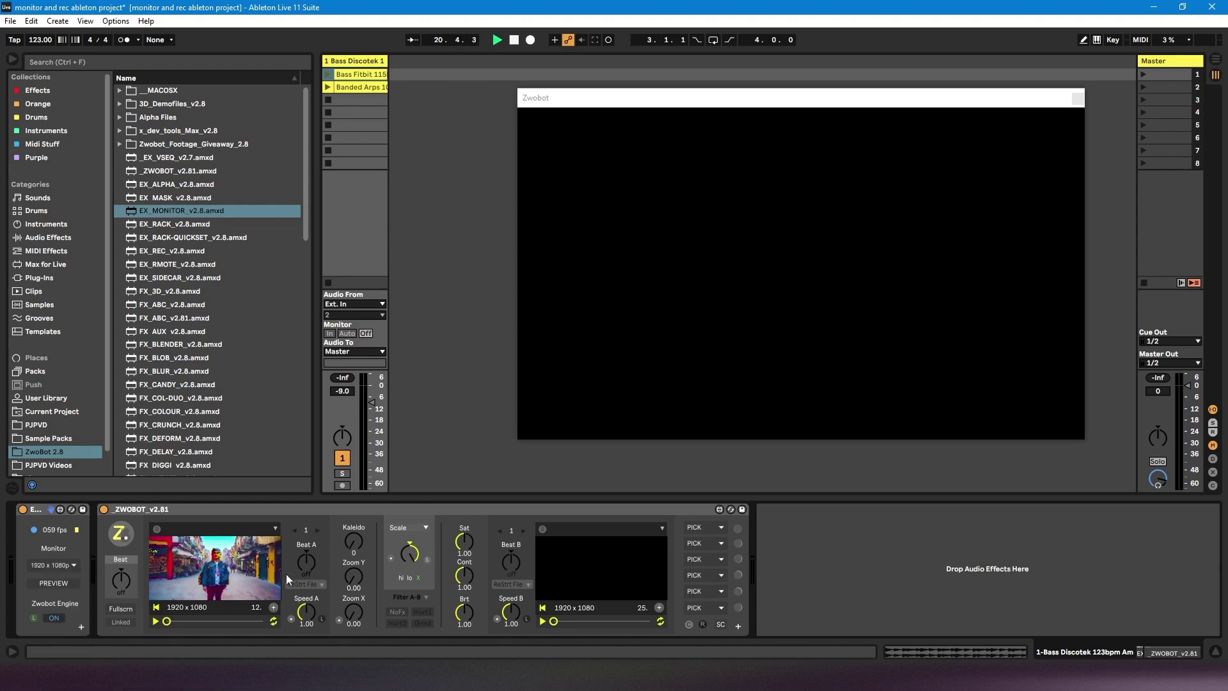
{"action": "left_click", "coordinate": [53, 567]}
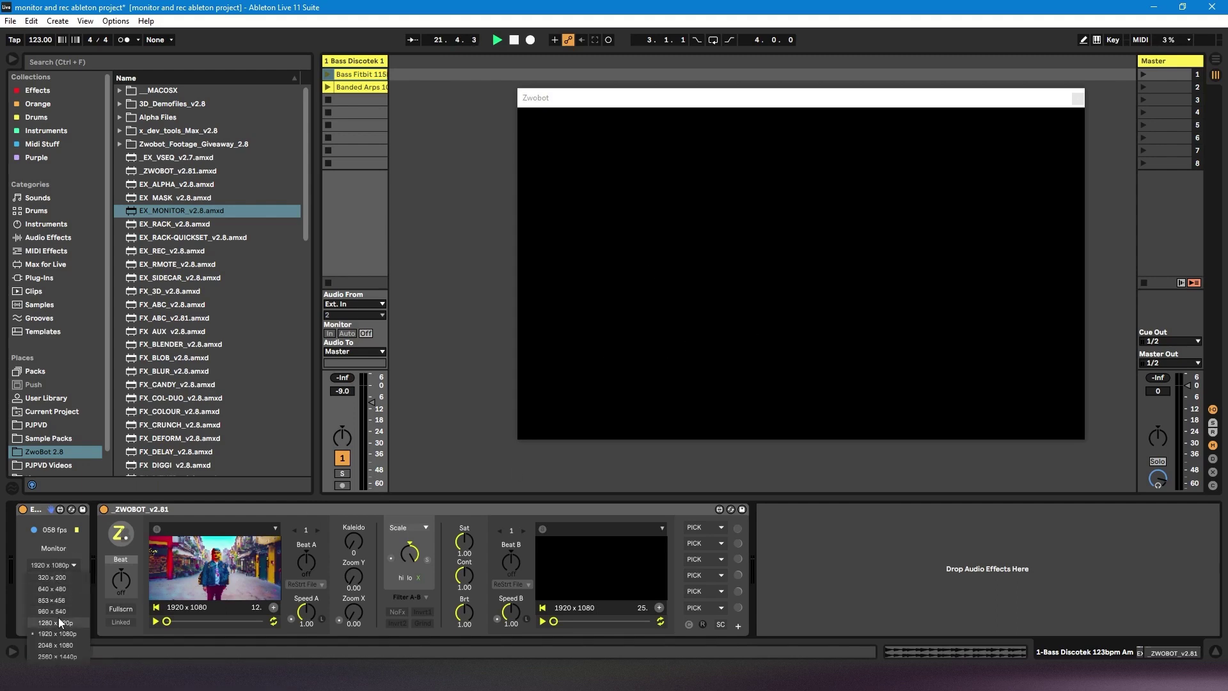
{"action": "left_click", "coordinate": [55, 600]}
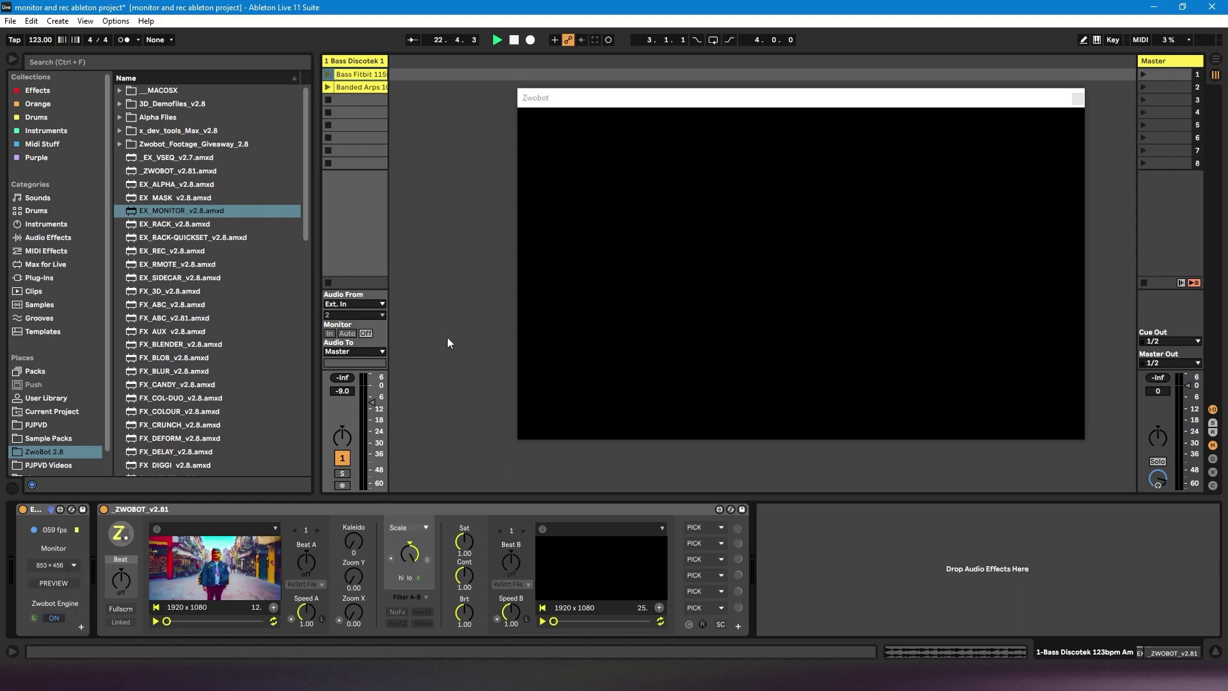
{"action": "left_click", "coordinate": [54, 565]}
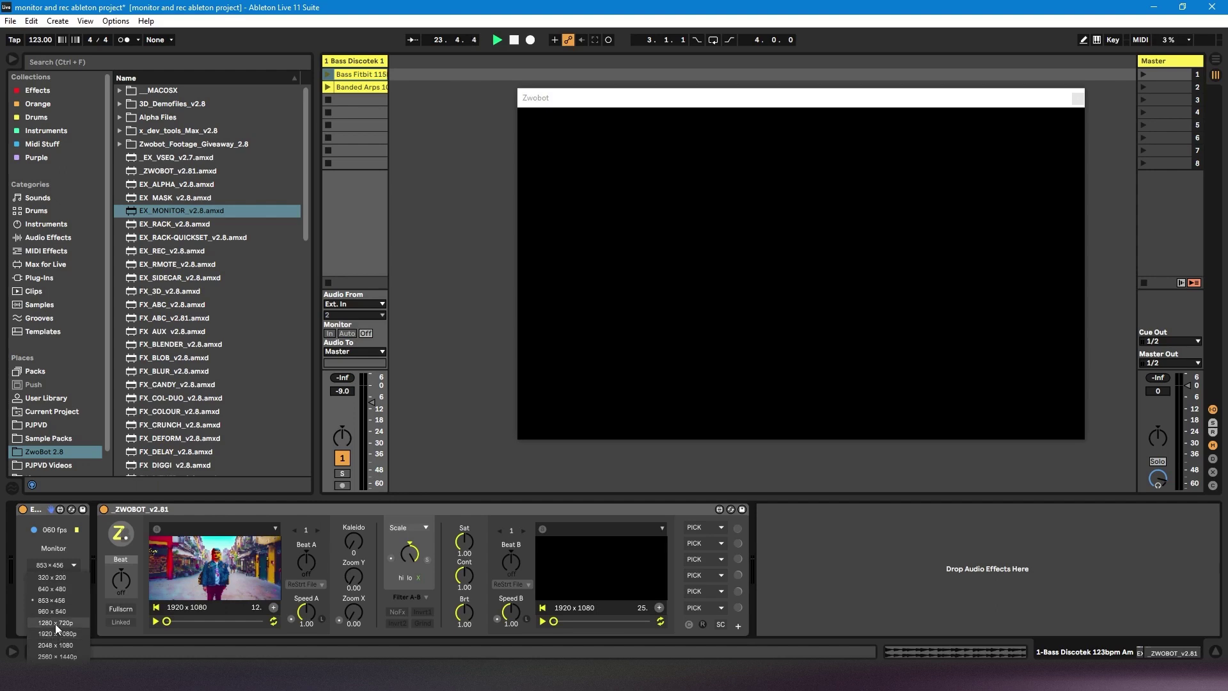
{"action": "left_click", "coordinate": [55, 622]}
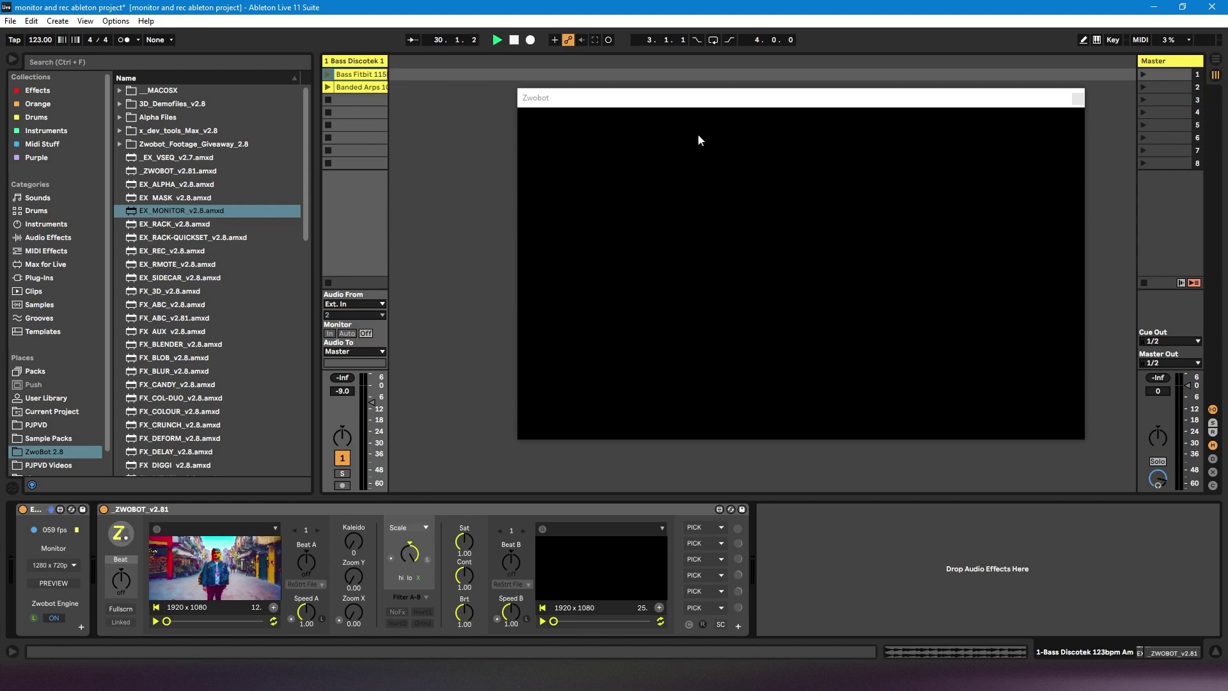
- Move the Zwobot video window off this screen and turn on the preview of the EX_MONITOR device
{"action": "left_click_drag", "start_coordinate": [707, 104], "coordinate": [678, 109]}
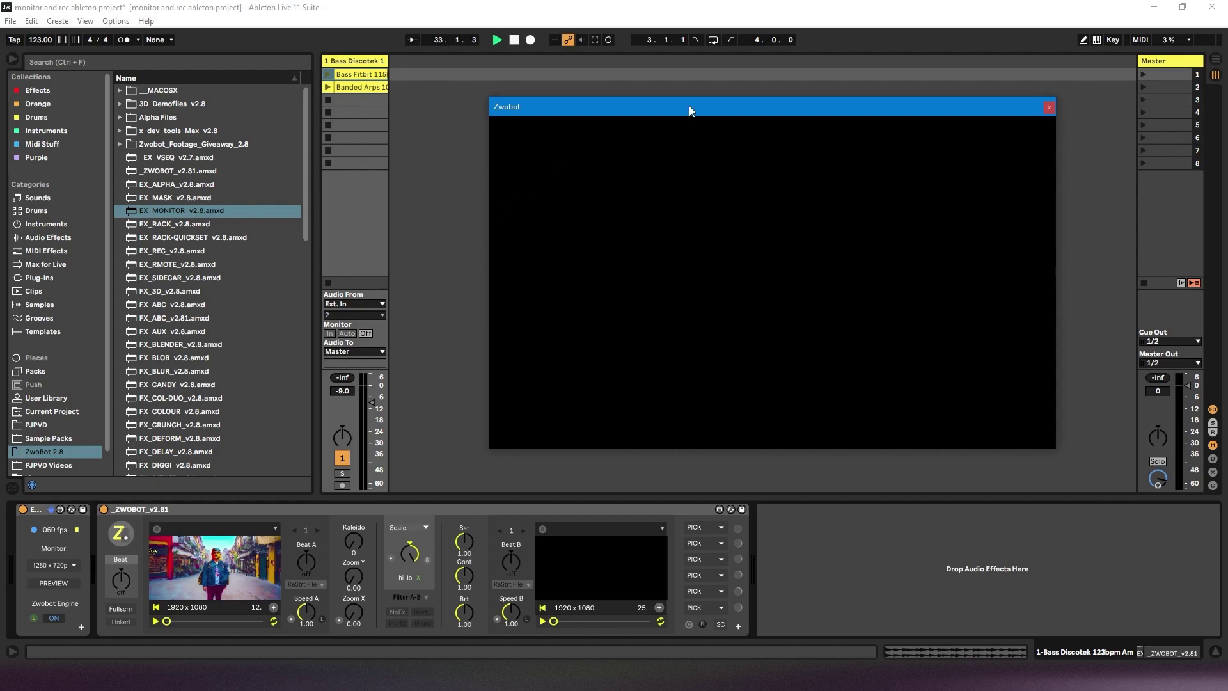
{"action": "left_click_drag", "start_coordinate": [690, 105], "coordinate": [0, 230]}
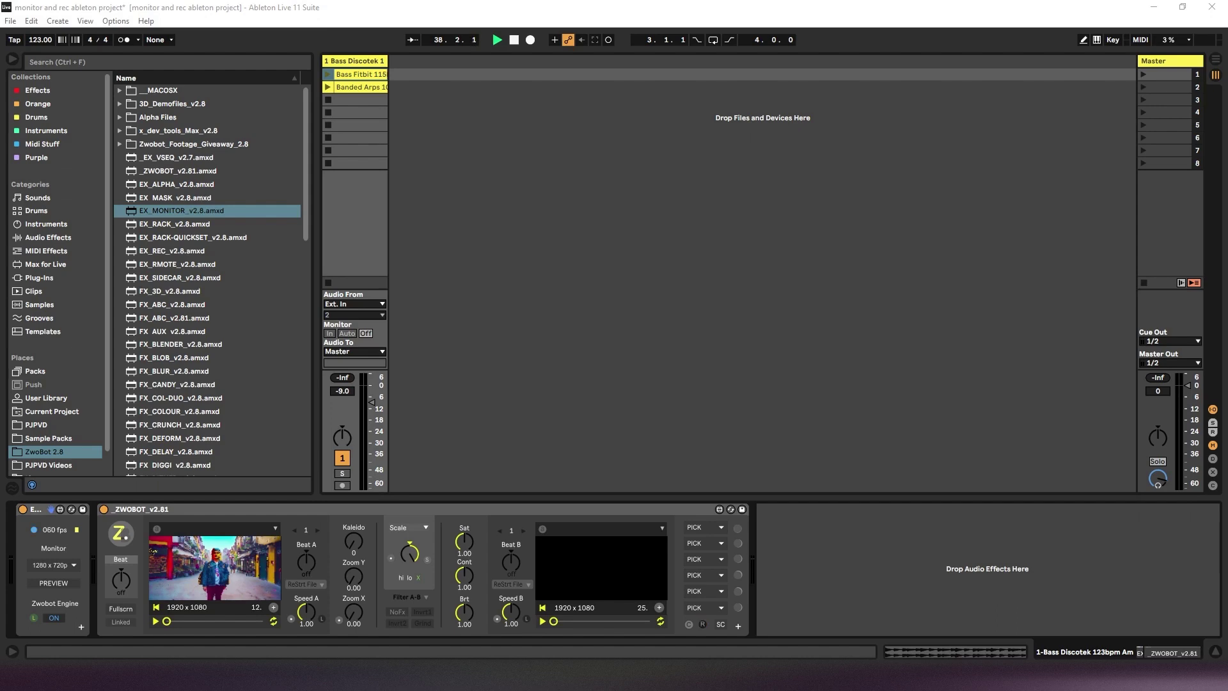
{"action": "left_click", "coordinate": [56, 582]}
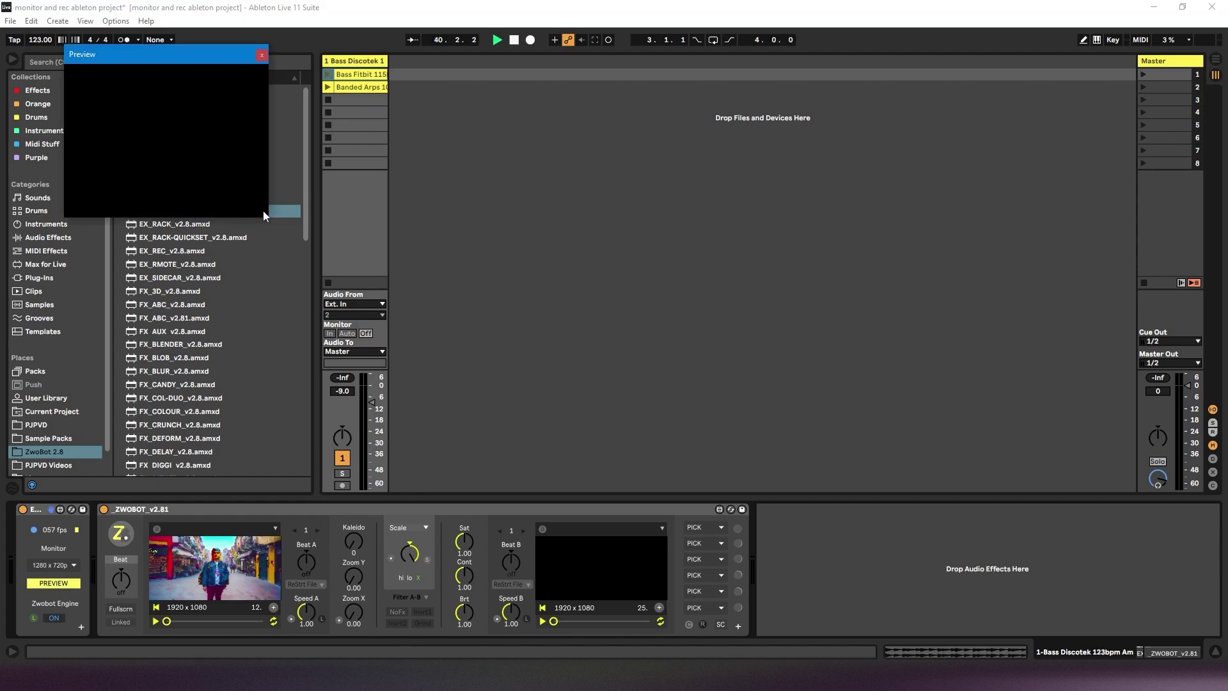
- Enlarge the Preview window and place it over the empty area of the session view
{"action": "left_click_drag", "start_coordinate": [266, 219], "coordinate": [299, 237]}
{"action": "left_click_drag", "start_coordinate": [471, 318], "coordinate": [527, 358]}
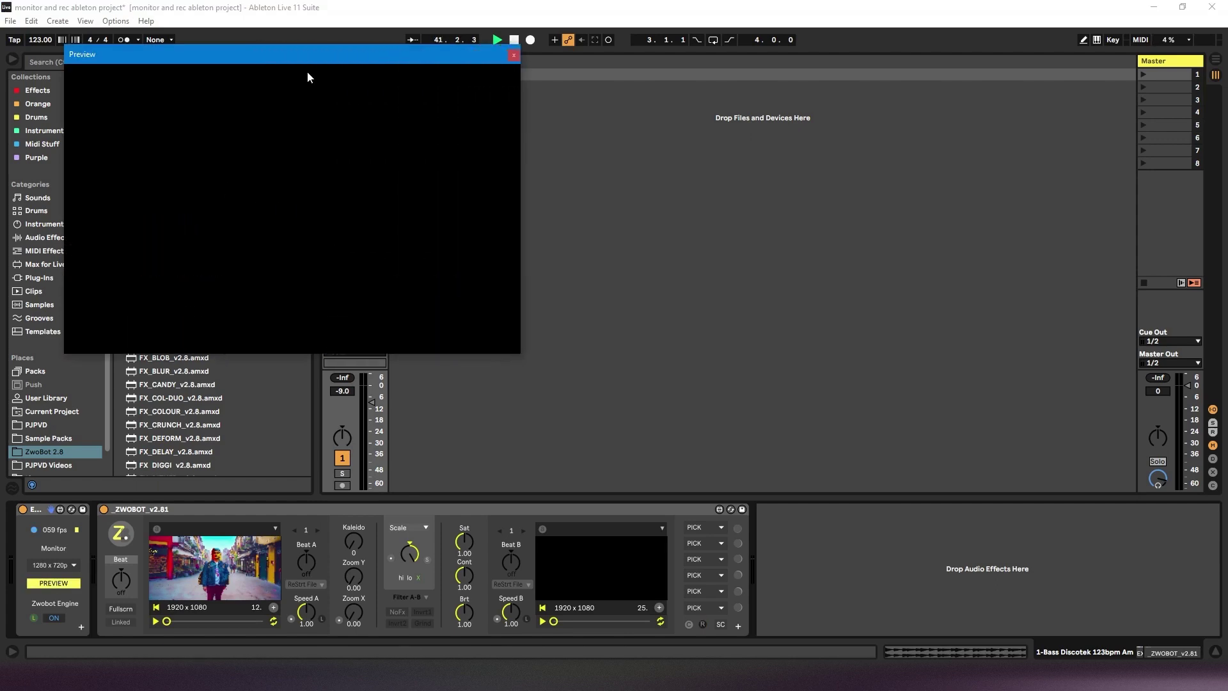
{"action": "left_click_drag", "start_coordinate": [300, 63], "coordinate": [739, 114]}
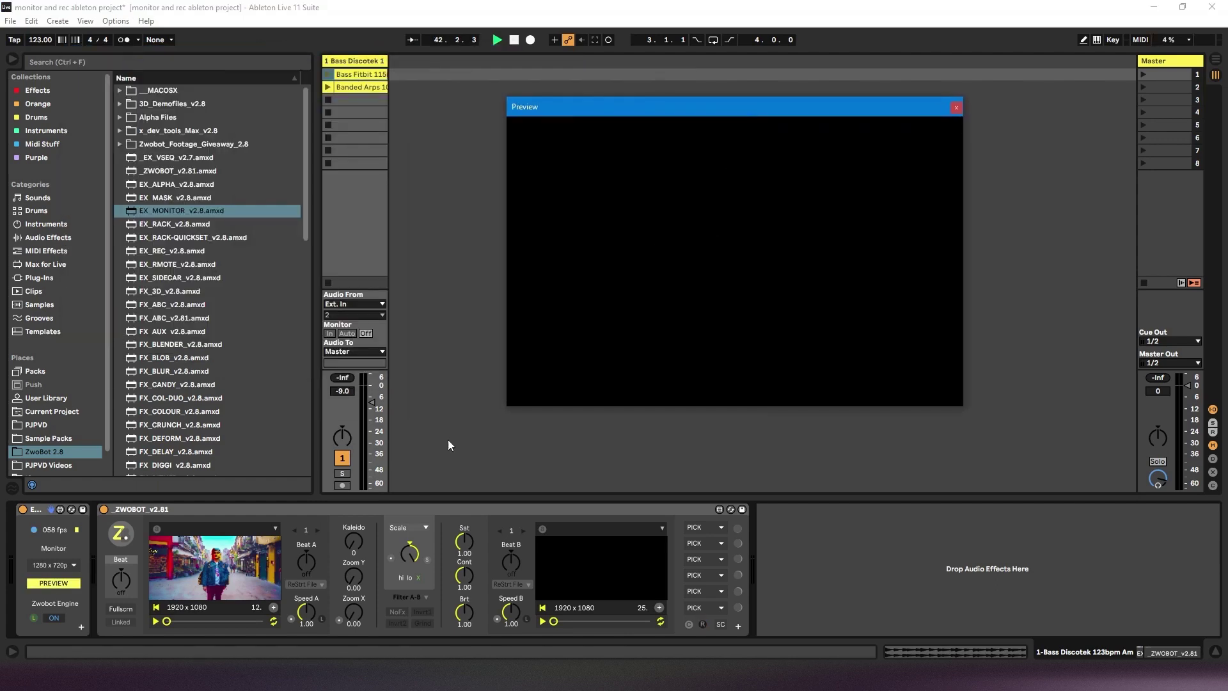
- Play video A of the ZWOBOT_v2.81 device with the Preview window open, and pause it again
{"action": "left_click", "coordinate": [156, 621]}
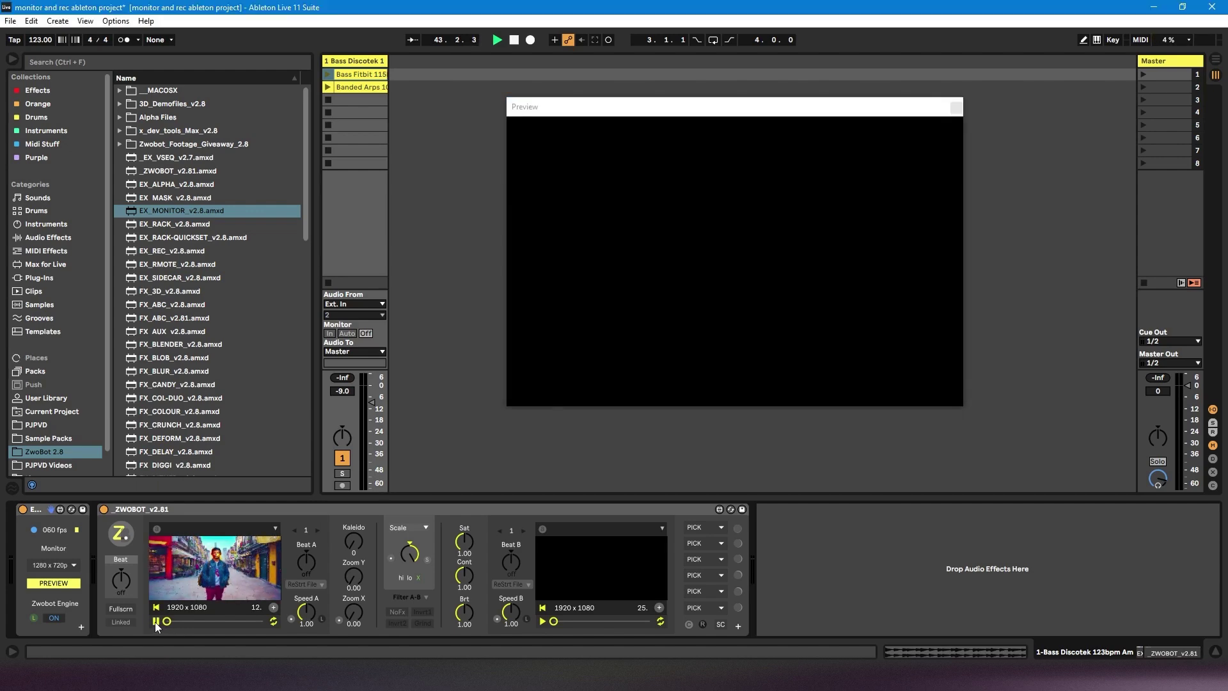
{"action": "left_click", "coordinate": [539, 110]}
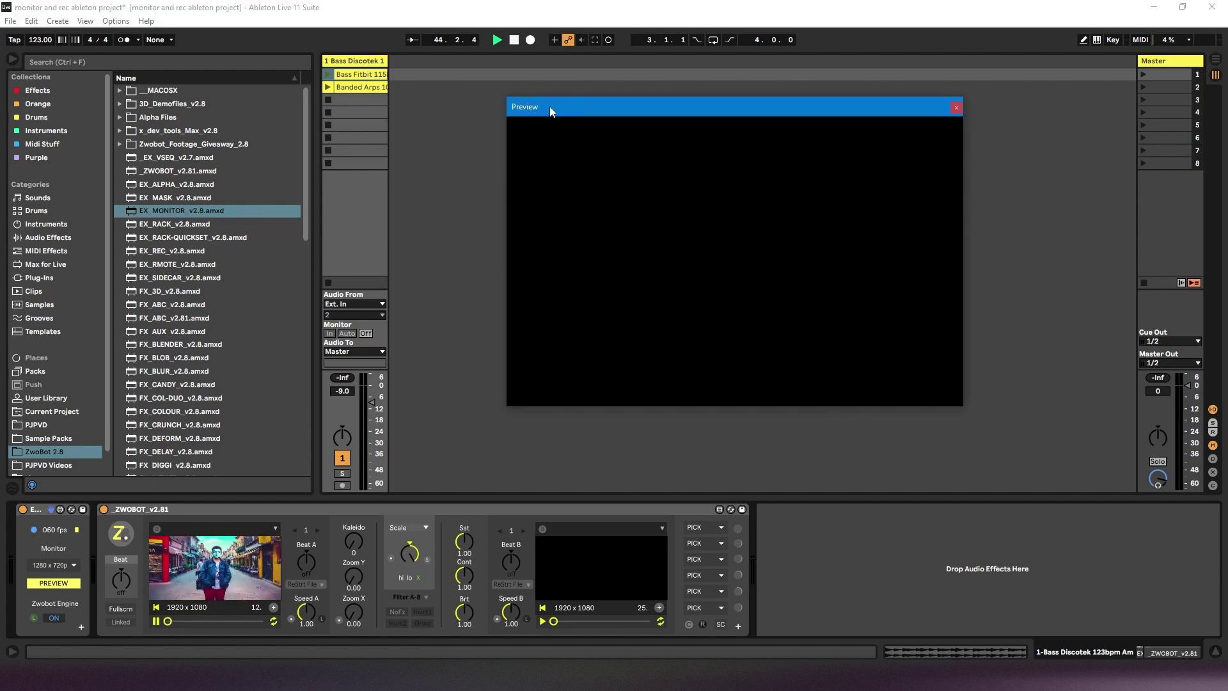
{"action": "left_click_drag", "start_coordinate": [550, 106], "coordinate": [531, 103]}
{"action": "left_click", "coordinate": [59, 619]}
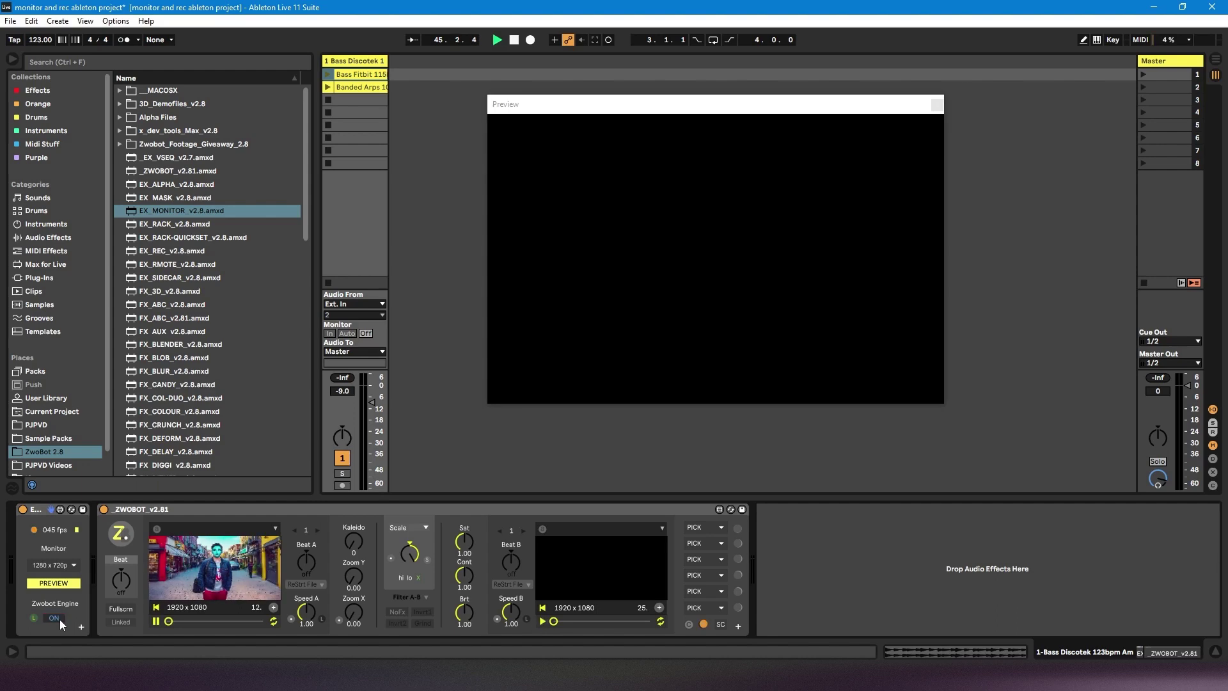
{"action": "left_click", "coordinate": [156, 619]}
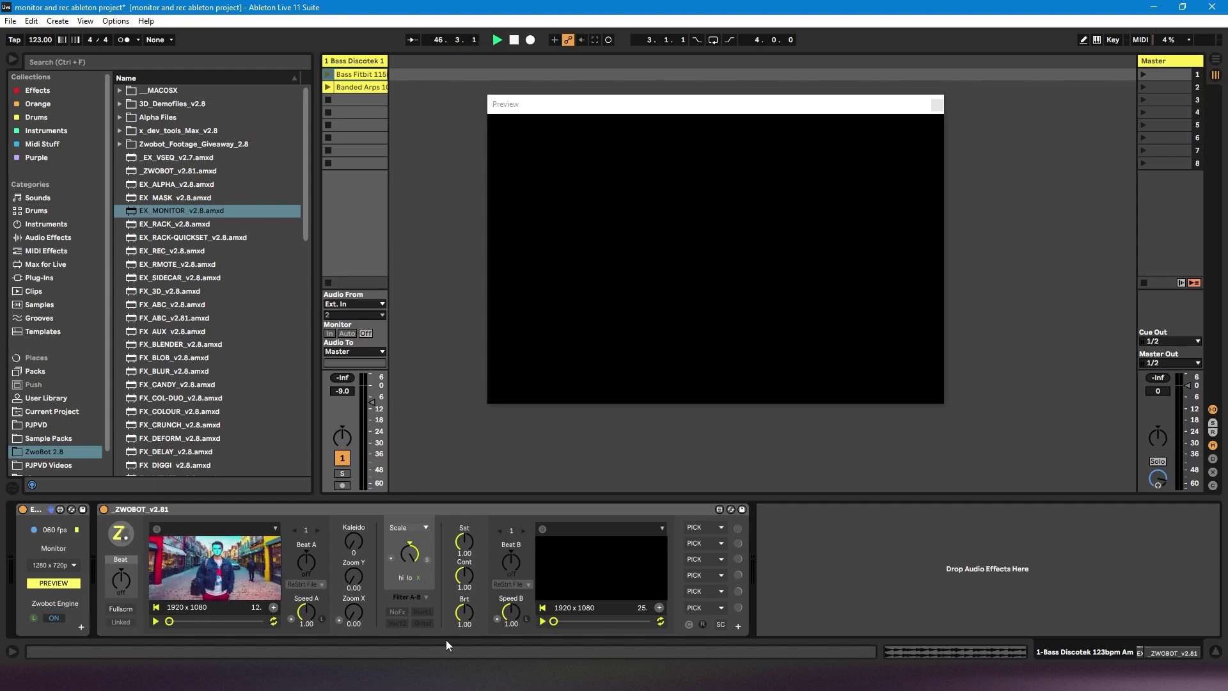
- Play video B of the ZWOBOT_v2.81 device and enlarge the Preview window that shows it
{"action": "left_click", "coordinate": [542, 621]}
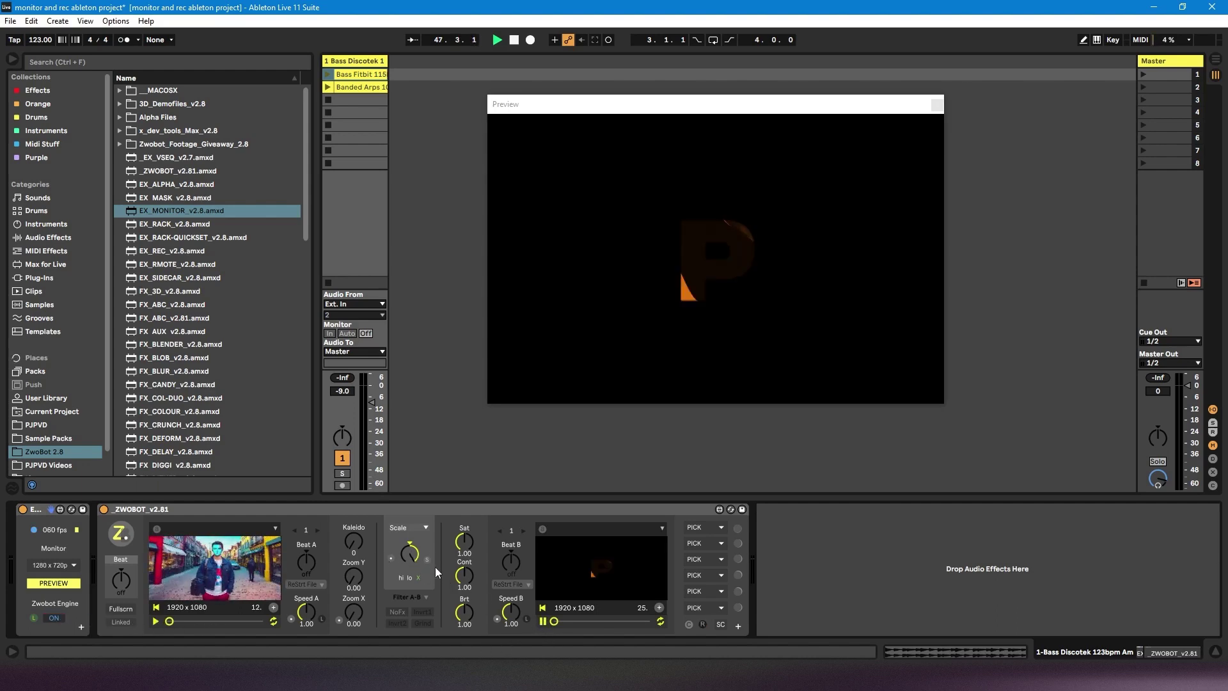
{"action": "left_click_drag", "start_coordinate": [623, 106], "coordinate": [621, 124]}
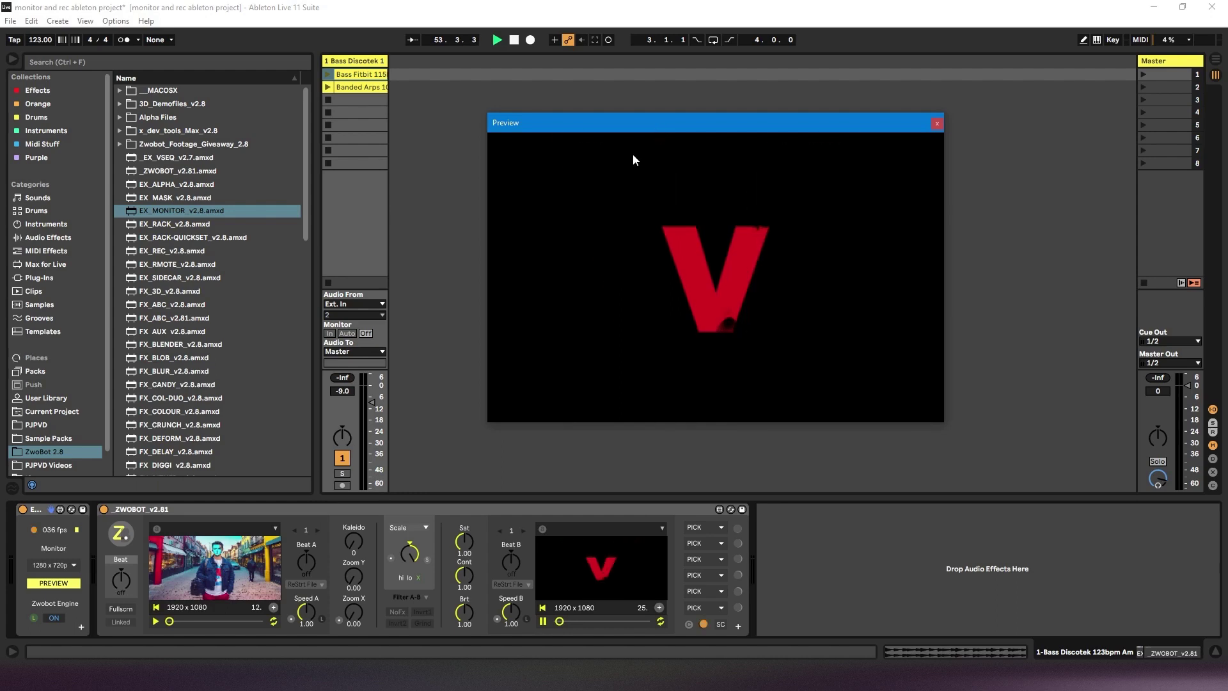
{"action": "left_click", "coordinate": [66, 584]}
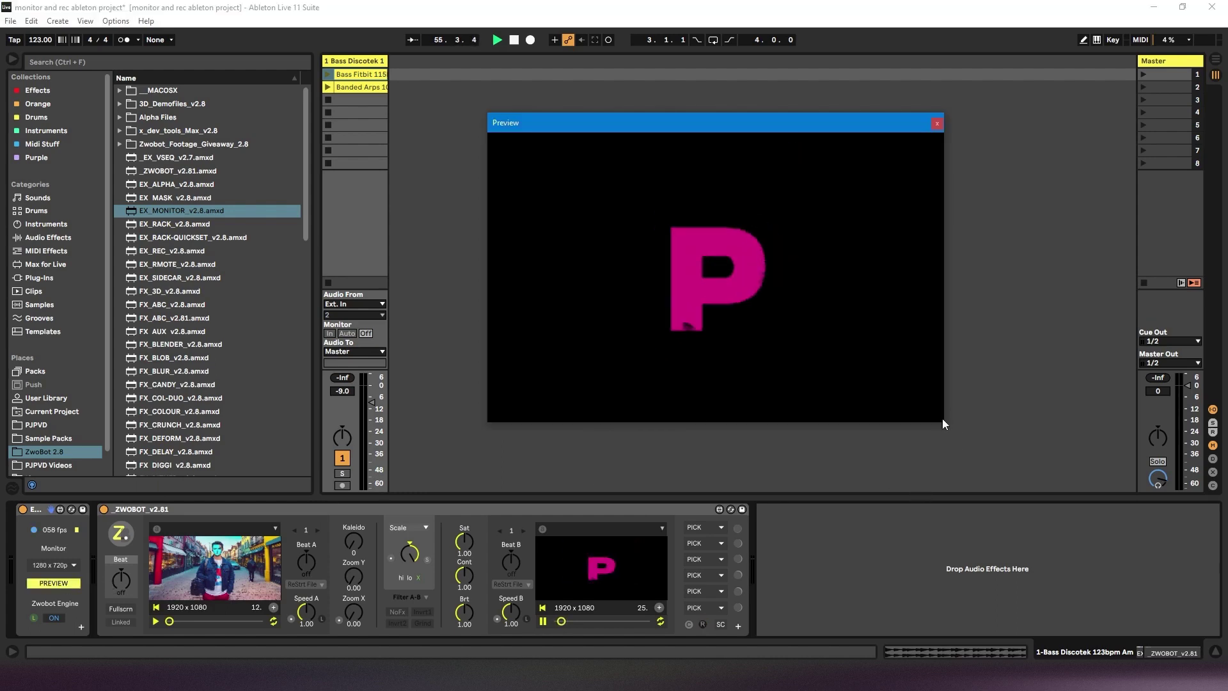
{"action": "left_click_drag", "start_coordinate": [943, 421], "coordinate": [1062, 467]}
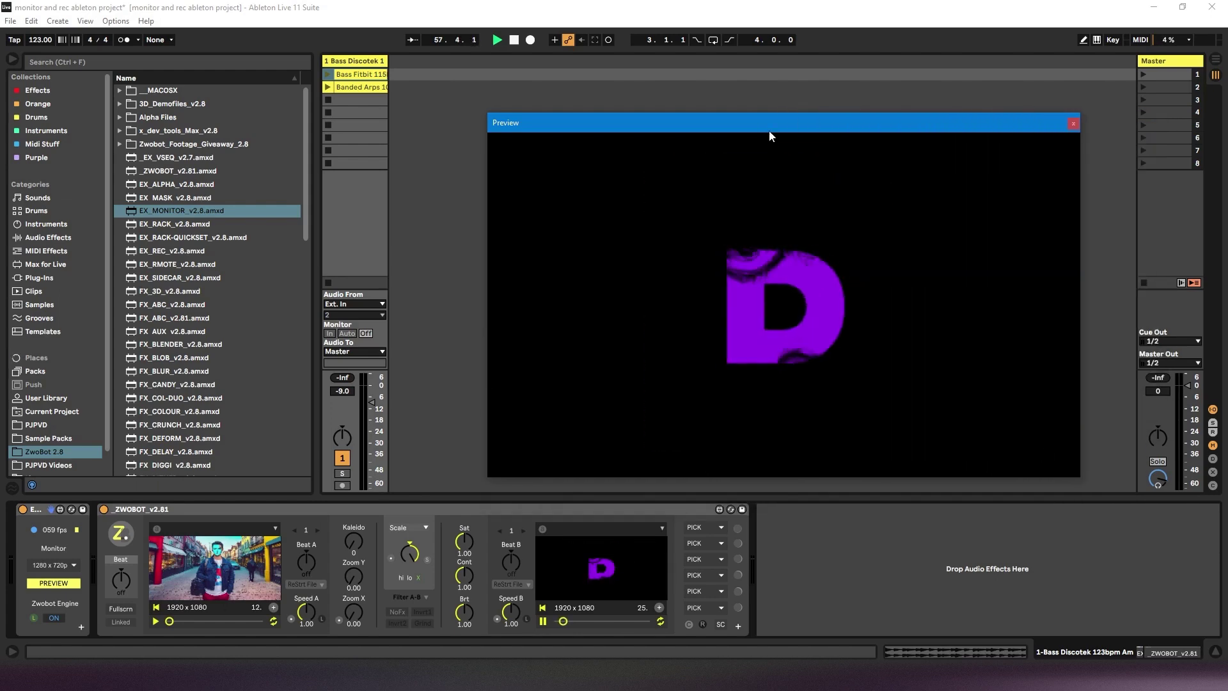
{"action": "left_click_drag", "start_coordinate": [770, 130], "coordinate": [745, 108]}
- Turn off the EX_MONITOR preview and bring the Zwobot window back over the session view
{"action": "left_click", "coordinate": [113, 620]}
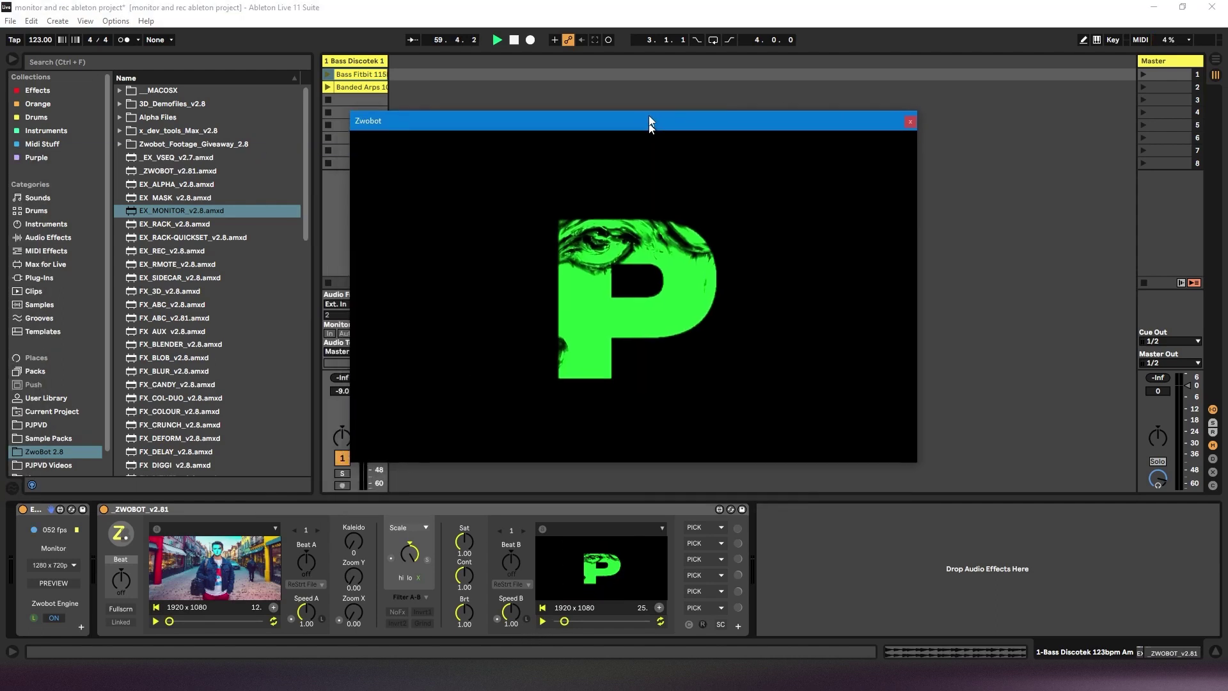
{"action": "left_click_drag", "start_coordinate": [650, 121], "coordinate": [776, 92]}
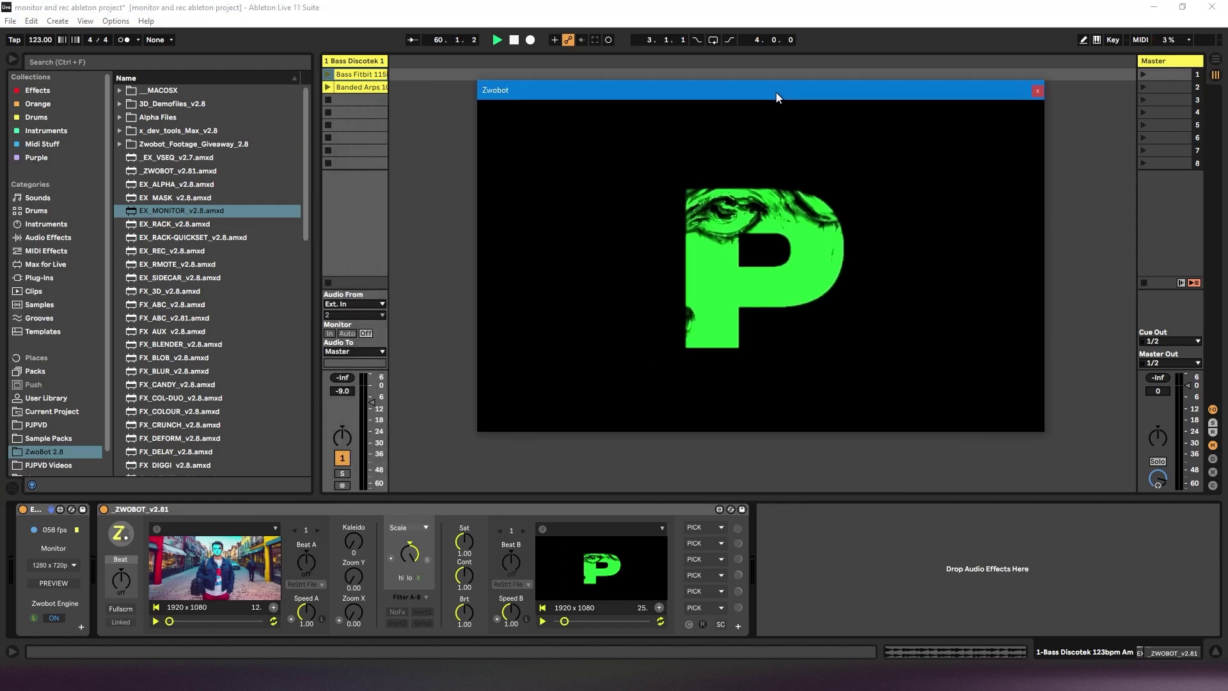
- Try switching the Zwobot Engine of the EX_MONITOR device off and on several times
{"action": "left_click", "coordinate": [55, 617]}
{"action": "left_click", "coordinate": [56, 616]}
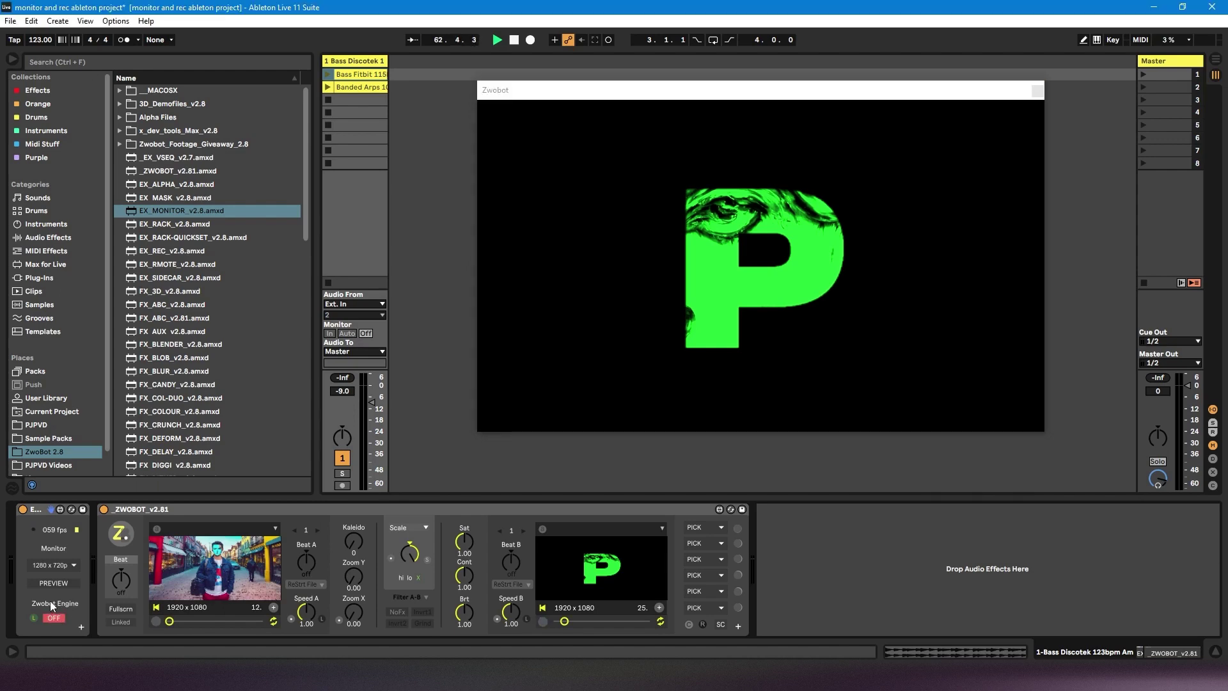
{"action": "left_click", "coordinate": [53, 618]}
{"action": "left_click", "coordinate": [58, 616]}
{"action": "left_click", "coordinate": [54, 618]}
- Play video A and toggle the Zwobot Engine by hand with playback stopped and running, leaving the engine off
{"action": "left_click", "coordinate": [156, 621]}
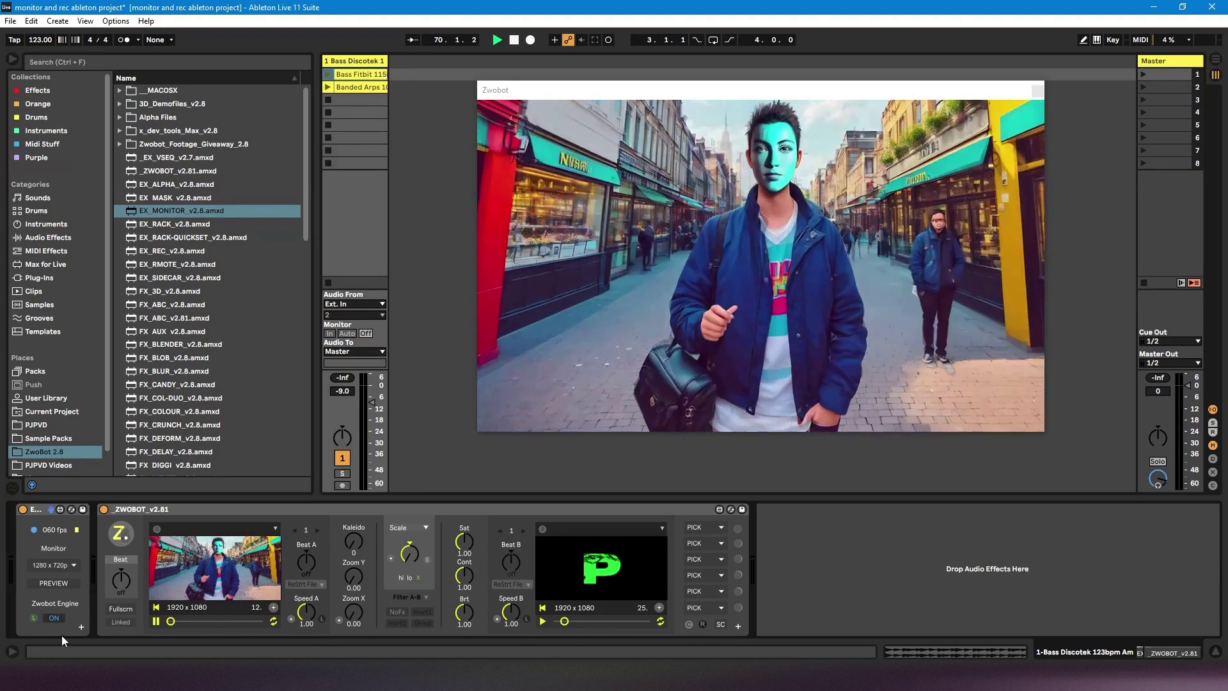
{"action": "left_click", "coordinate": [58, 619]}
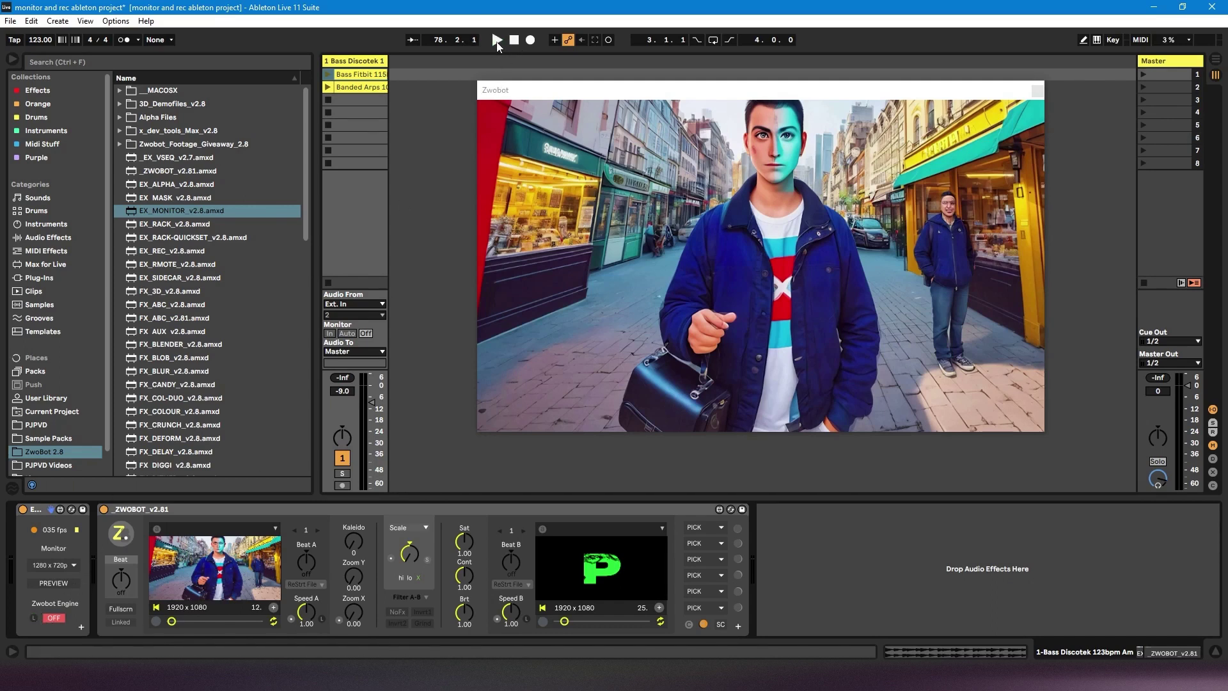
{"action": "left_click", "coordinate": [497, 41]}
{"action": "left_click", "coordinate": [60, 616]}
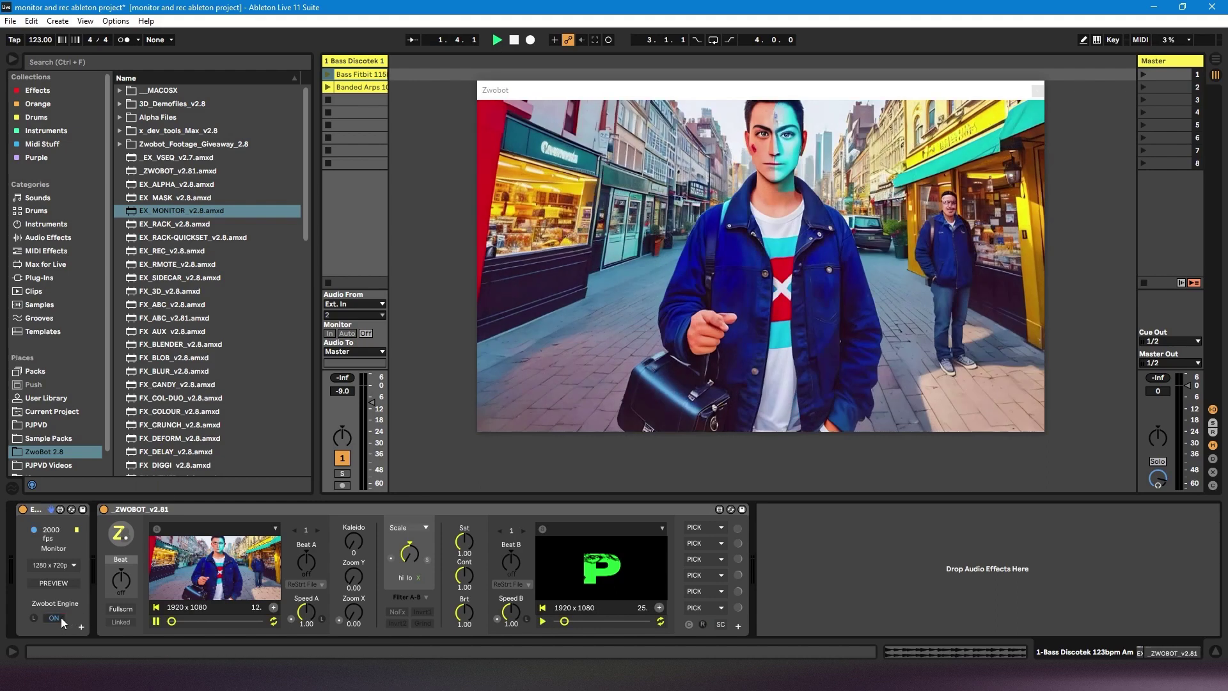
{"action": "left_click", "coordinate": [60, 617]}
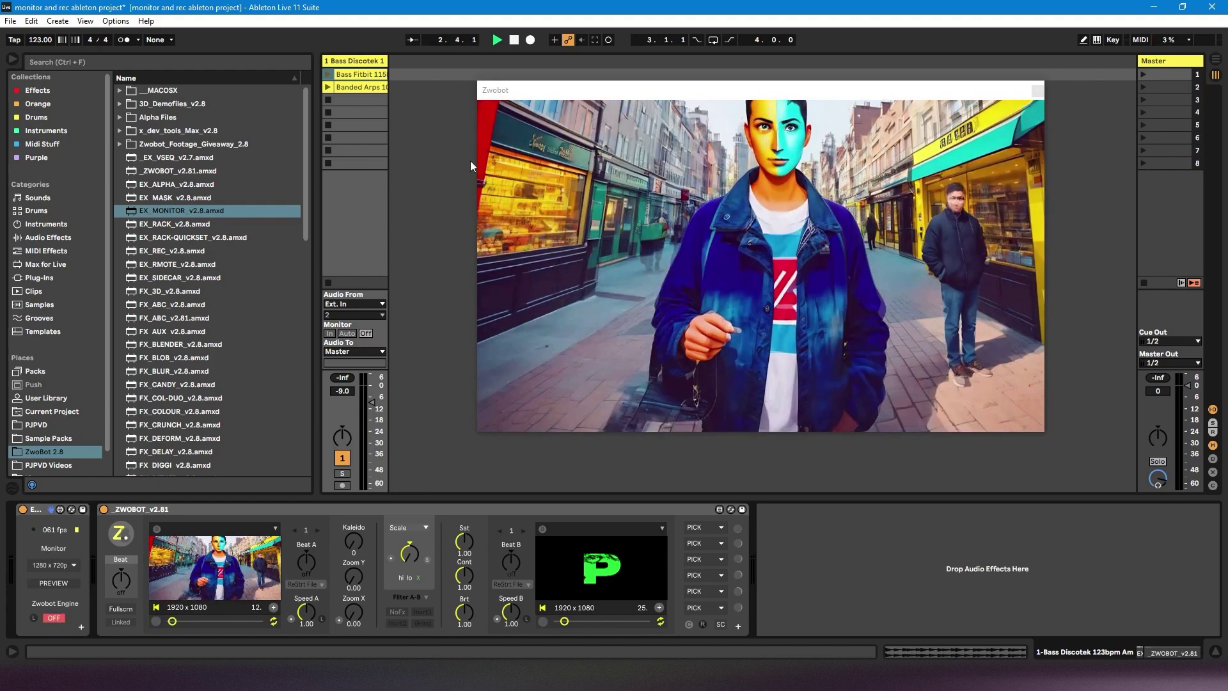
- Start and stop playback to test how the Zwobot Engine follows it, and switch the engine on and off by hand
{"action": "left_click", "coordinate": [497, 40]}
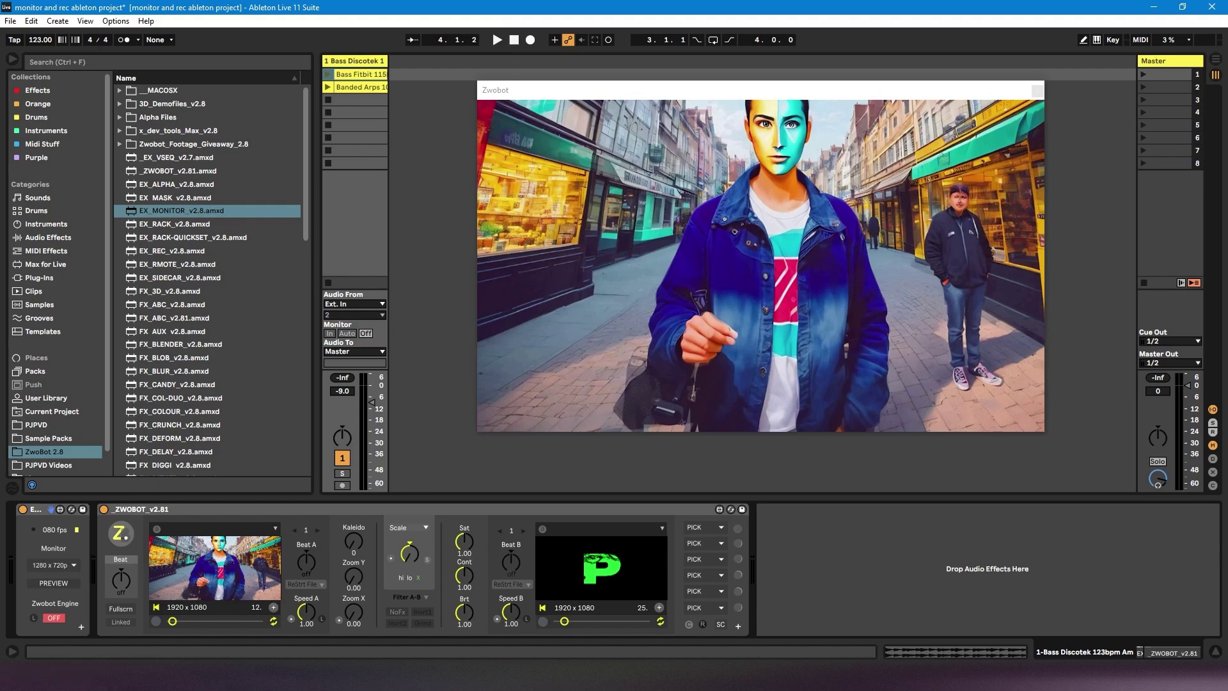
{"action": "key", "text": "space"}
{"action": "left_click", "coordinate": [497, 39]}
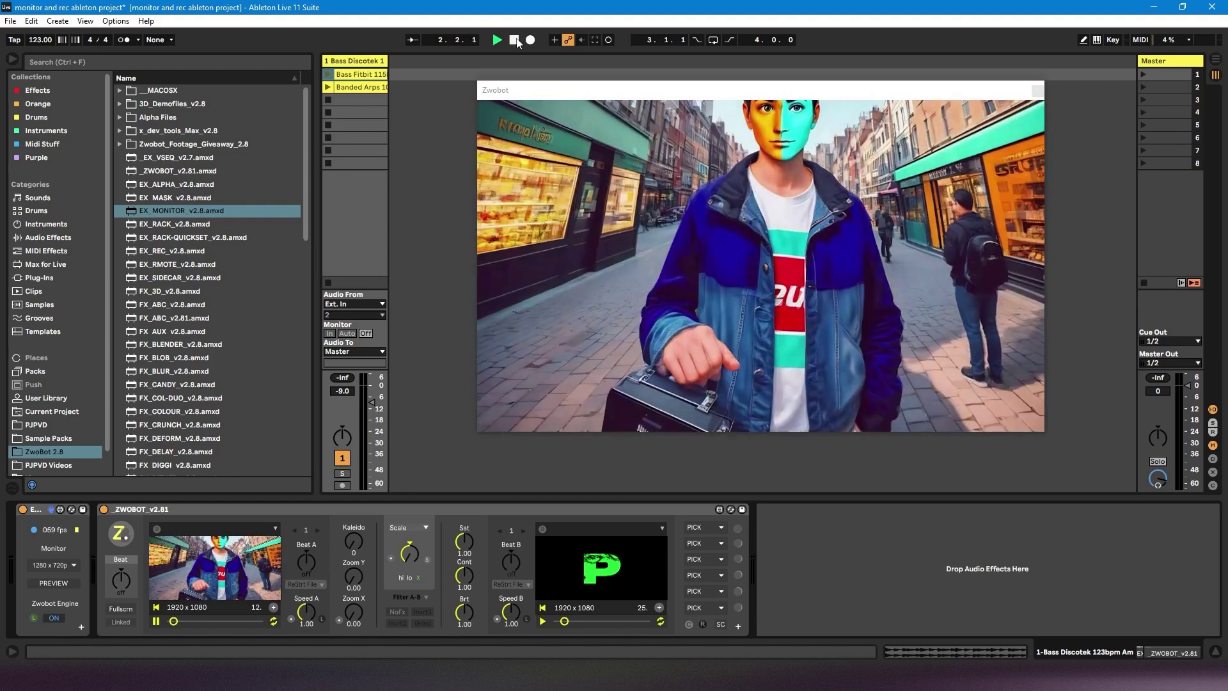
{"action": "key", "text": "space"}
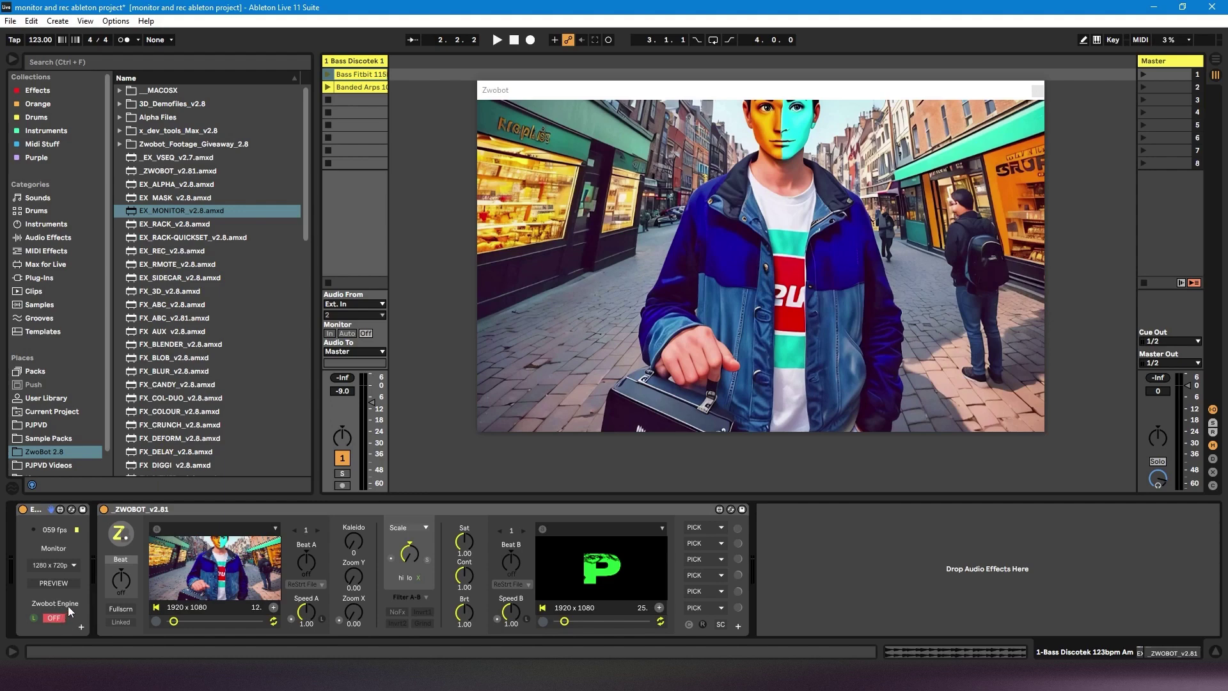
{"action": "left_click", "coordinate": [497, 40]}
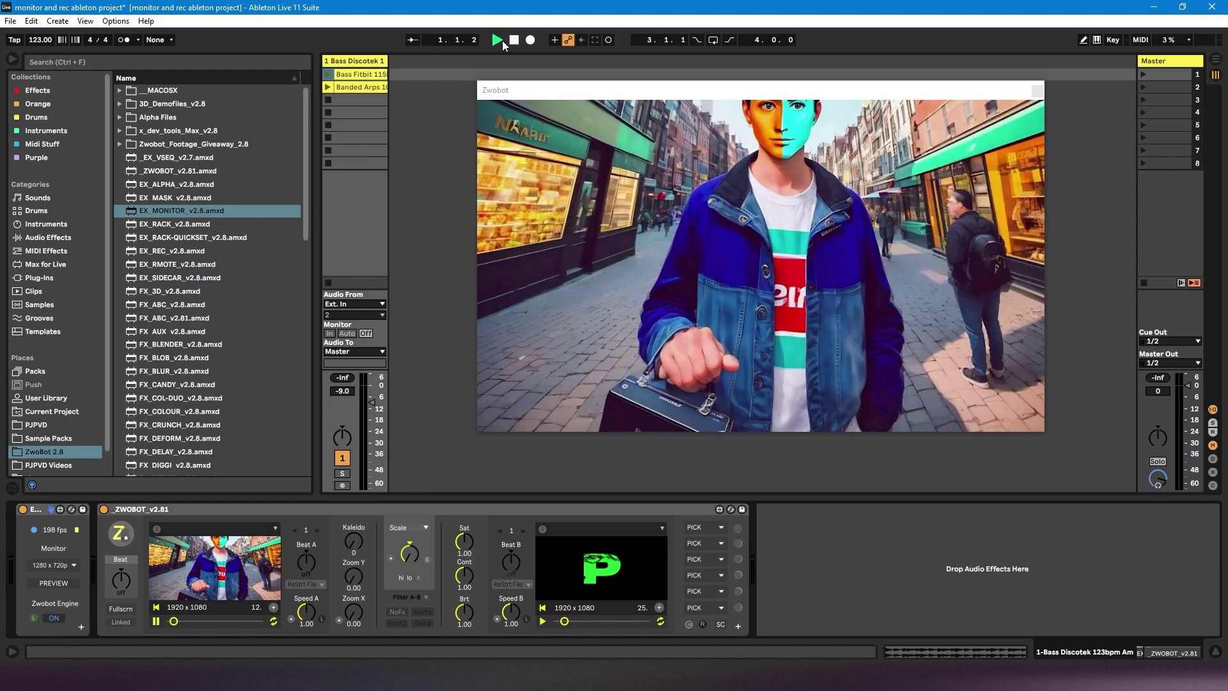
{"action": "left_click", "coordinate": [514, 40]}
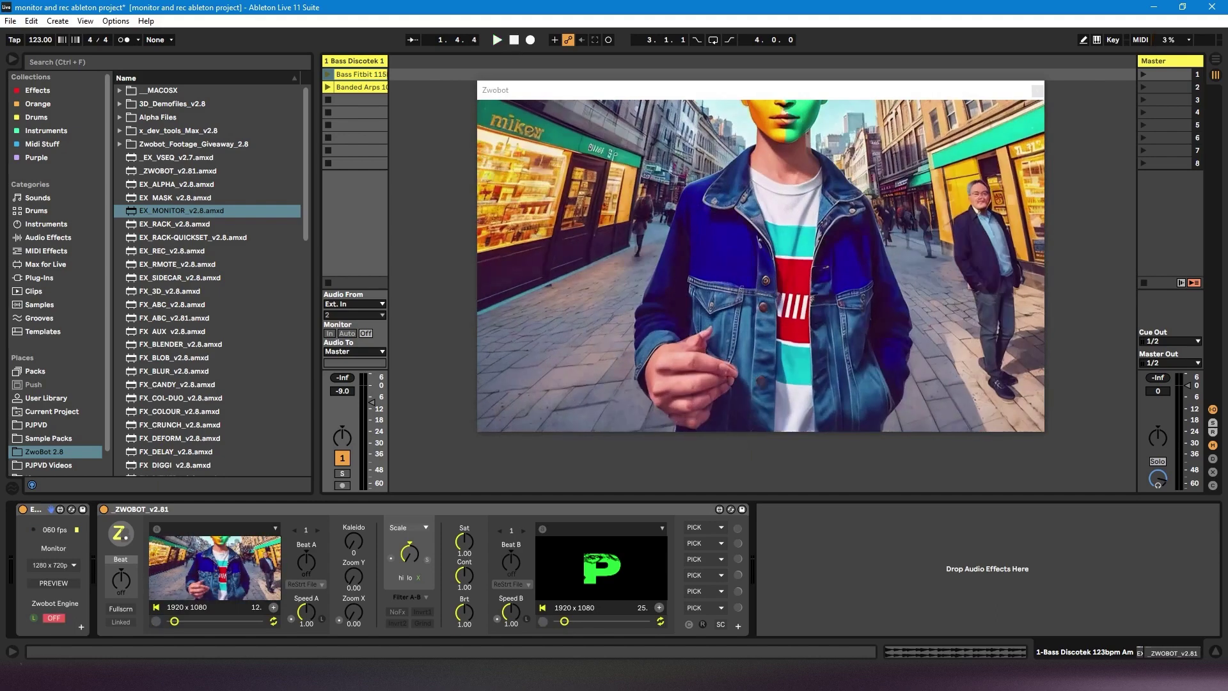
{"action": "left_click", "coordinate": [55, 619]}
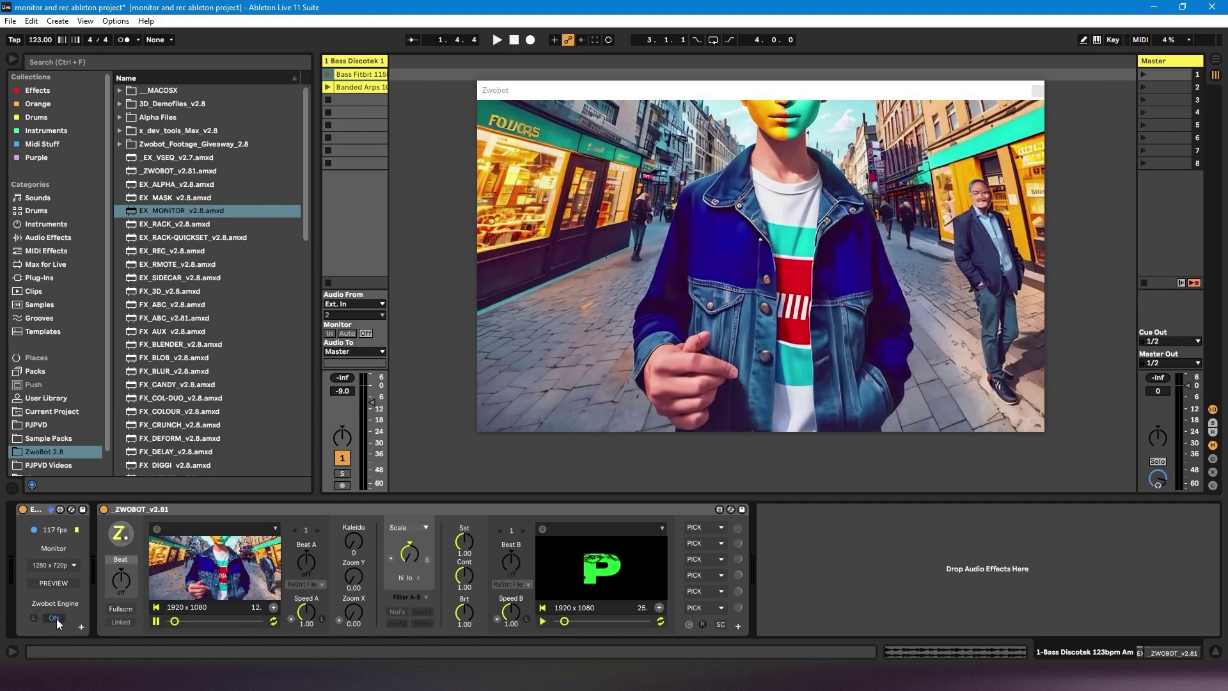
{"action": "left_click", "coordinate": [56, 620]}
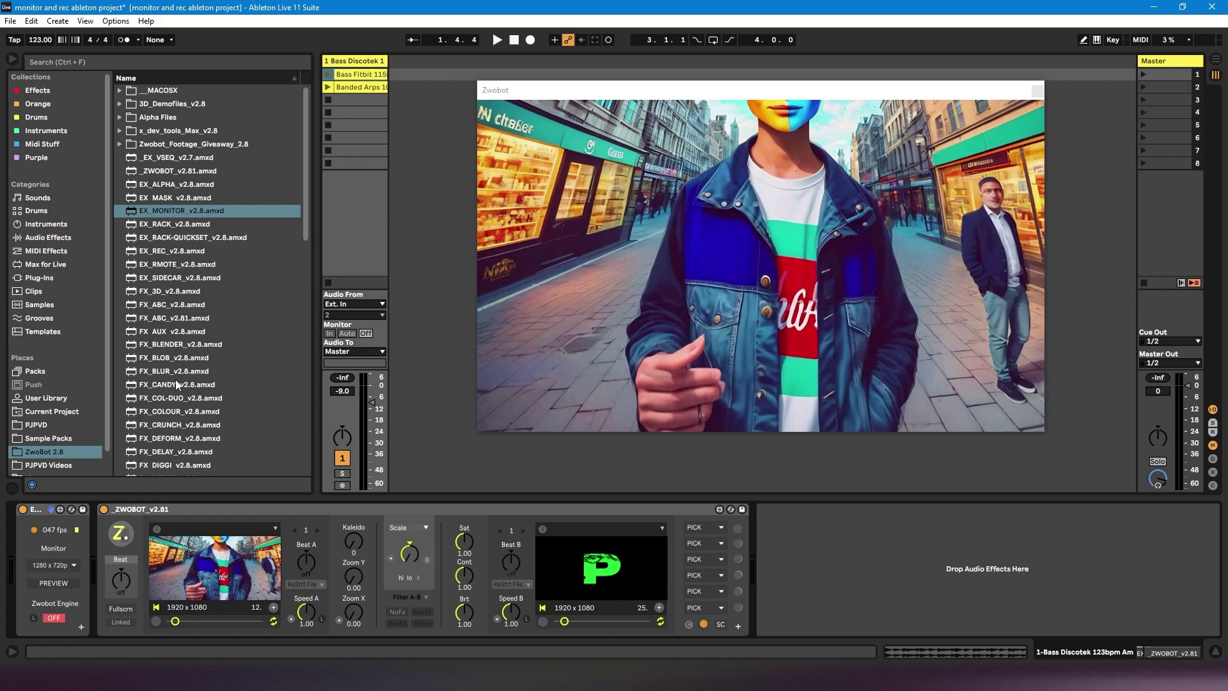
- Try the FX_BLUR_v2.8 device behind the ZWOBOT_v2.81 device, and delete it from the track
{"action": "left_click_drag", "start_coordinate": [176, 372], "coordinate": [794, 580]}
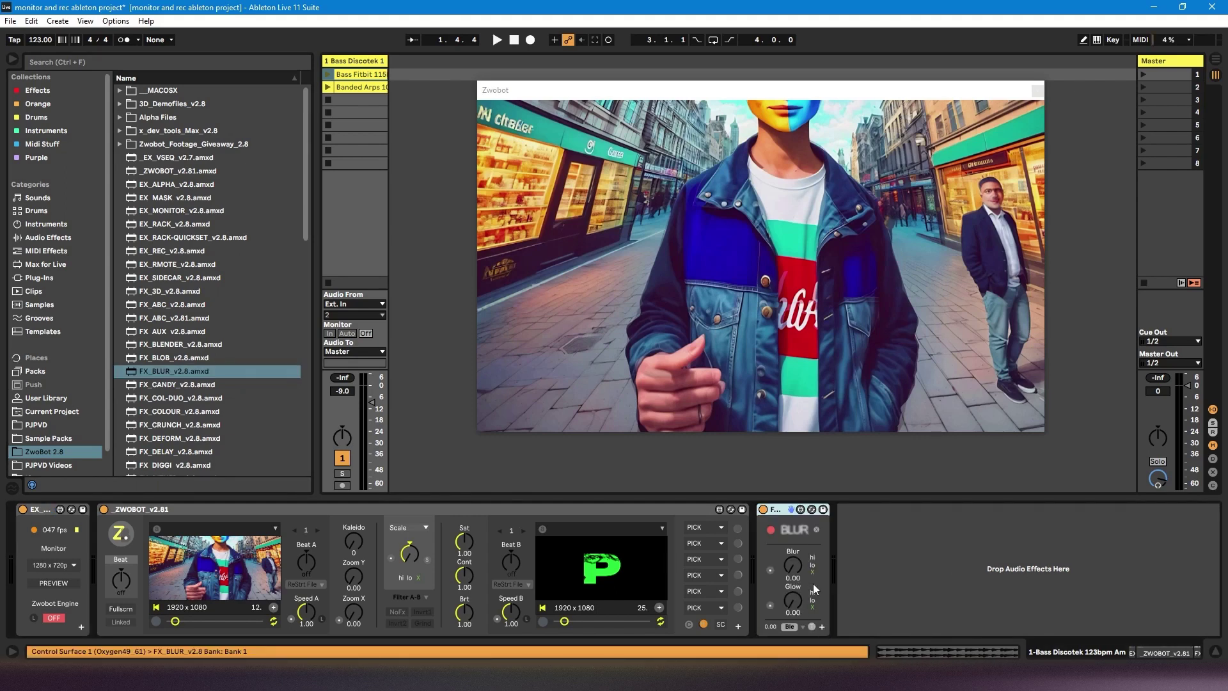
{"action": "key", "text": "Delete"}
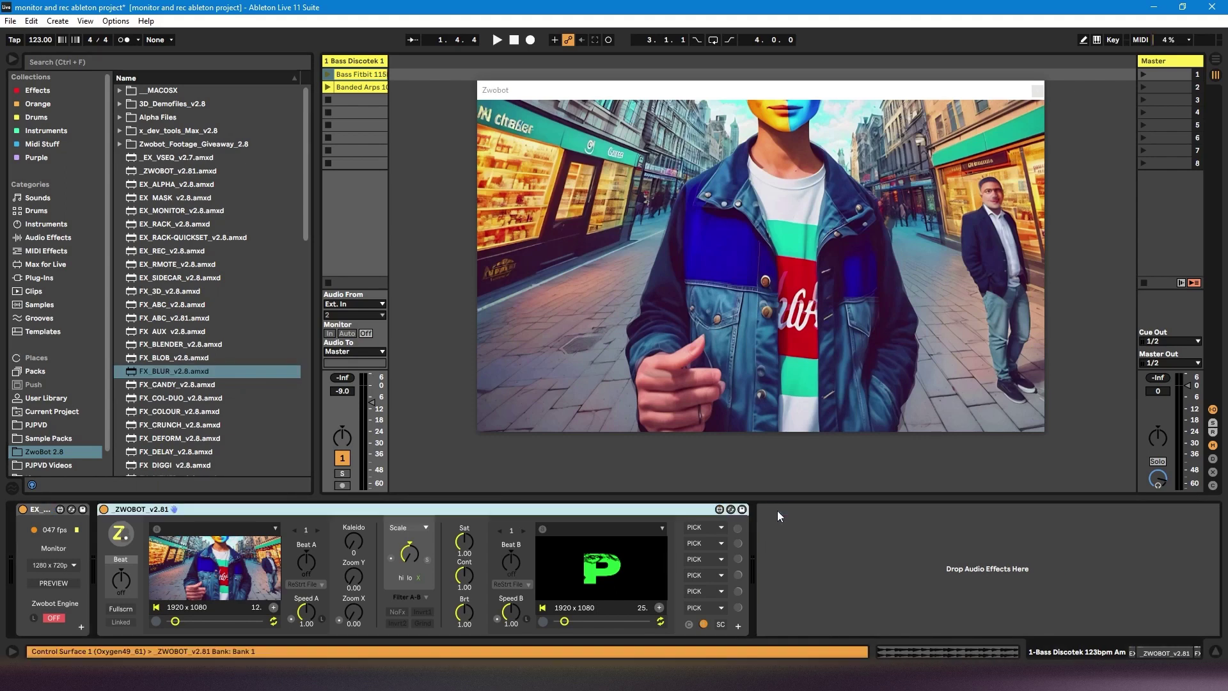
- Expand the EX_MONITOR device to show its additional settings
{"action": "left_click", "coordinate": [82, 628]}
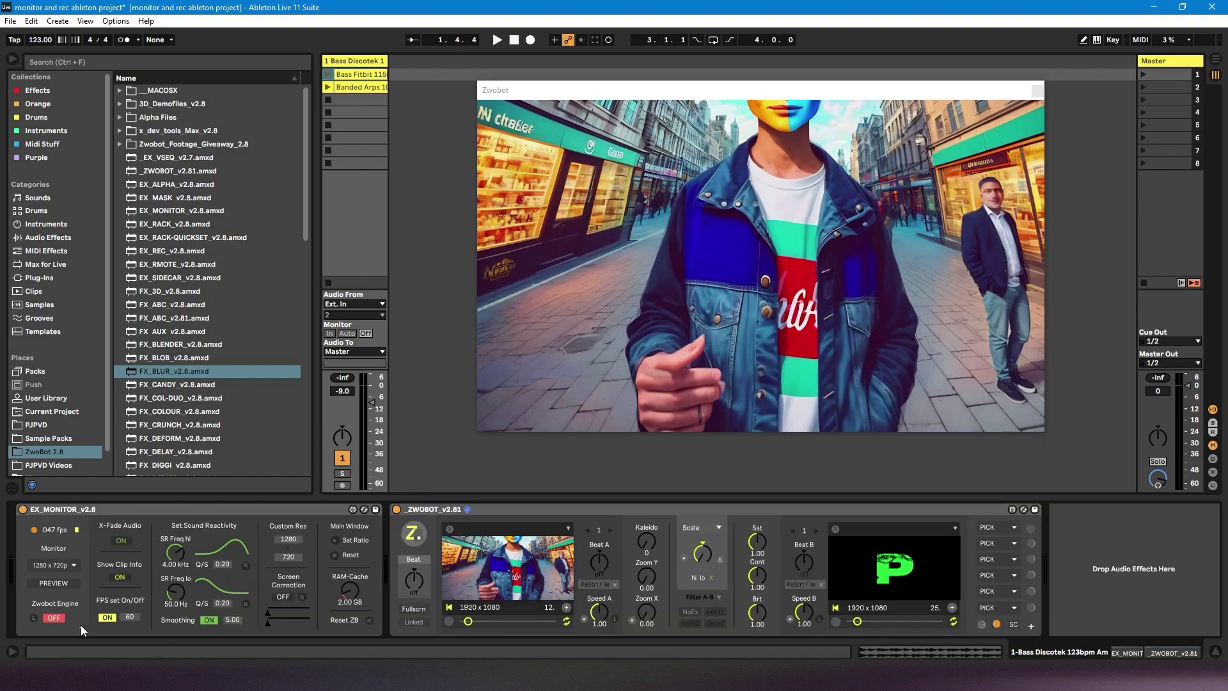
{"action": "left_click", "coordinate": [80, 627]}
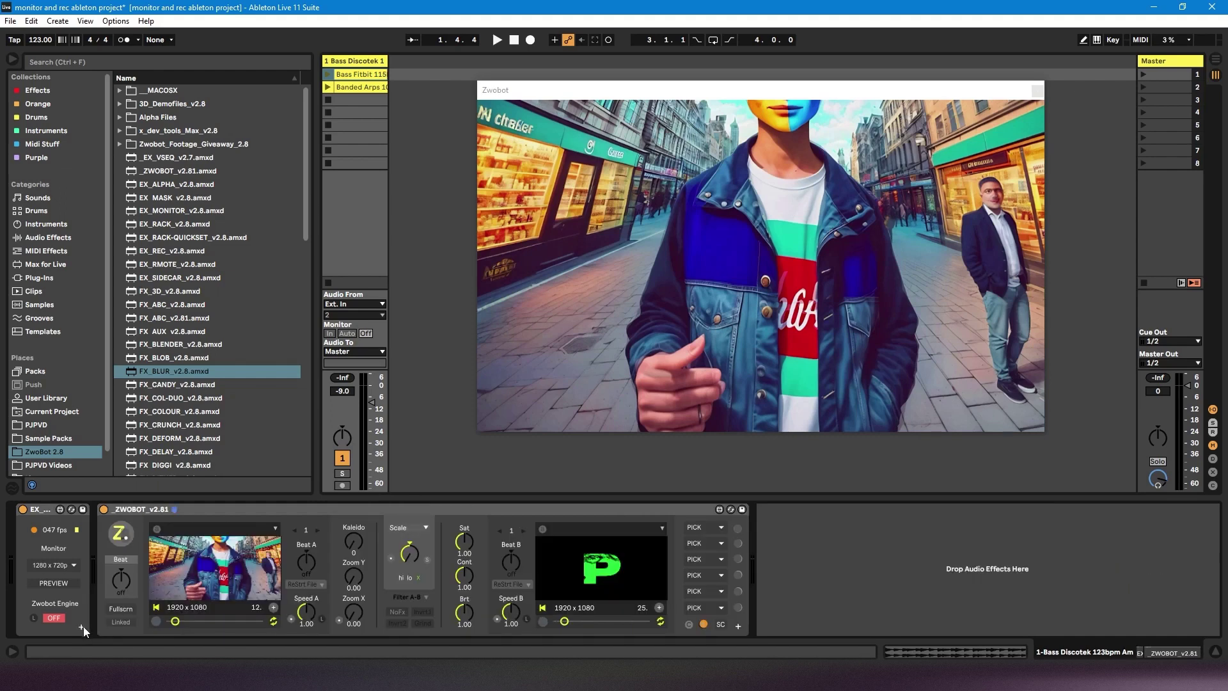
{"action": "left_click", "coordinate": [81, 628]}
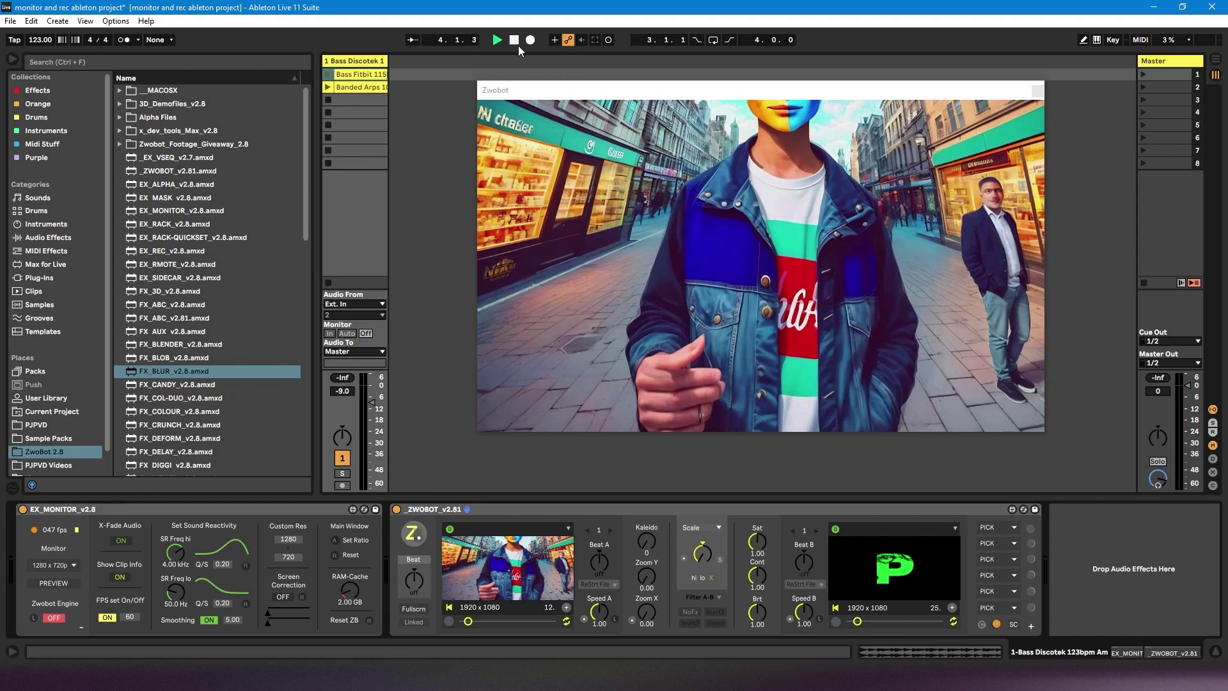
- Restart playback, play videos A and B to test their audio, and set X-Fade Audio to off
{"action": "key", "text": "space"}
{"action": "left_click", "coordinate": [498, 45]}
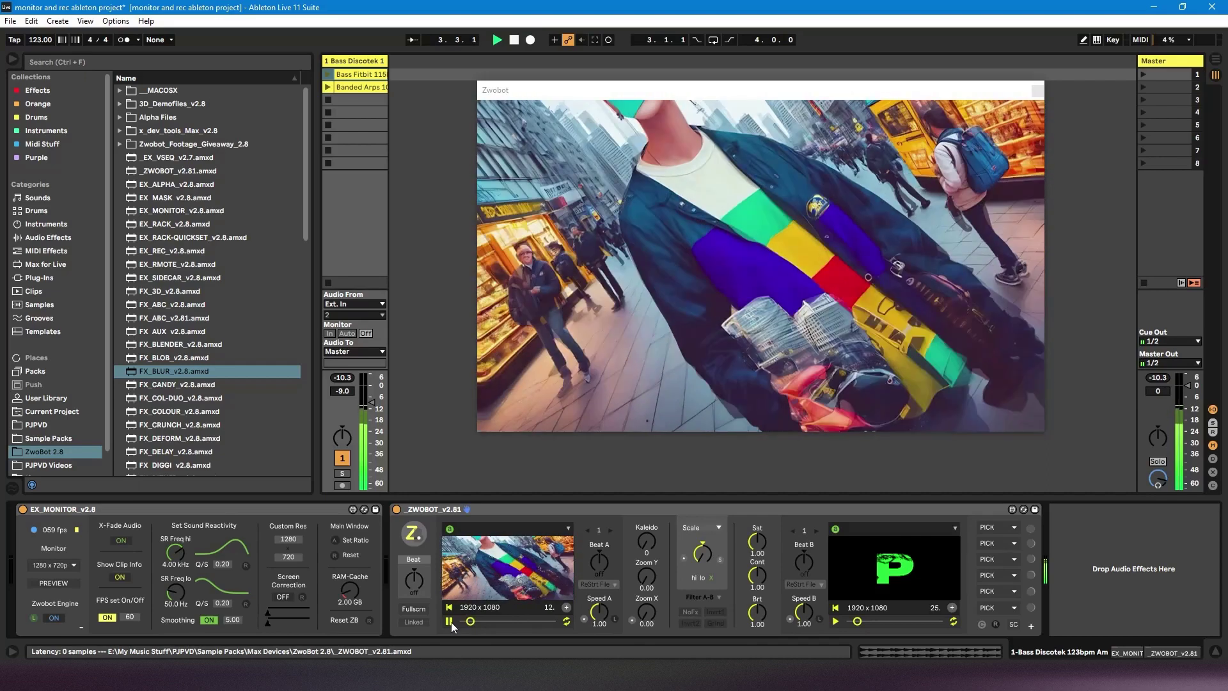
{"action": "left_click", "coordinate": [458, 581]}
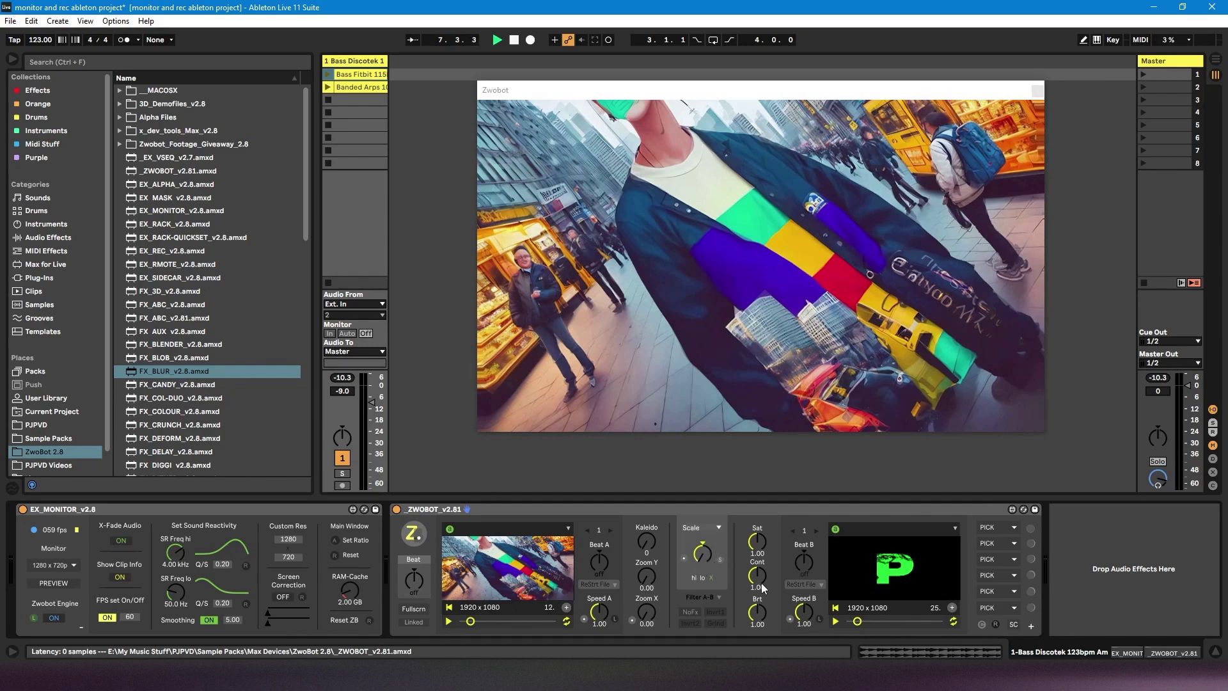
{"action": "left_click", "coordinate": [448, 620]}
{"action": "left_click", "coordinate": [835, 621]}
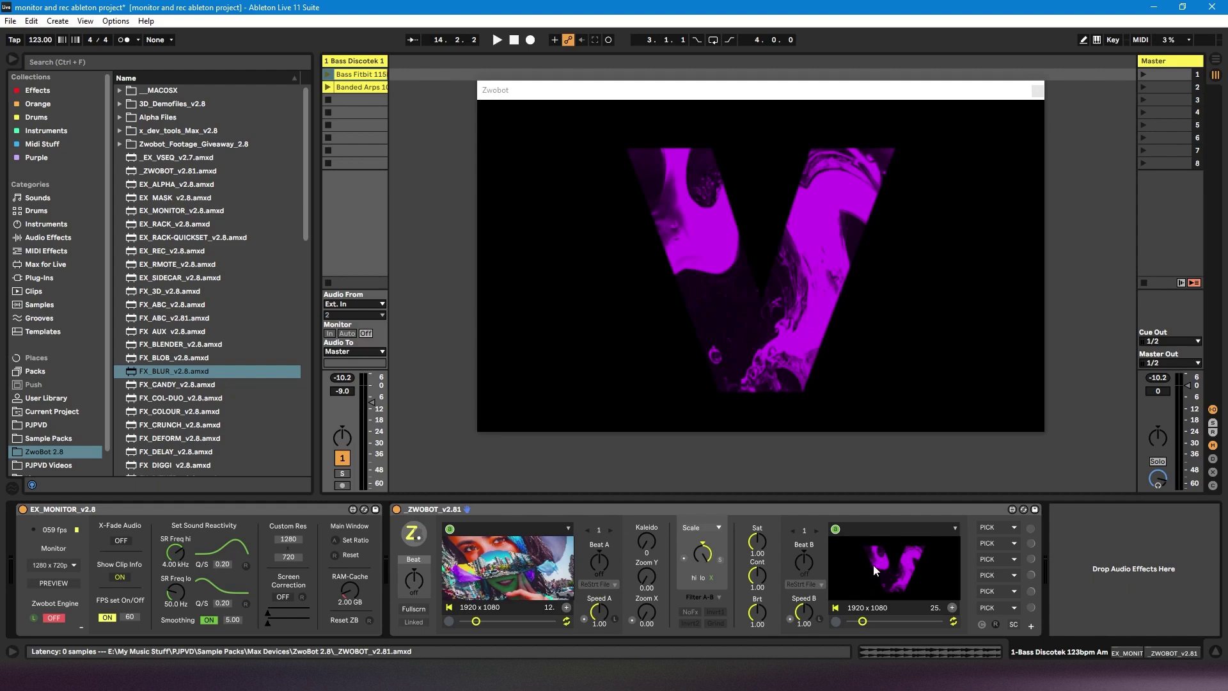
- Start and stop playback twice to compare the sound of the videos with X-Fade Audio off
{"action": "left_click", "coordinate": [498, 44]}
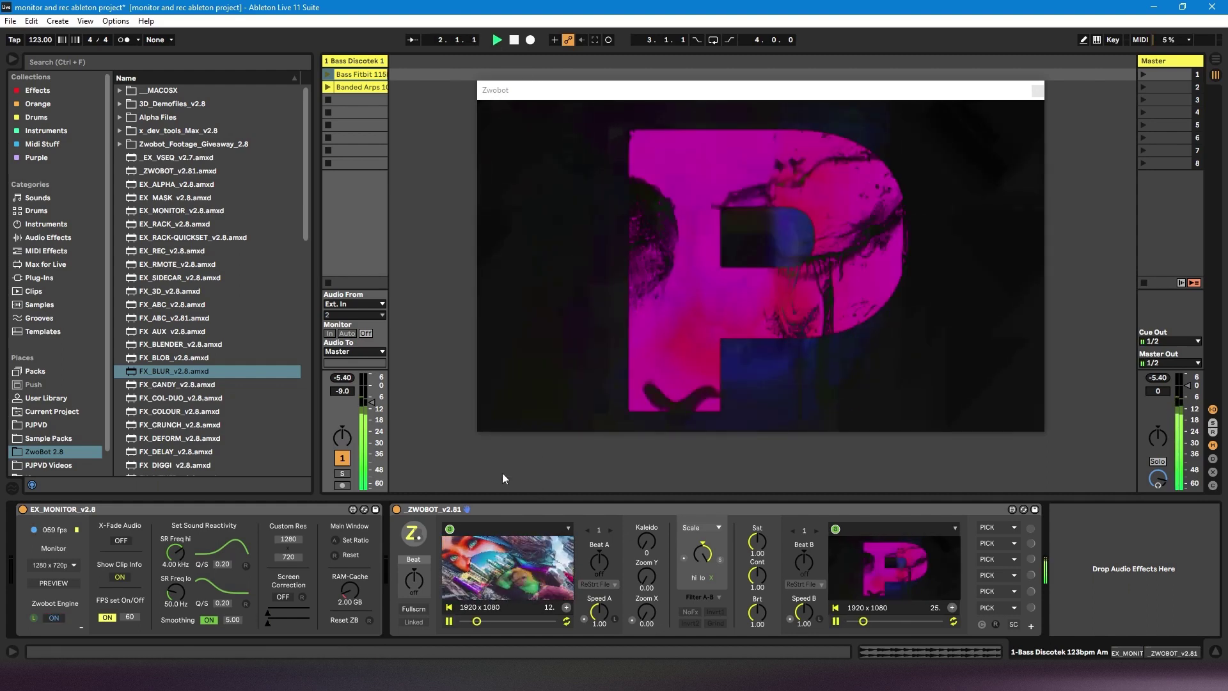
{"action": "key", "text": "space"}
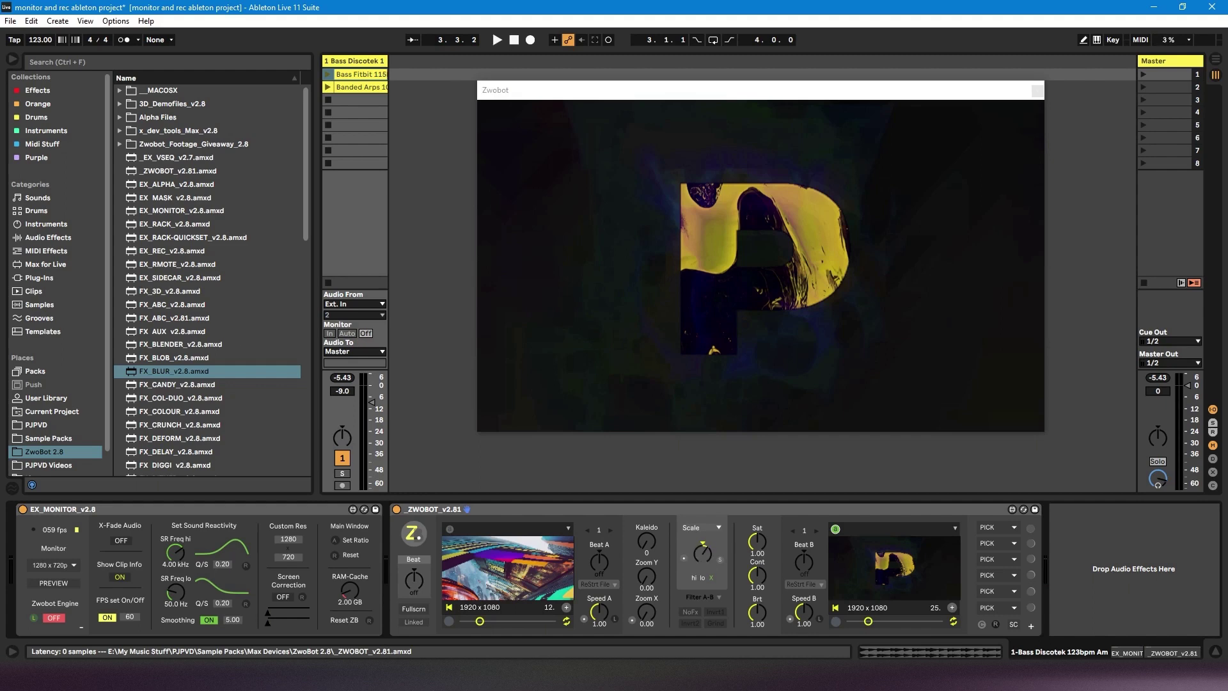
{"action": "left_click", "coordinate": [497, 40]}
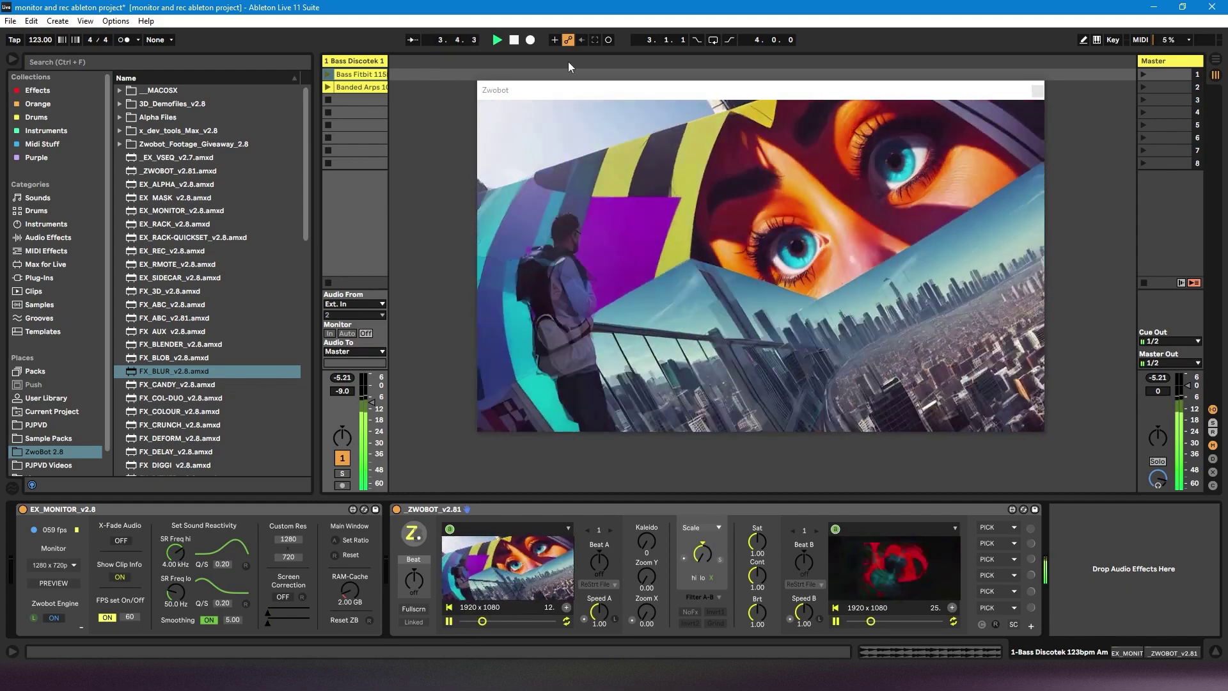
{"action": "key", "text": "space"}
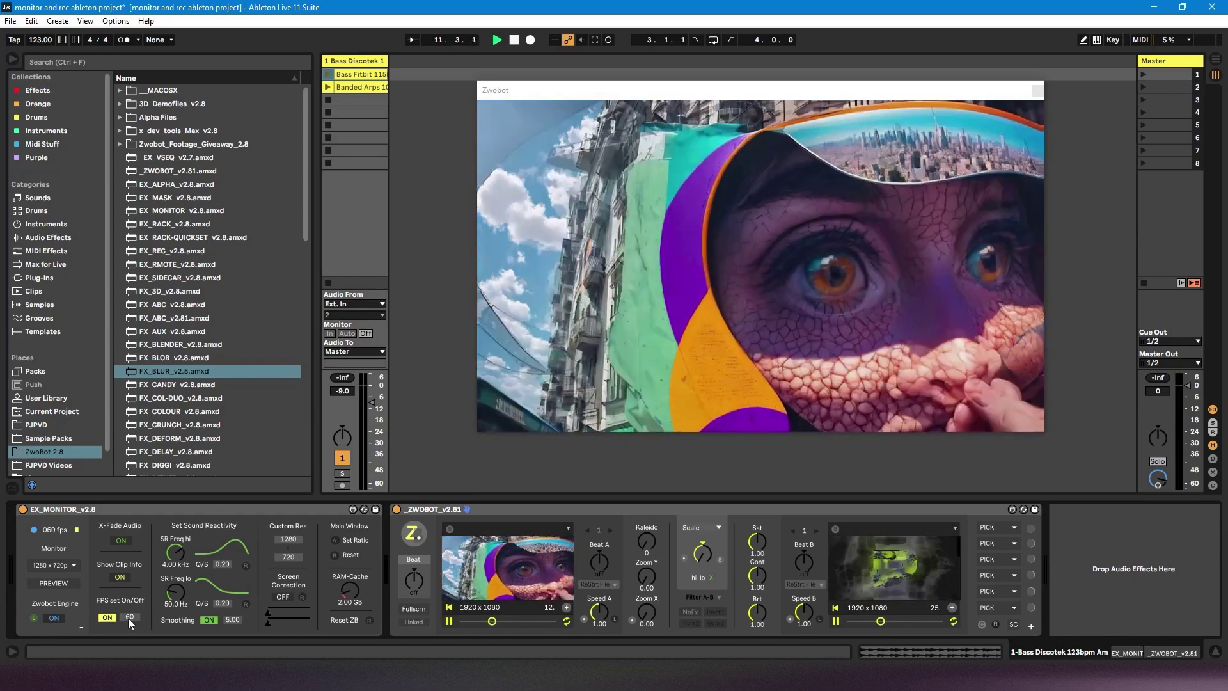
- Try an FPS limit of 30 in EX_MONITOR, and set it back to 60
{"action": "left_click_drag", "start_coordinate": [128, 618], "coordinate": [135, 616]}
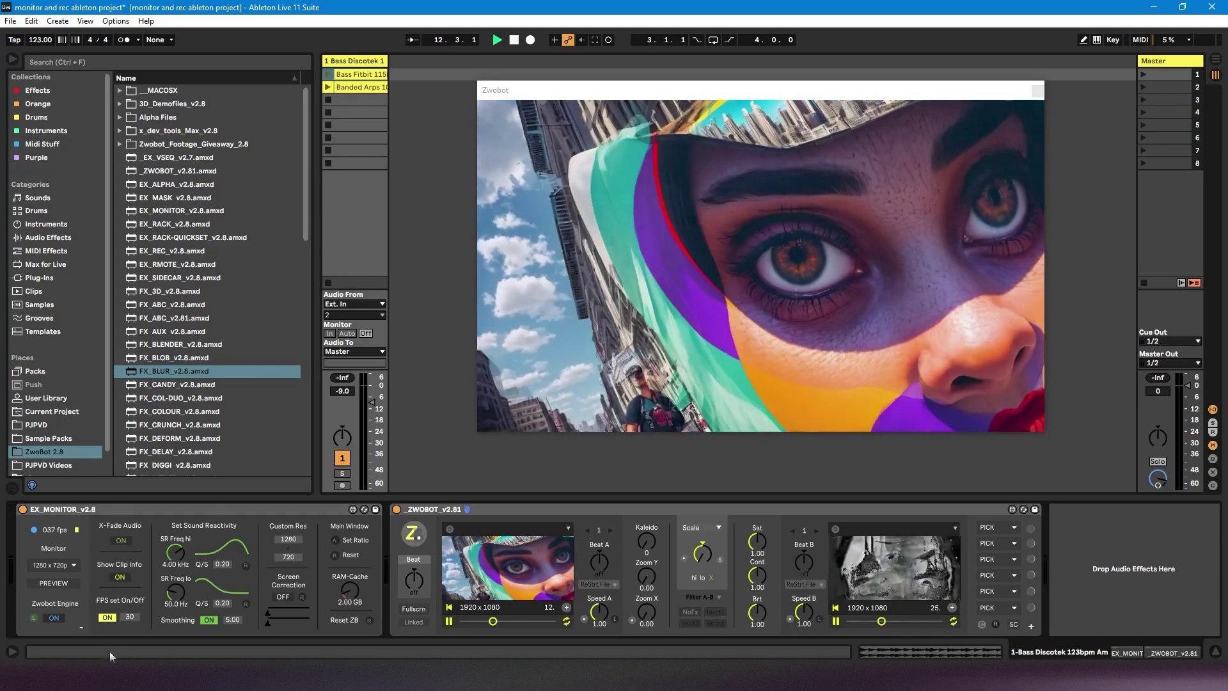
{"action": "left_click_drag", "start_coordinate": [134, 616], "coordinate": [134, 508]}
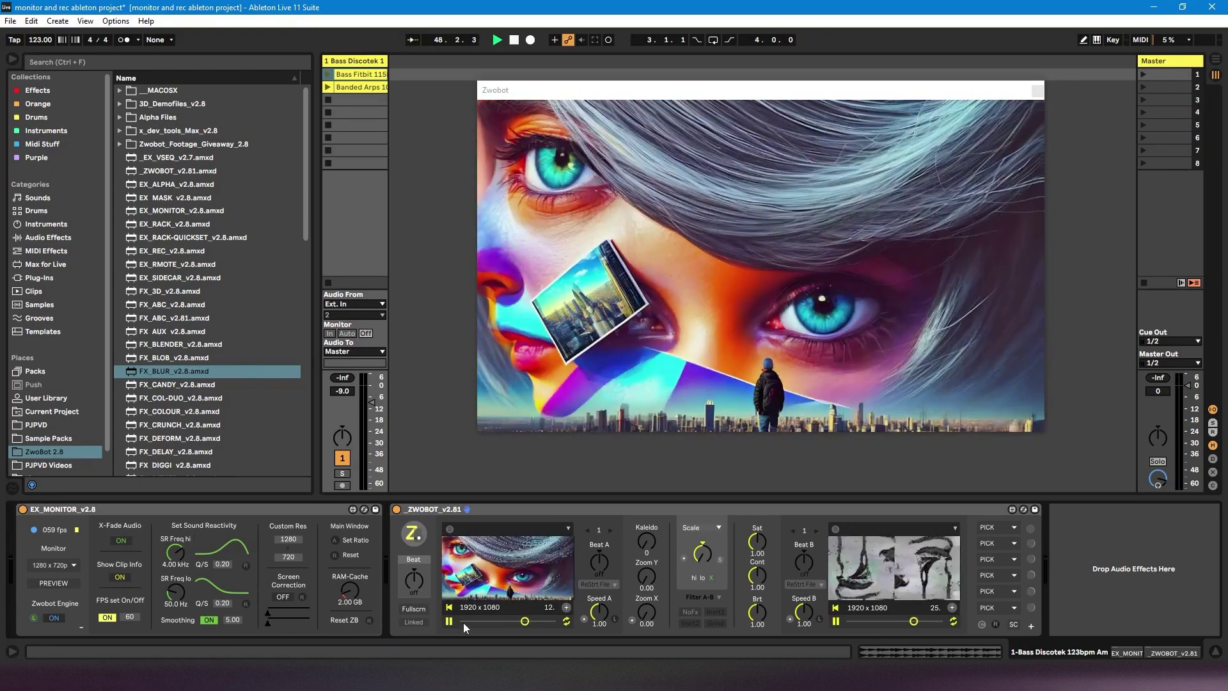
- Pause video B at a new position, launch the Bass Fitbit clip over playing video A, and adjust the sound-reactive Scale amount
{"action": "left_click", "coordinate": [449, 621]}
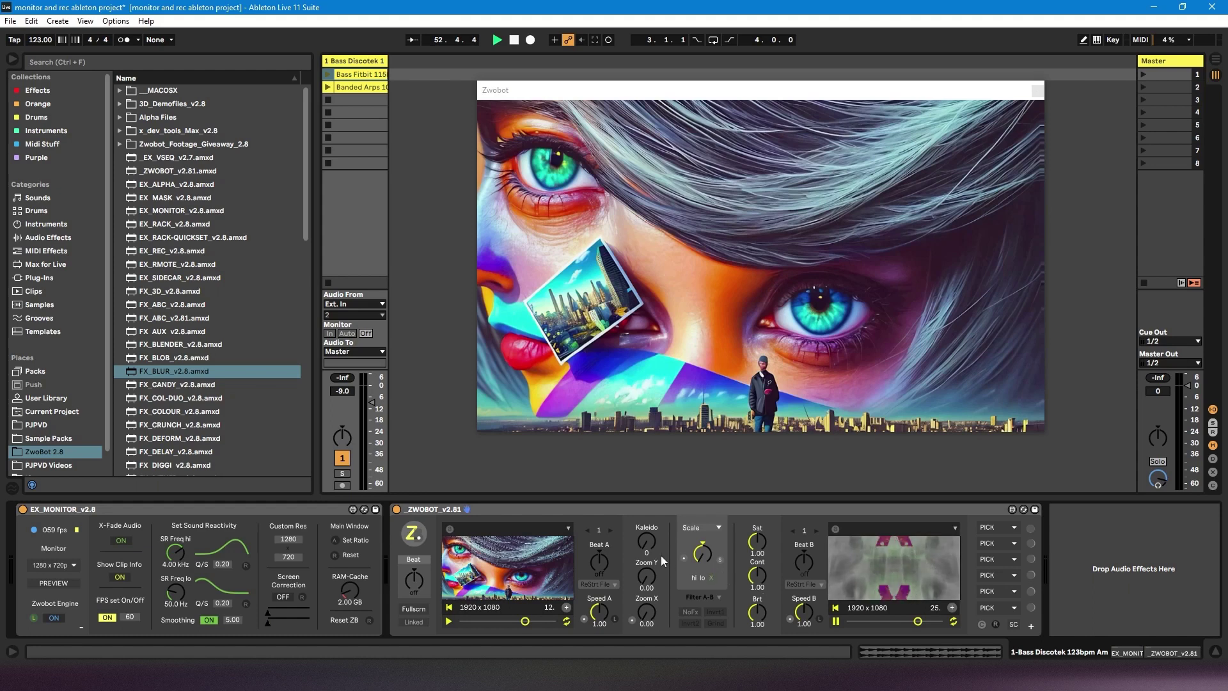
{"action": "left_click", "coordinate": [837, 621]}
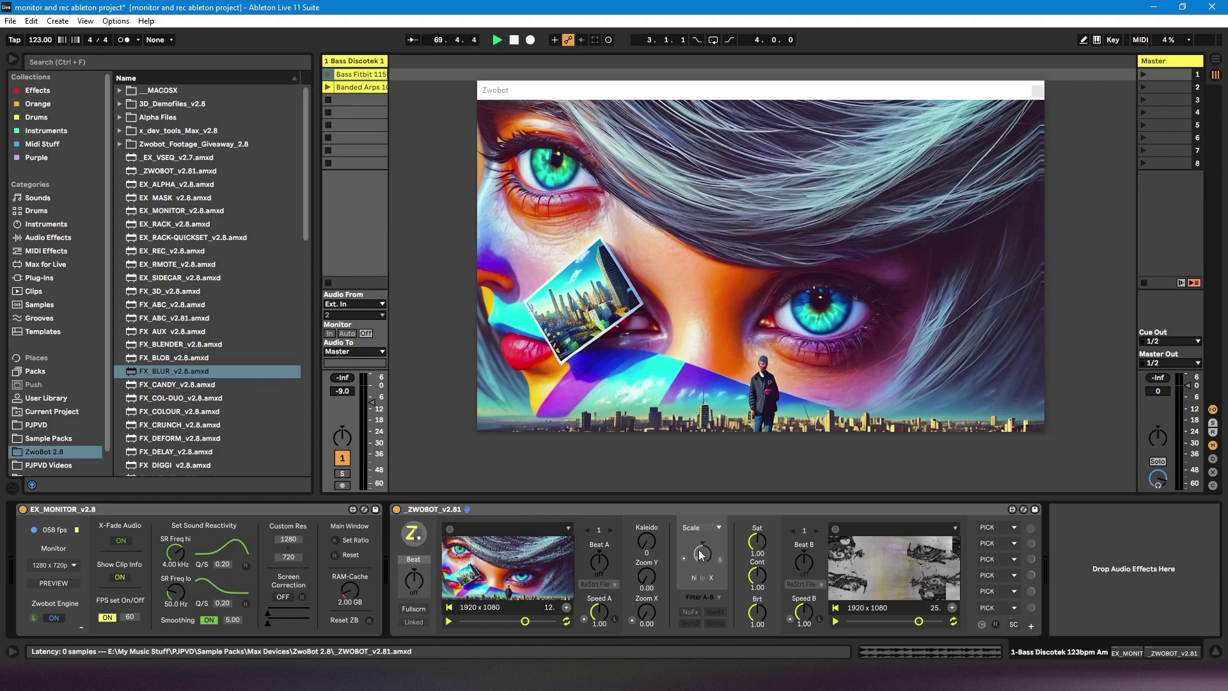
{"action": "left_click", "coordinate": [328, 74]}
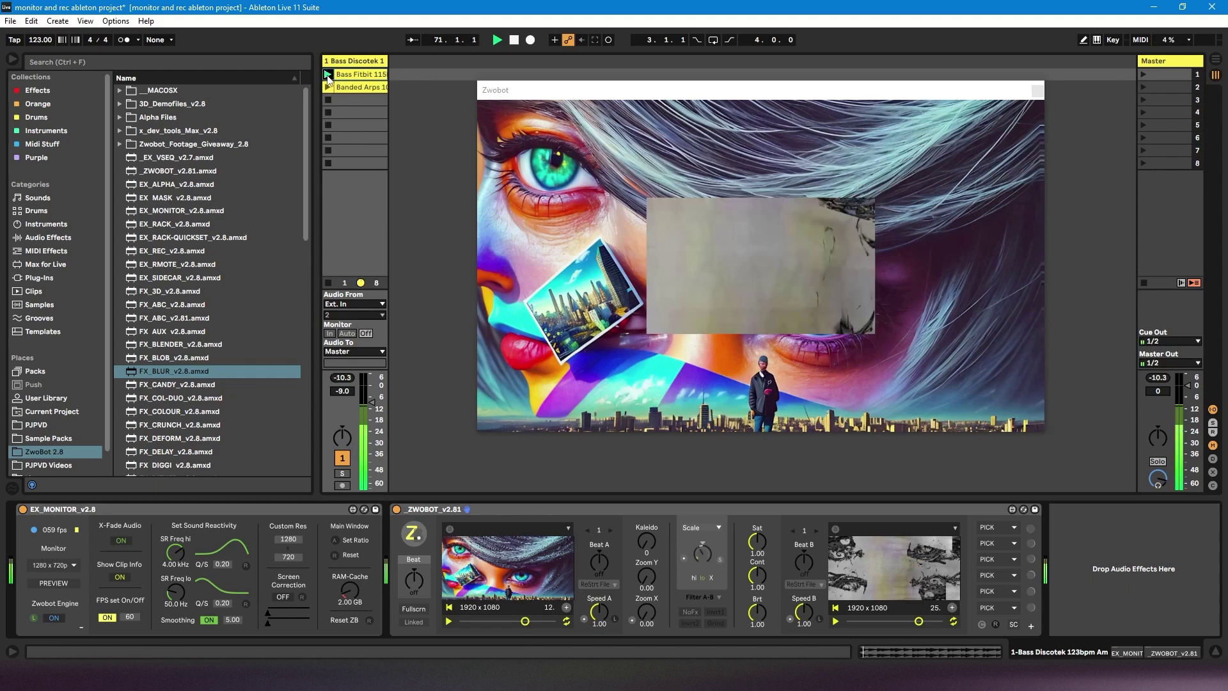
{"action": "left_click", "coordinate": [447, 621]}
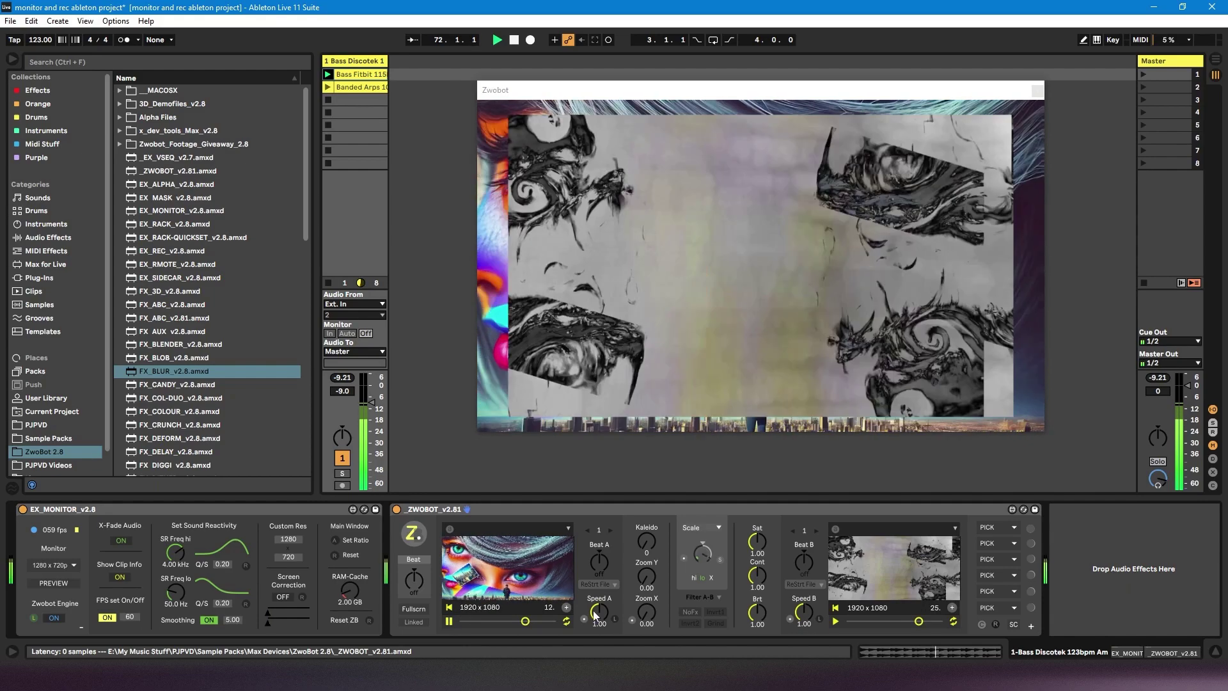
{"action": "left_click_drag", "start_coordinate": [883, 620], "coordinate": [875, 624]}
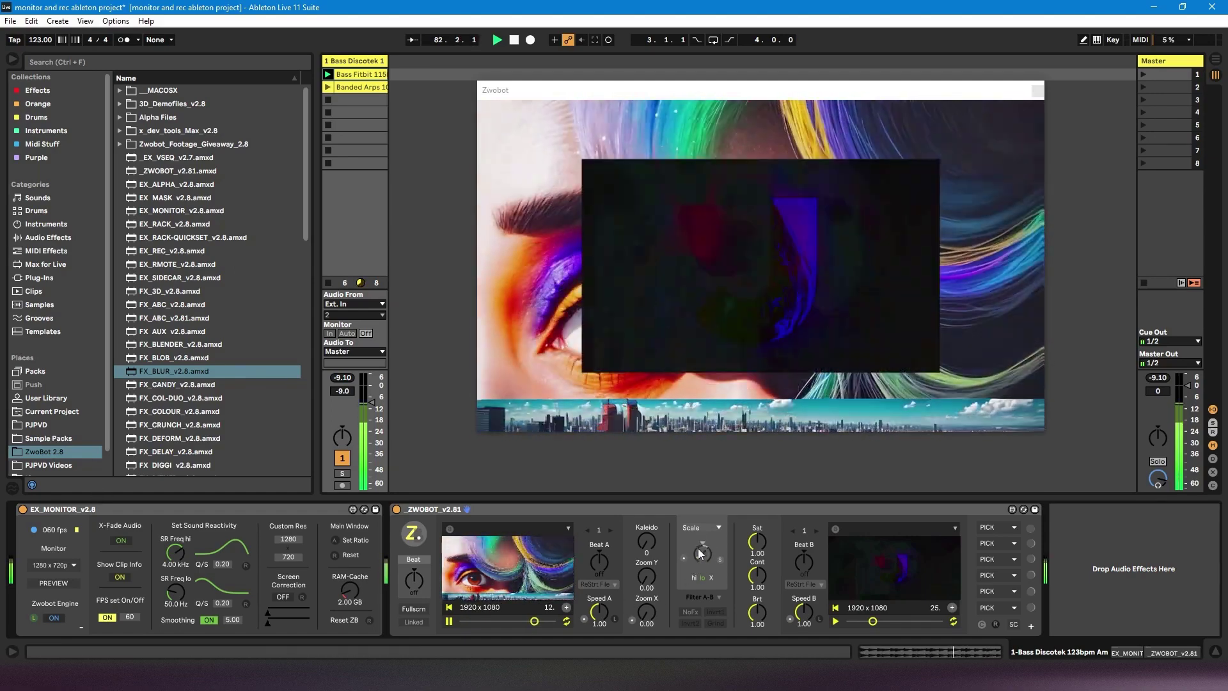
{"action": "left_click_drag", "start_coordinate": [699, 552], "coordinate": [698, 527]}
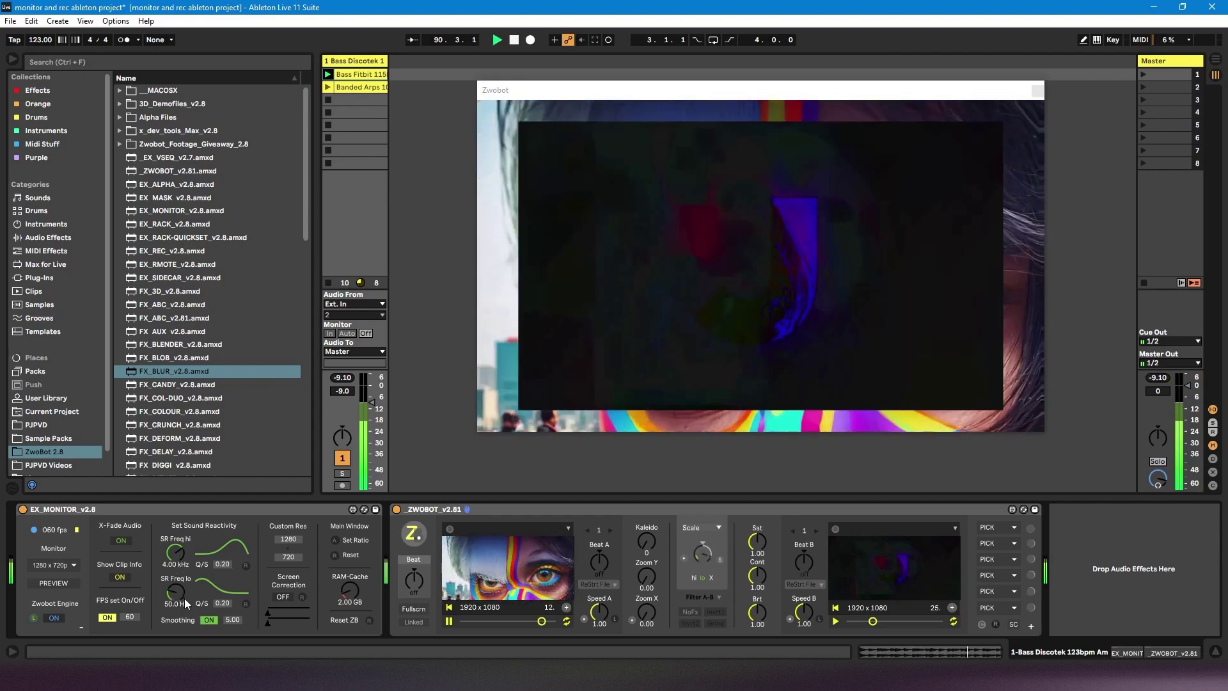
- Test SR Freq lo at 4.69 kHz with the Bass Fitbit clip, return it to 50.0 Hz, and stop the clip
{"action": "left_click", "coordinate": [327, 100]}
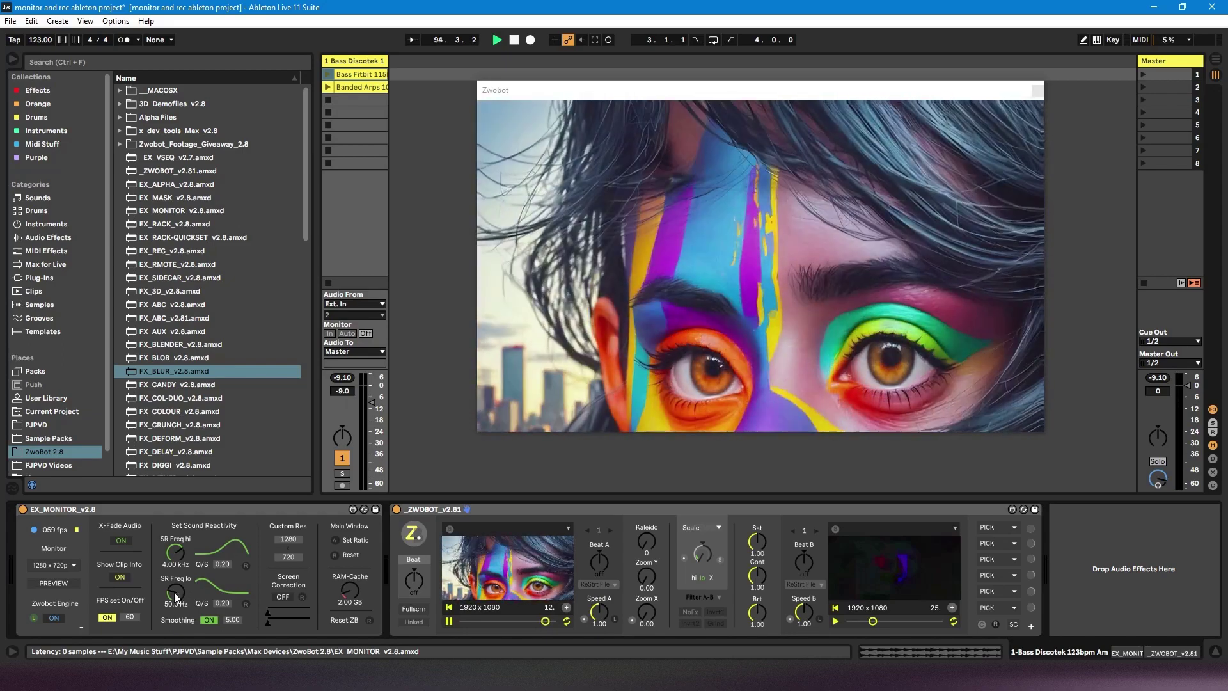
{"action": "left_click", "coordinate": [174, 592]}
{"action": "left_click_drag", "start_coordinate": [174, 593], "coordinate": [175, 554]}
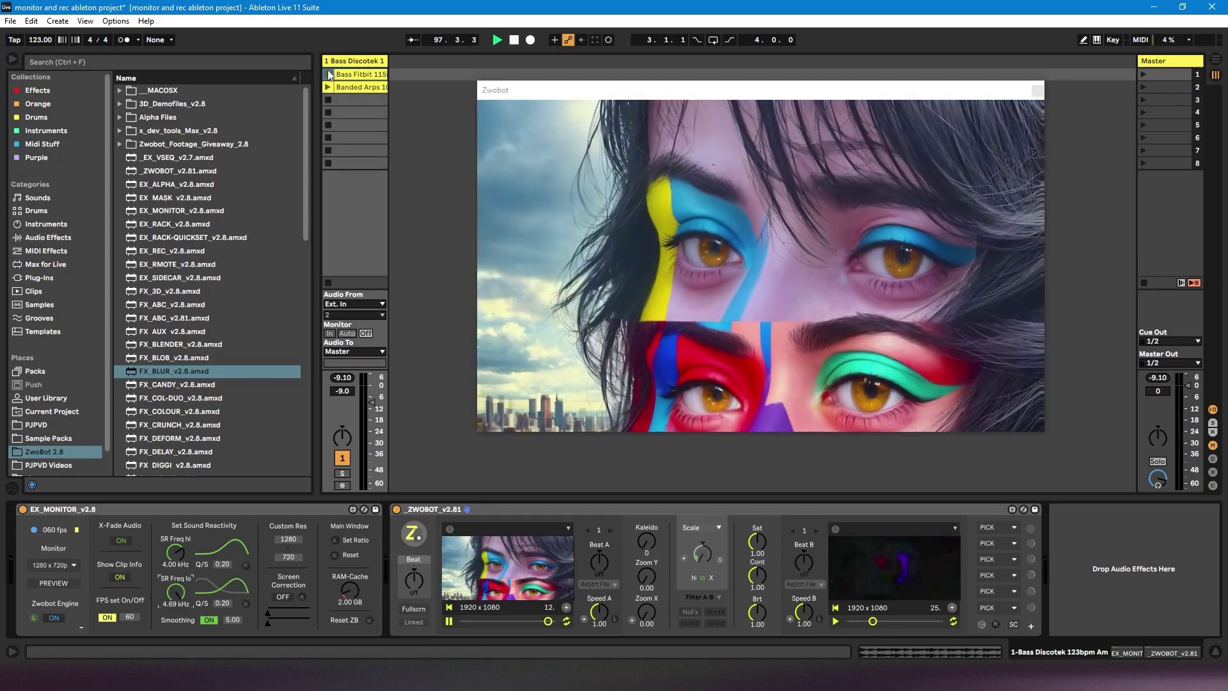
{"action": "left_click", "coordinate": [328, 75]}
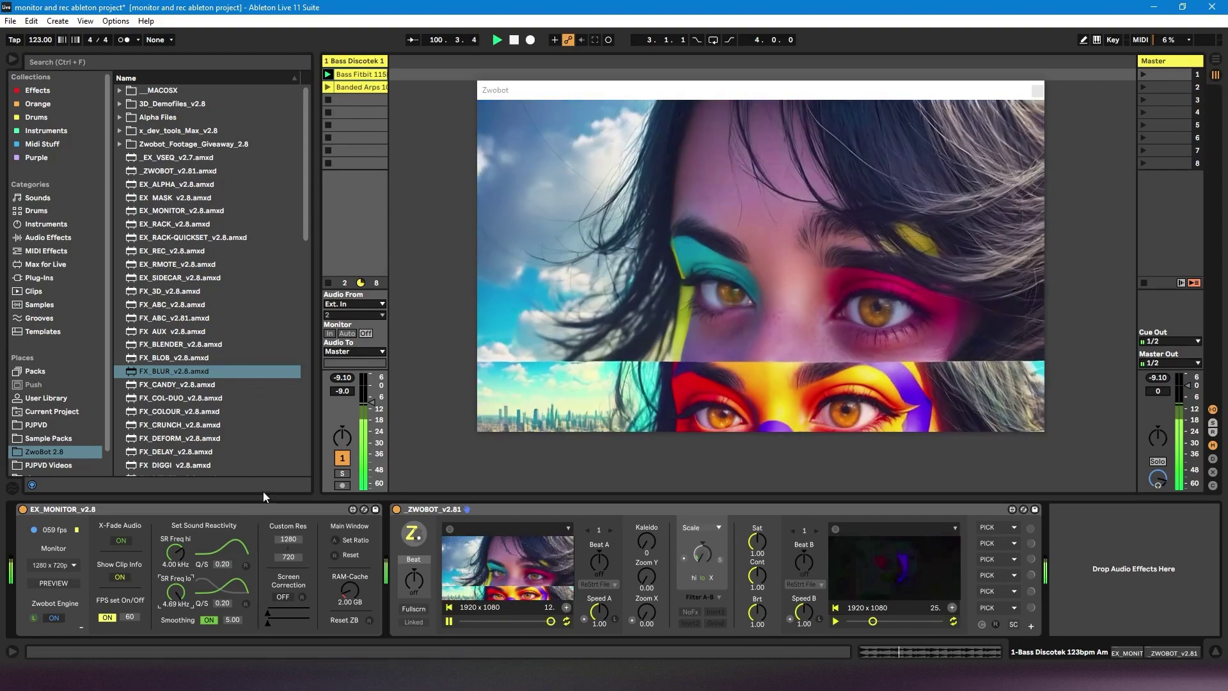
{"action": "left_click_drag", "start_coordinate": [185, 599], "coordinate": [184, 666]}
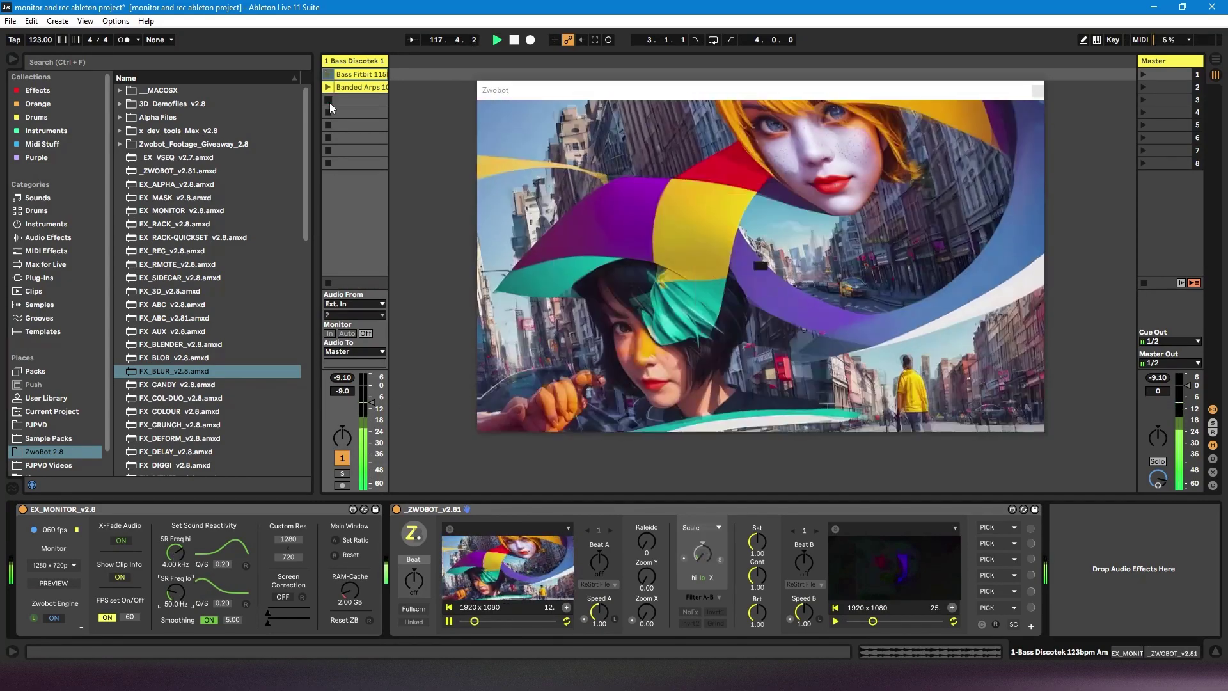
{"action": "left_click", "coordinate": [328, 101]}
- Switch the Scale reactivity to the high band, and test SR Freq hi at 170 Hz and 4.00 kHz with the Banded Arps clip
{"action": "left_click", "coordinate": [695, 578]}
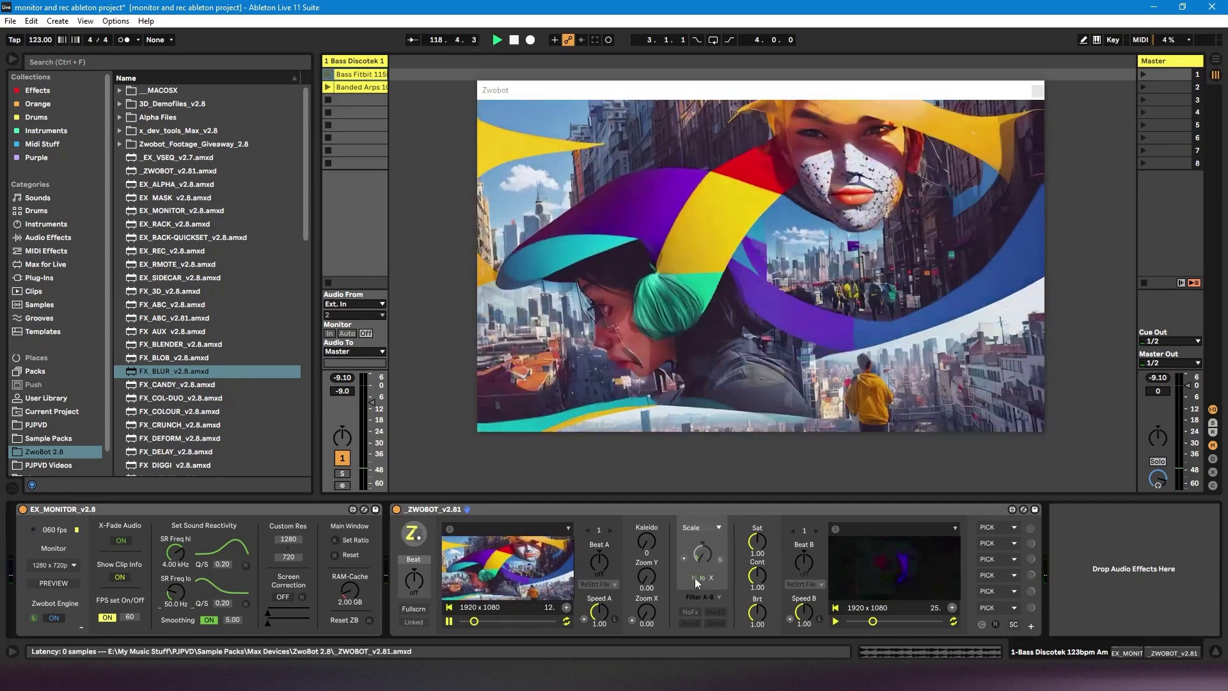
{"action": "left_click", "coordinate": [327, 88]}
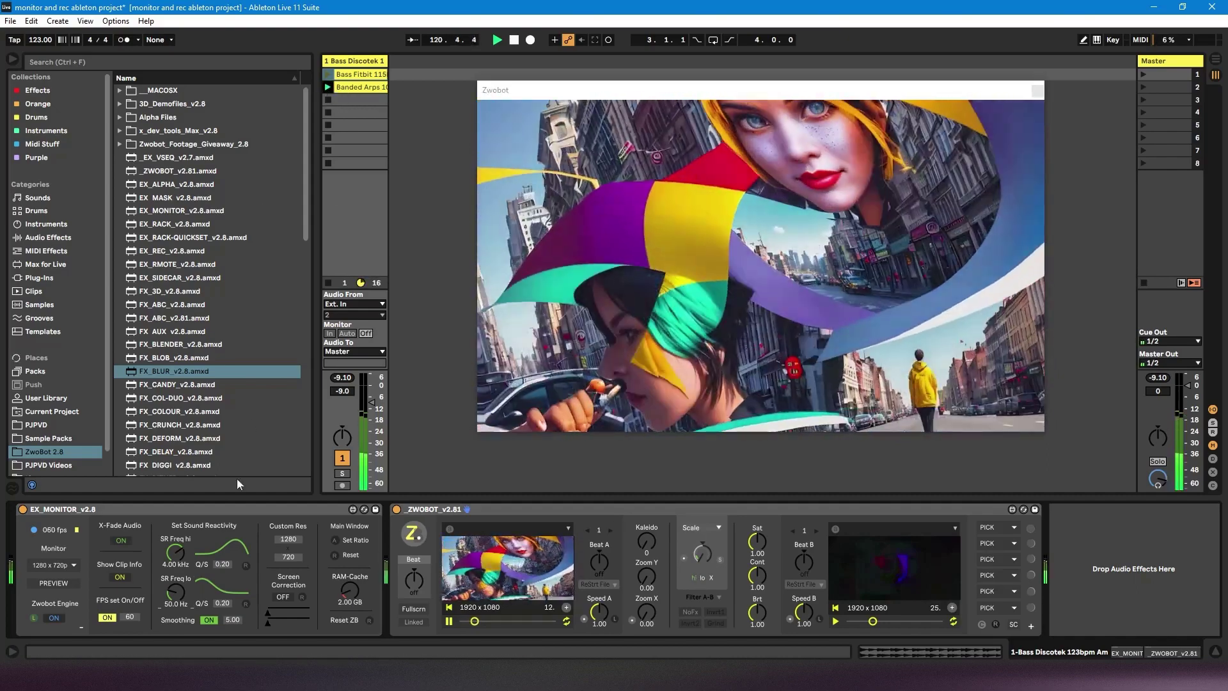
{"action": "left_click_drag", "start_coordinate": [179, 553], "coordinate": [180, 601]}
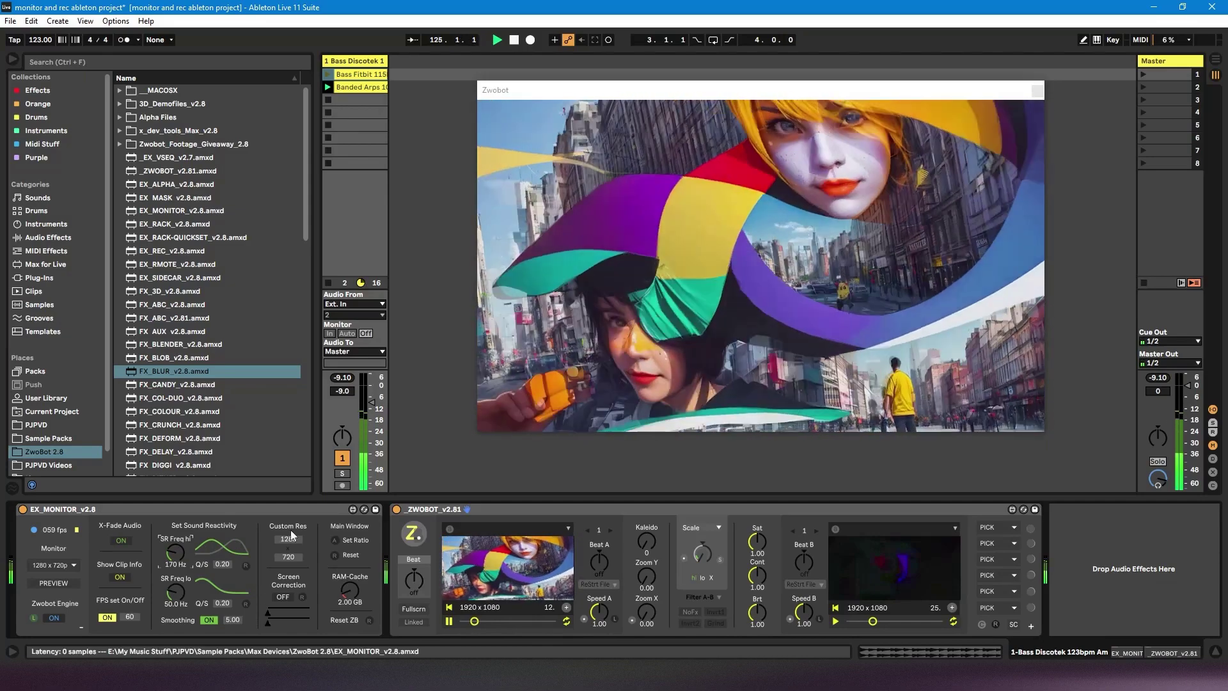
{"action": "mouse_move", "coordinate": [178, 554]}
{"action": "left_mouse_down"}
{"action": "mouse_move", "coordinate": [178, 509]}
{"action": "mouse_move", "coordinate": [171, 555]}
{"action": "left_mouse_up"}
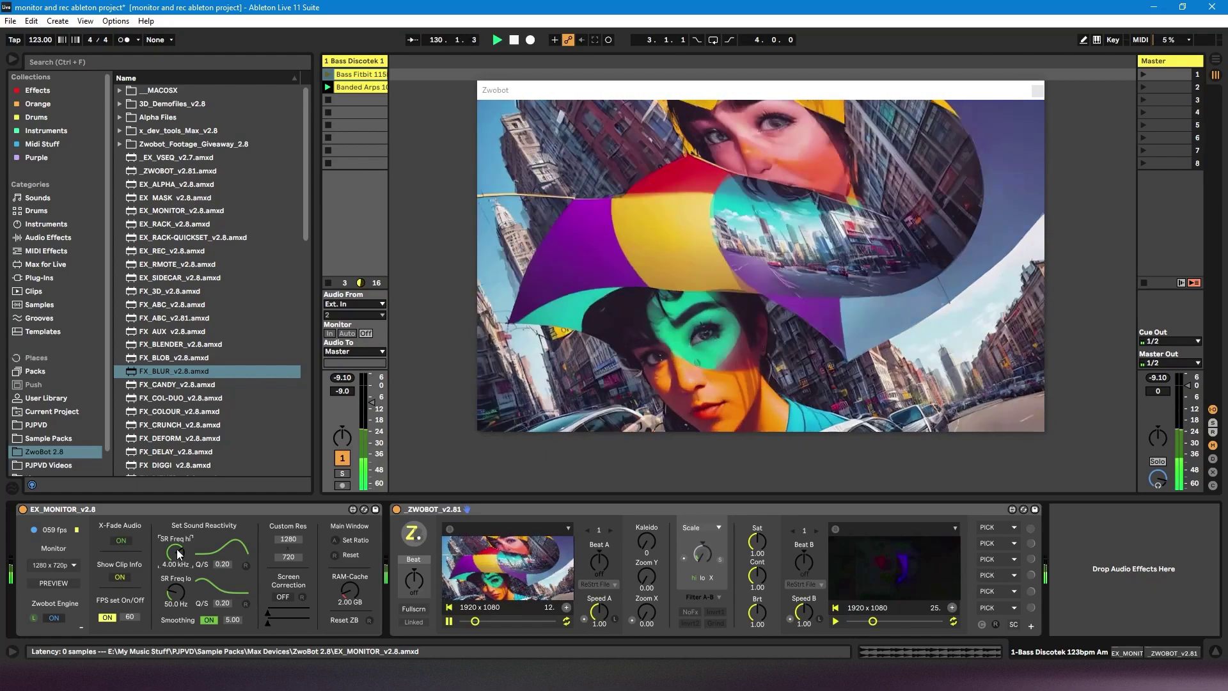
{"action": "left_click", "coordinate": [324, 101]}
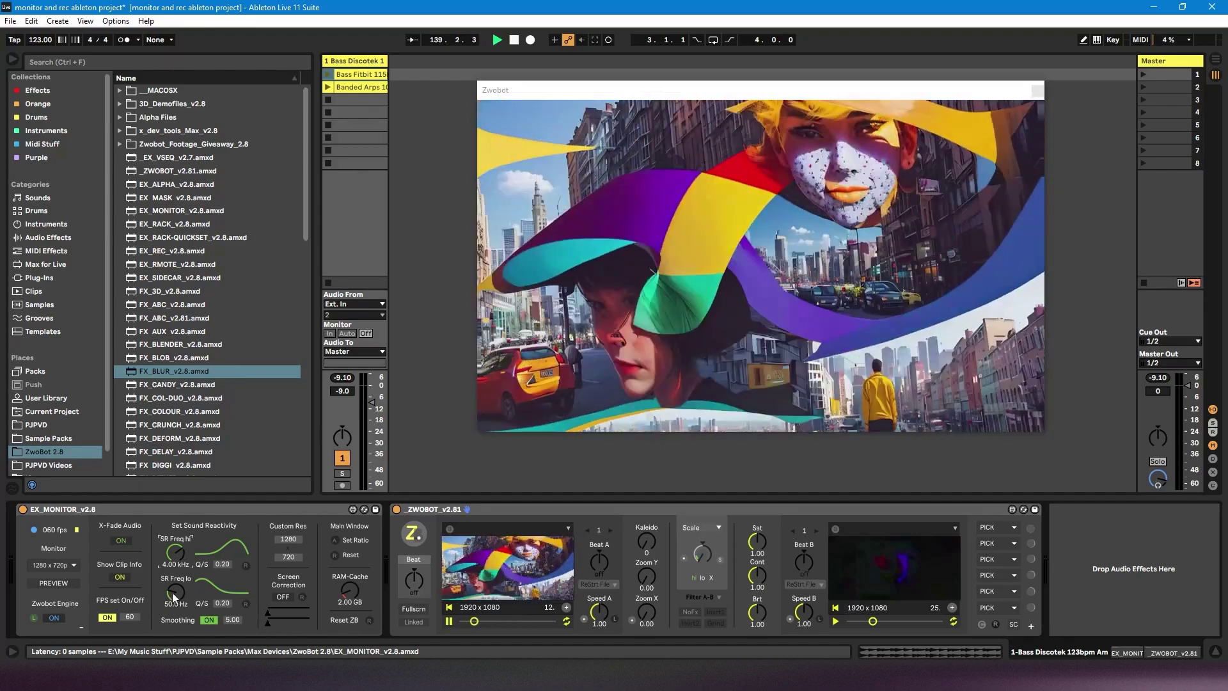
- Try SR Freq lo at 392 Hz, a high-band Q/S of 2.00, and SR Freq hi at 18.0 and 3.86 kHz with Banded Arps
{"action": "left_click_drag", "start_coordinate": [174, 593], "coordinate": [174, 585]}
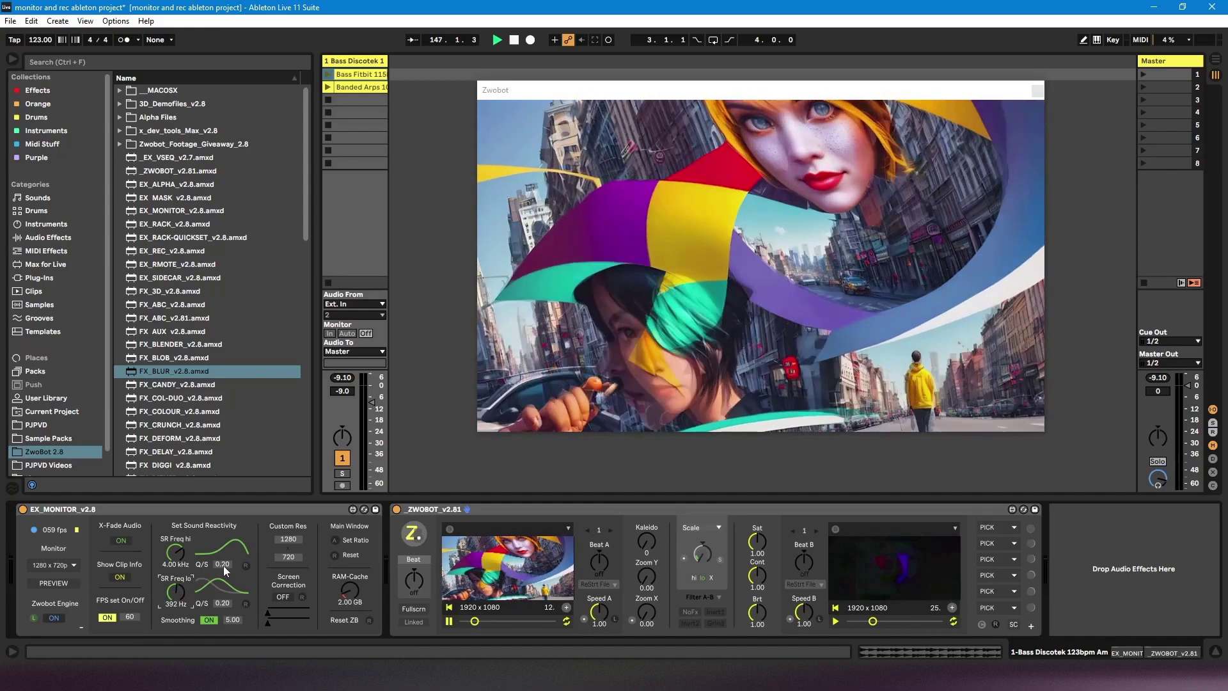
{"action": "left_click_drag", "start_coordinate": [224, 564], "coordinate": [224, 541]}
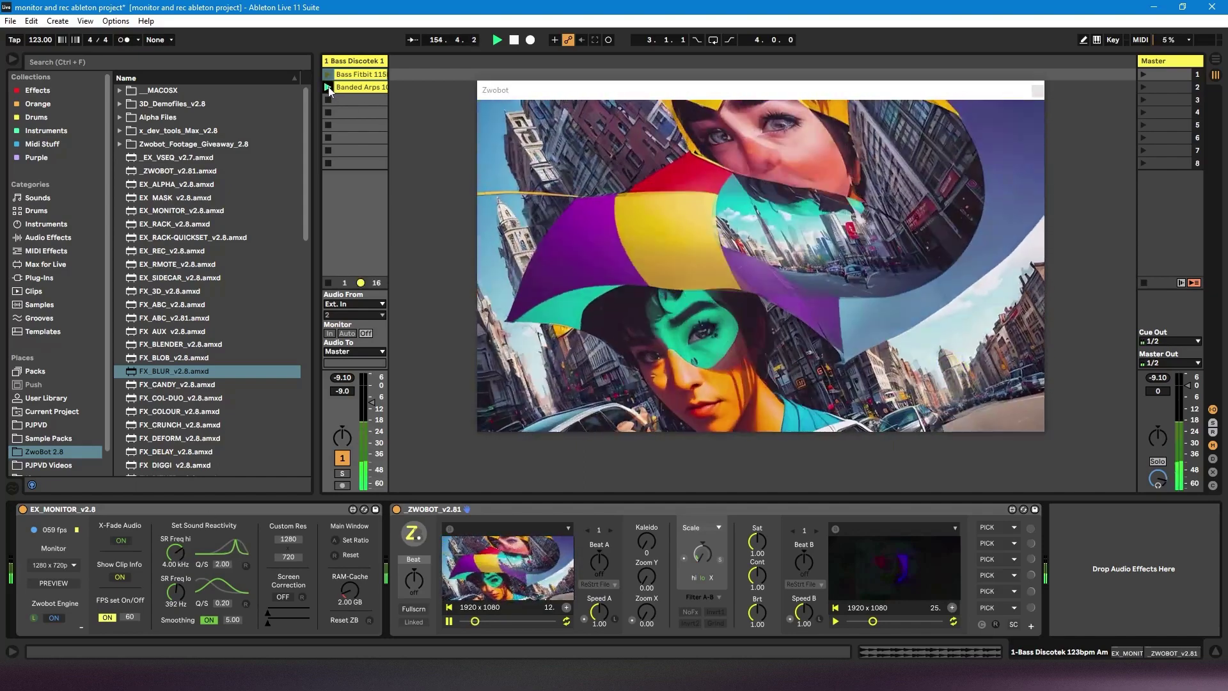
{"action": "left_click", "coordinate": [694, 579]}
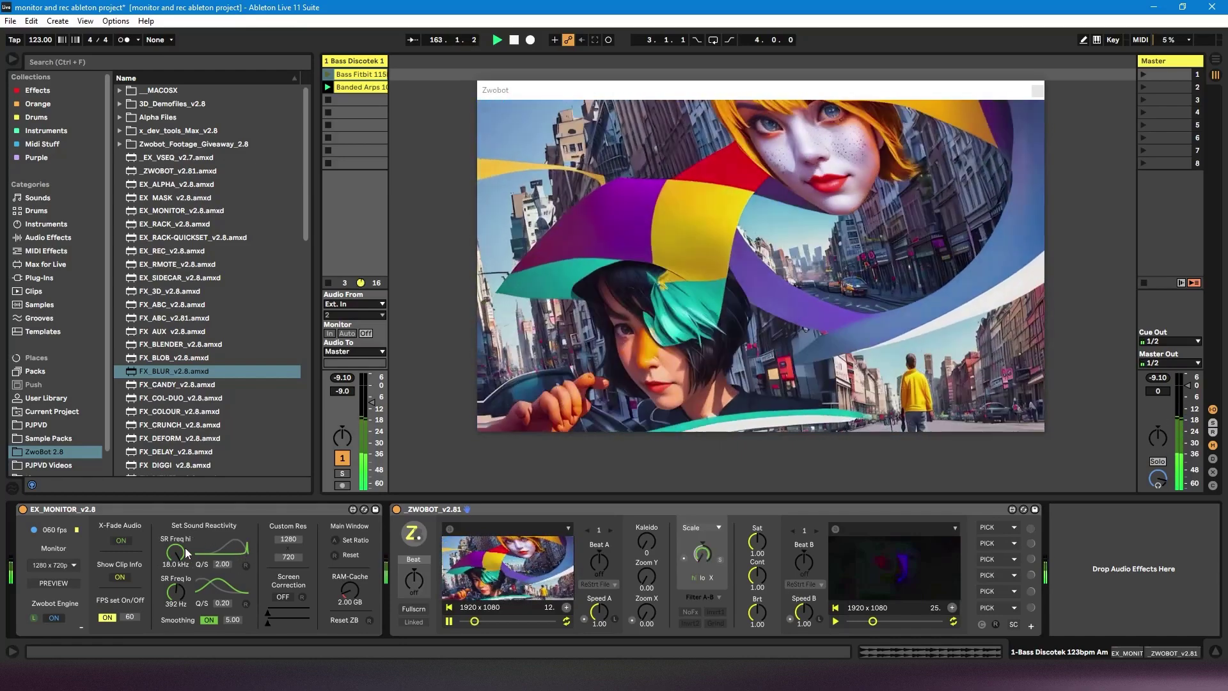
{"action": "left_click_drag", "start_coordinate": [185, 547], "coordinate": [176, 563]}
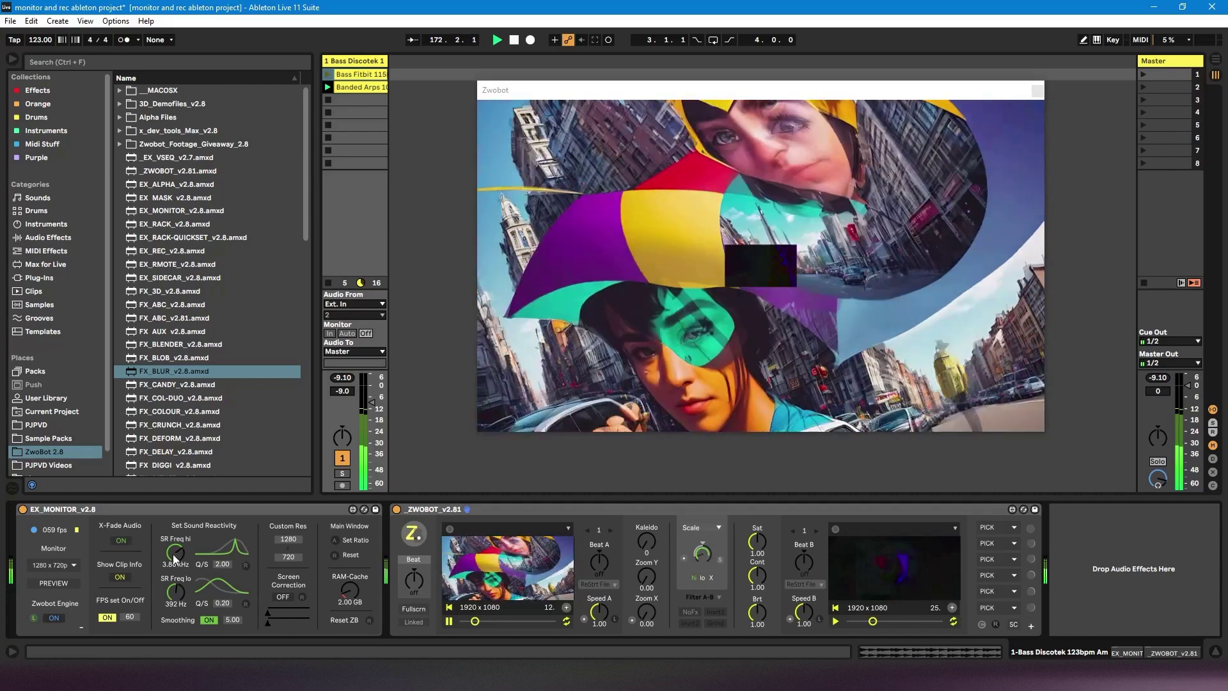
{"action": "left_click_drag", "start_coordinate": [177, 554], "coordinate": [178, 555]}
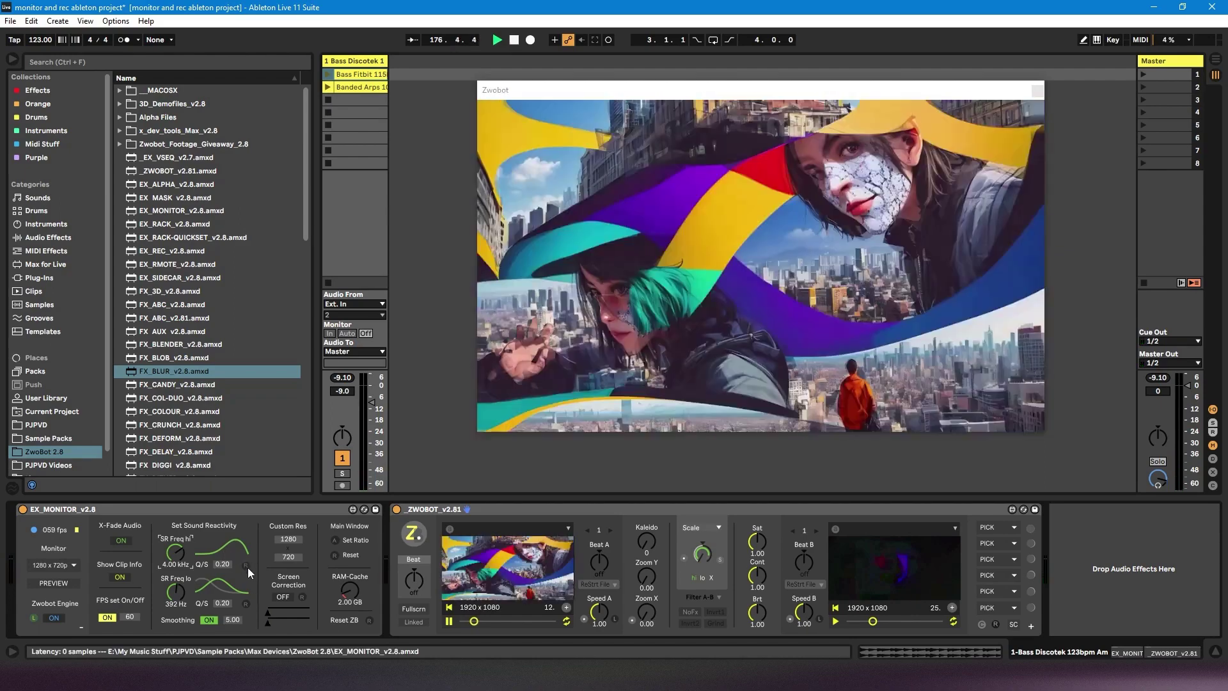
- Try a Q/S of 2.00 on both sound reactivity bands, and reset the high and low bands to their defaults
{"action": "left_click_drag", "start_coordinate": [221, 565], "coordinate": [223, 551]}
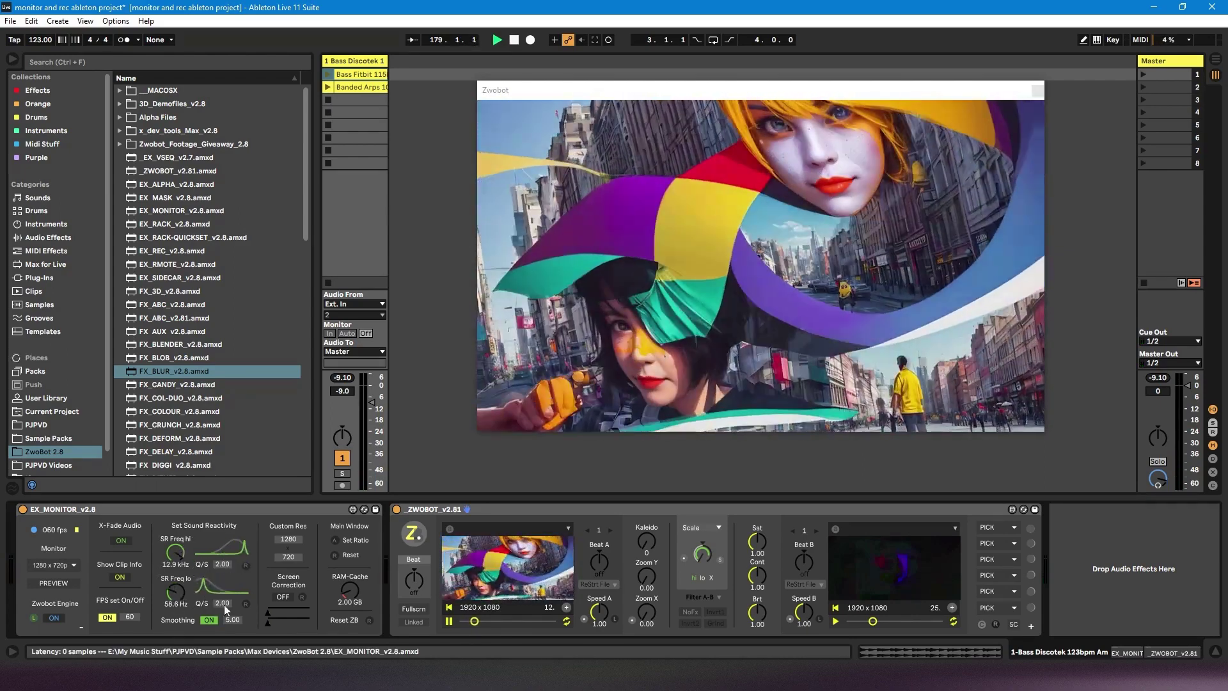
{"action": "left_click", "coordinate": [246, 565]}
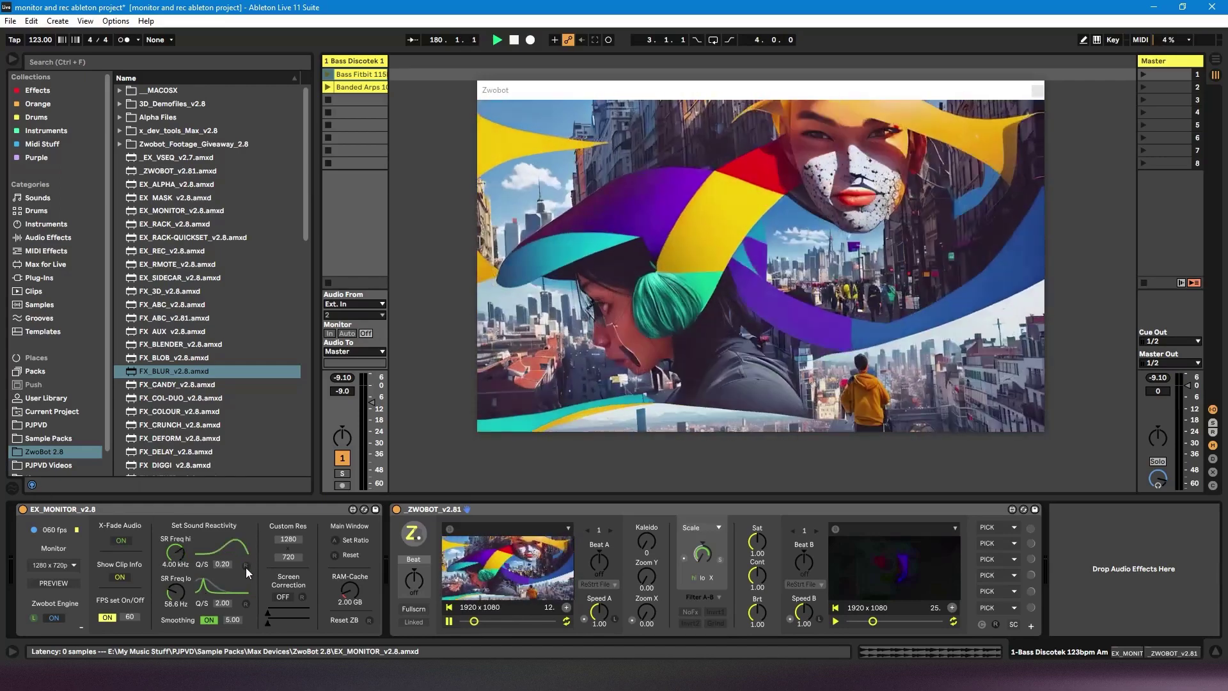
{"action": "left_click", "coordinate": [246, 604]}
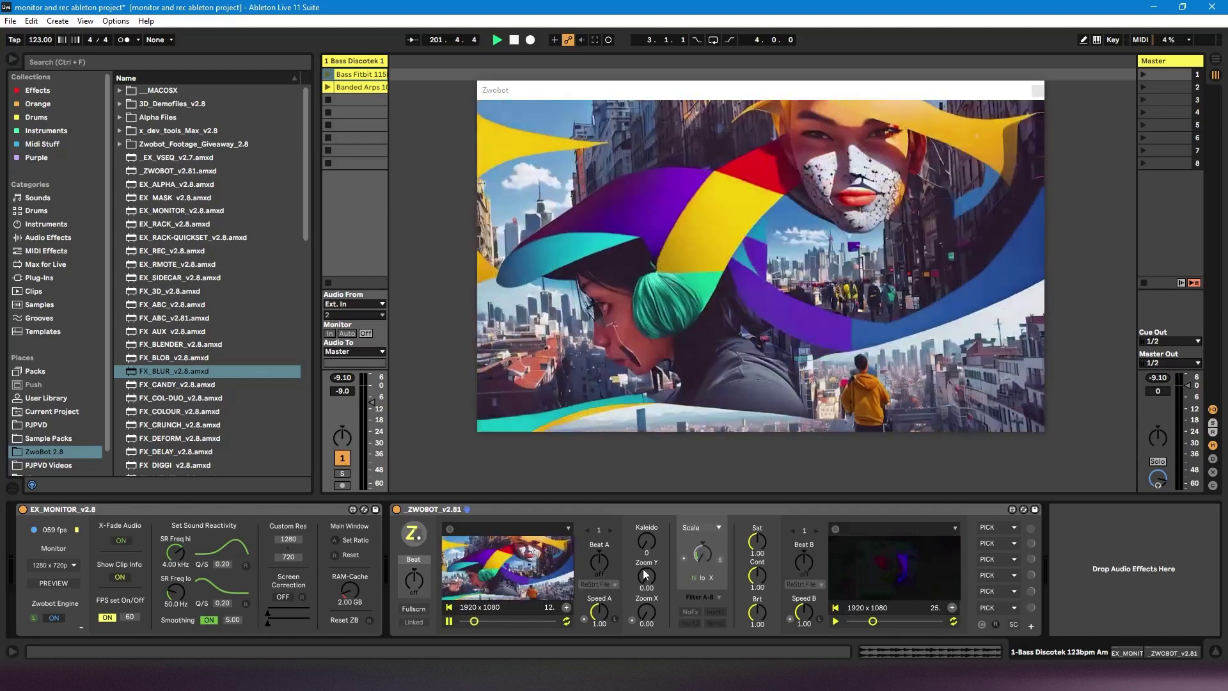
- Launch the Banded Arps clip and compare the Scale reaction with Smoothing off and on, fine-tuning the Scale amount
{"action": "left_click", "coordinate": [328, 88]}
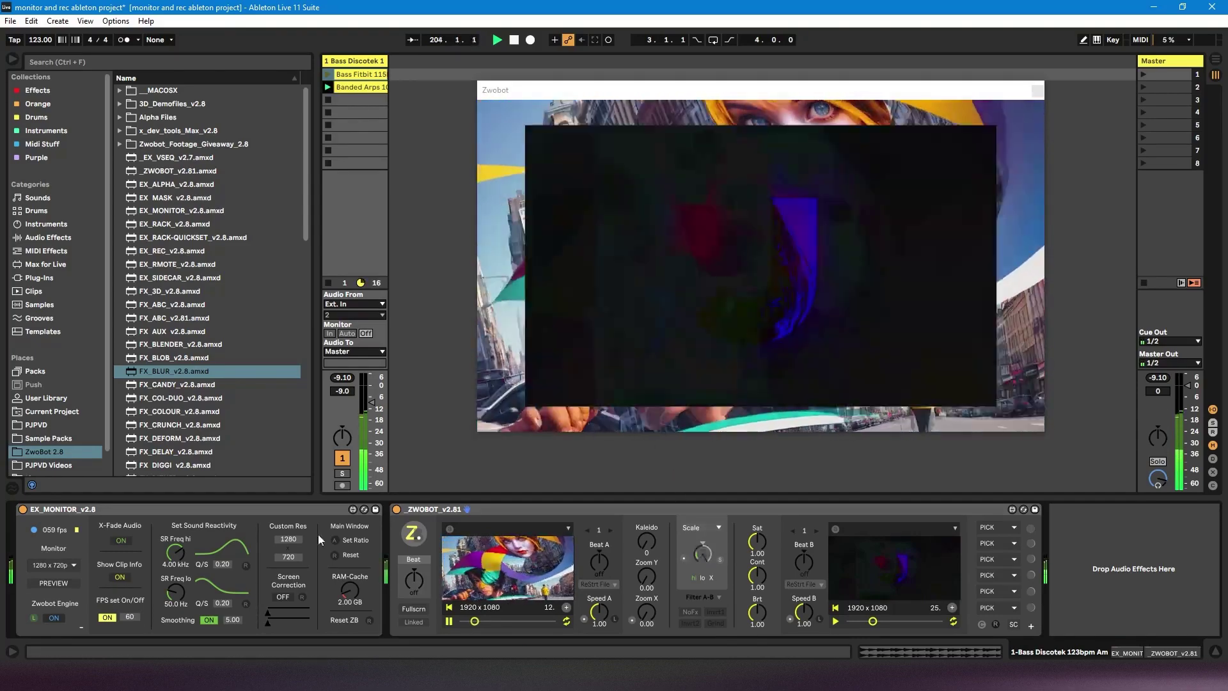
{"action": "left_click", "coordinate": [210, 619]}
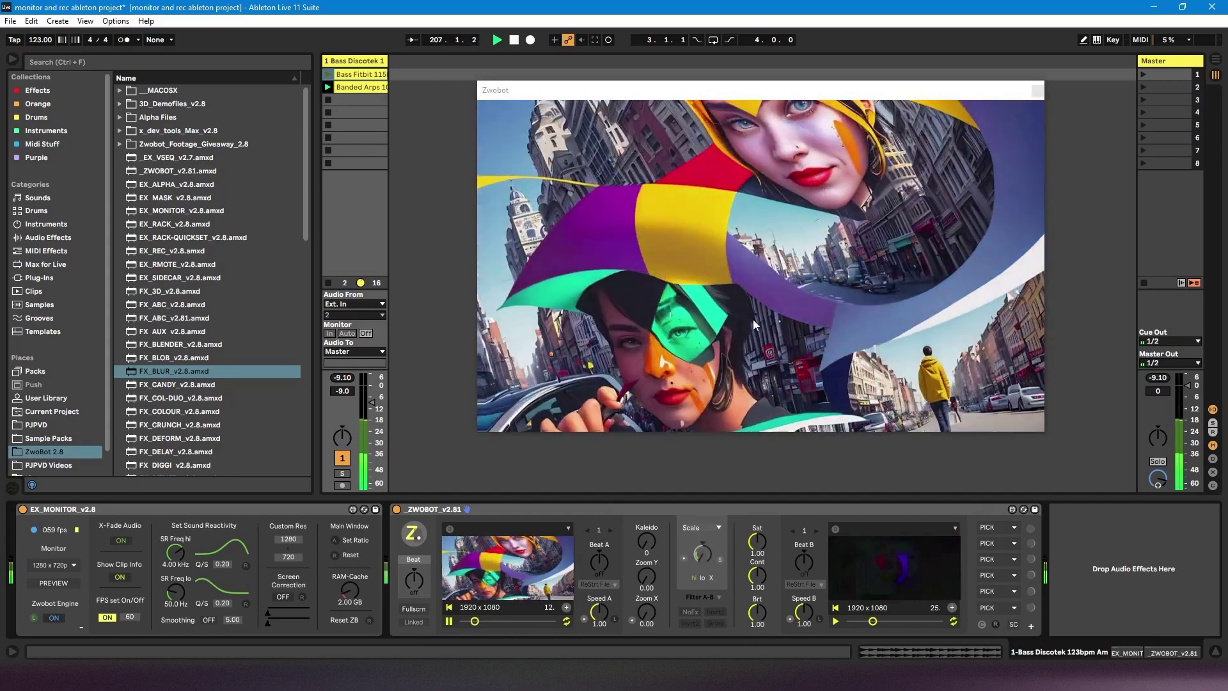
{"action": "left_click", "coordinate": [209, 621]}
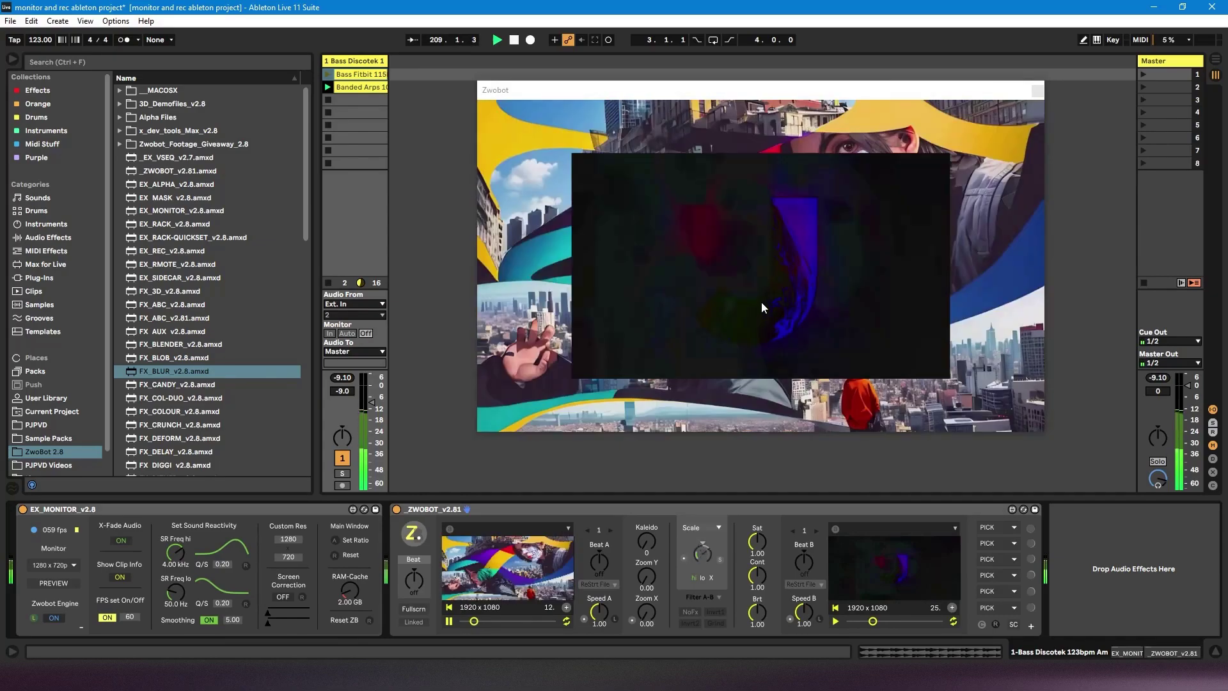
{"action": "mouse_move", "coordinate": [704, 559]}
{"action": "left_mouse_down"}
{"action": "mouse_move", "coordinate": [716, 547]}
{"action": "mouse_move", "coordinate": [700, 556]}
{"action": "left_mouse_up"}
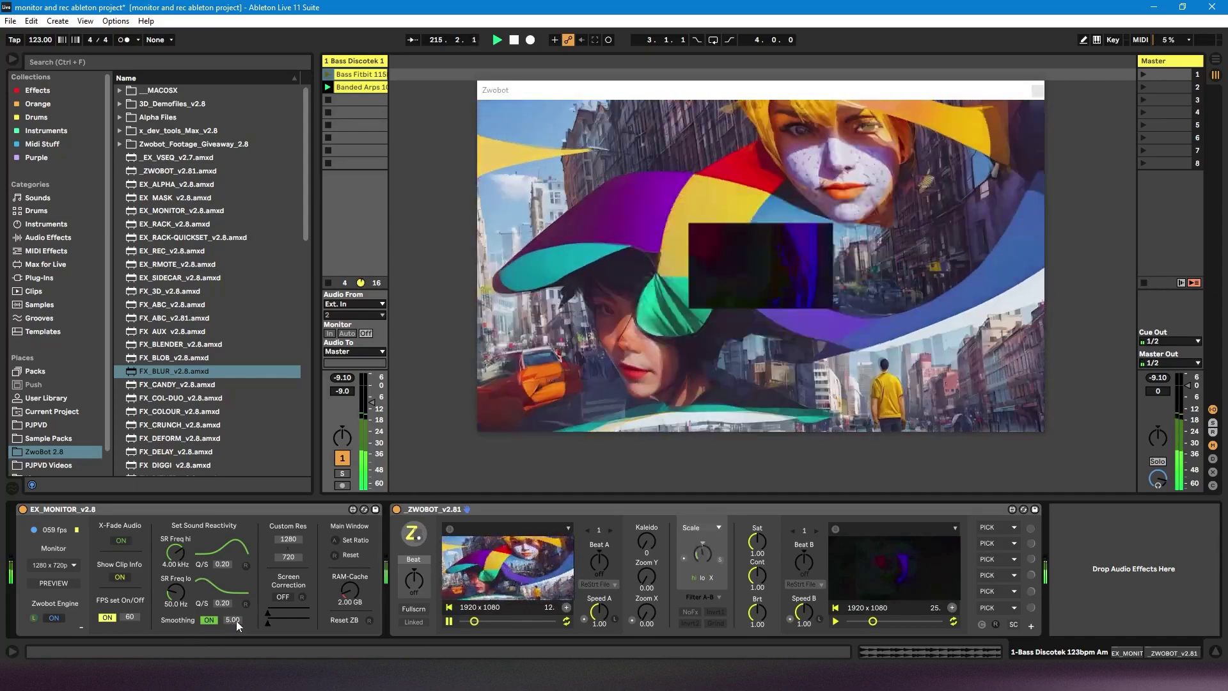
- Raise the Smoothing amount to 10.00, lower it to 0.00, and toggle Smoothing to compare
{"action": "left_click_drag", "start_coordinate": [236, 621], "coordinate": [236, 608]}
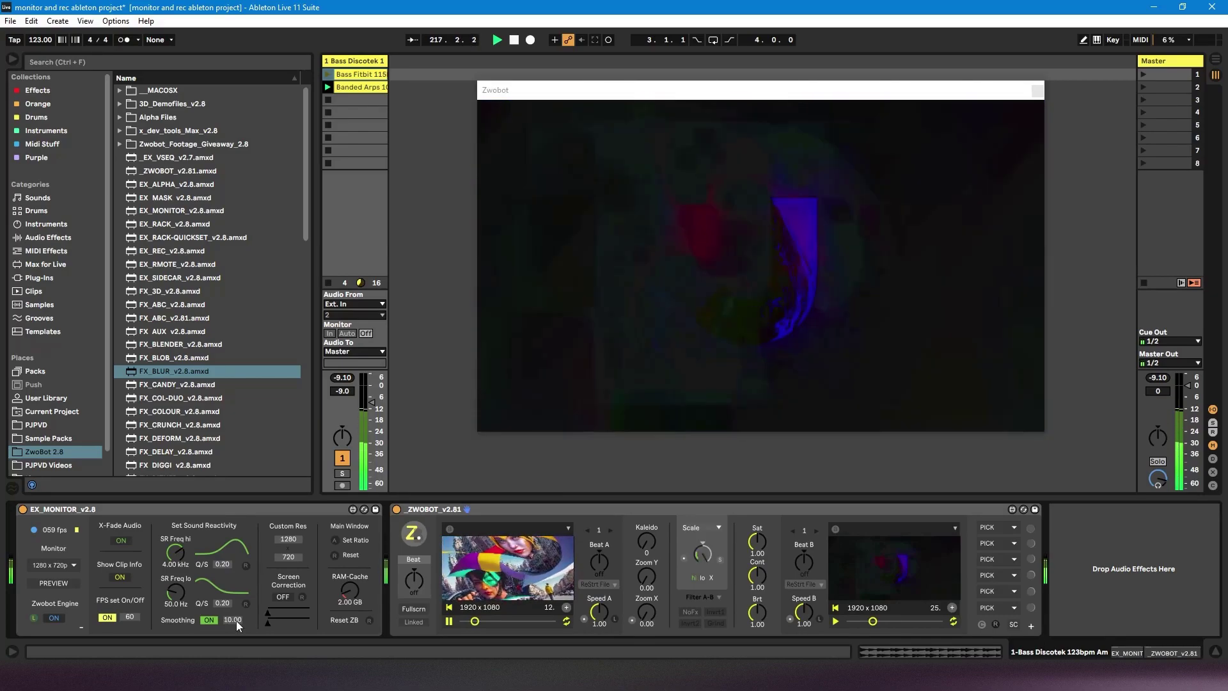
{"action": "left_click_drag", "start_coordinate": [236, 620], "coordinate": [236, 646]}
{"action": "left_click", "coordinate": [207, 619]}
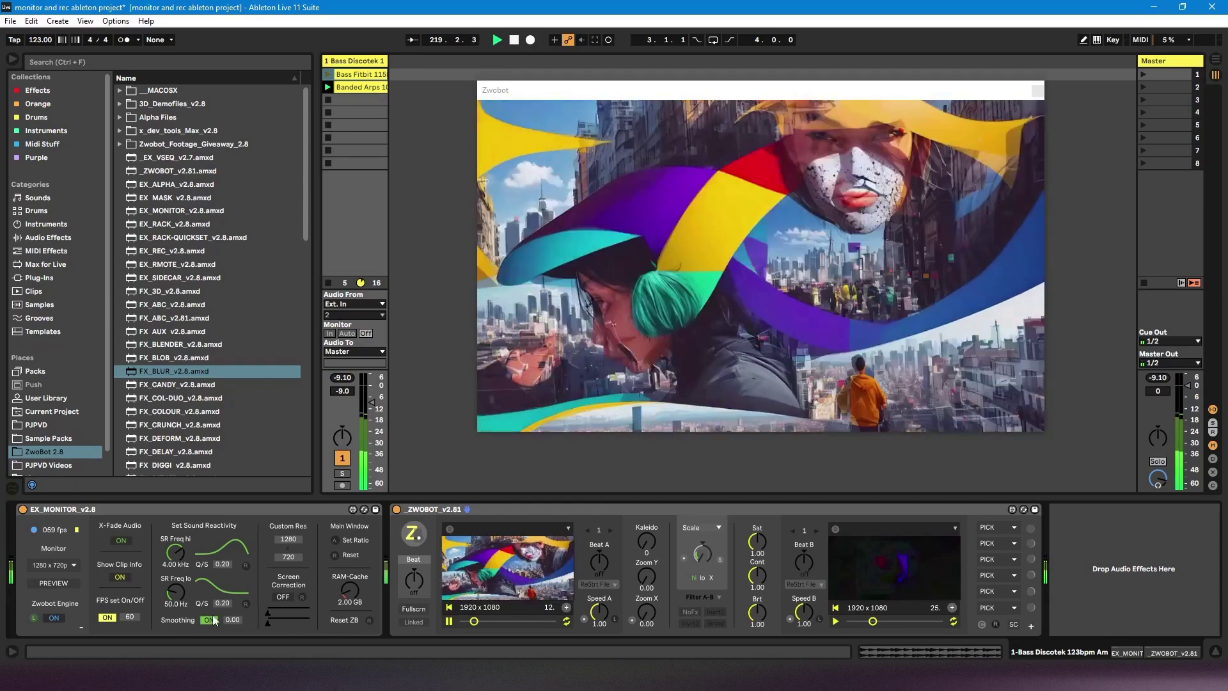
- Set the Smoothing amount to 5.00 with Smoothing on, and stop and relaunch the Banded Arps clip to test it
{"action": "left_click", "coordinate": [207, 619]}
{"action": "left_click_drag", "start_coordinate": [234, 621], "coordinate": [234, 605]}
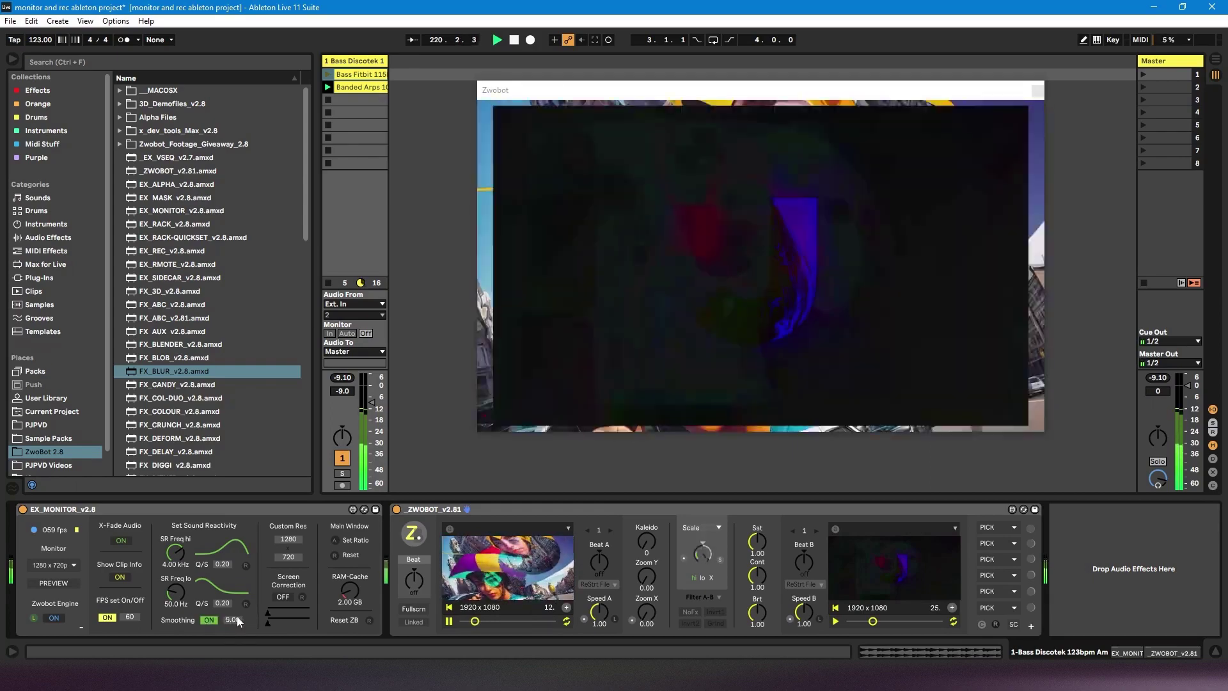
{"action": "left_click", "coordinate": [328, 99]}
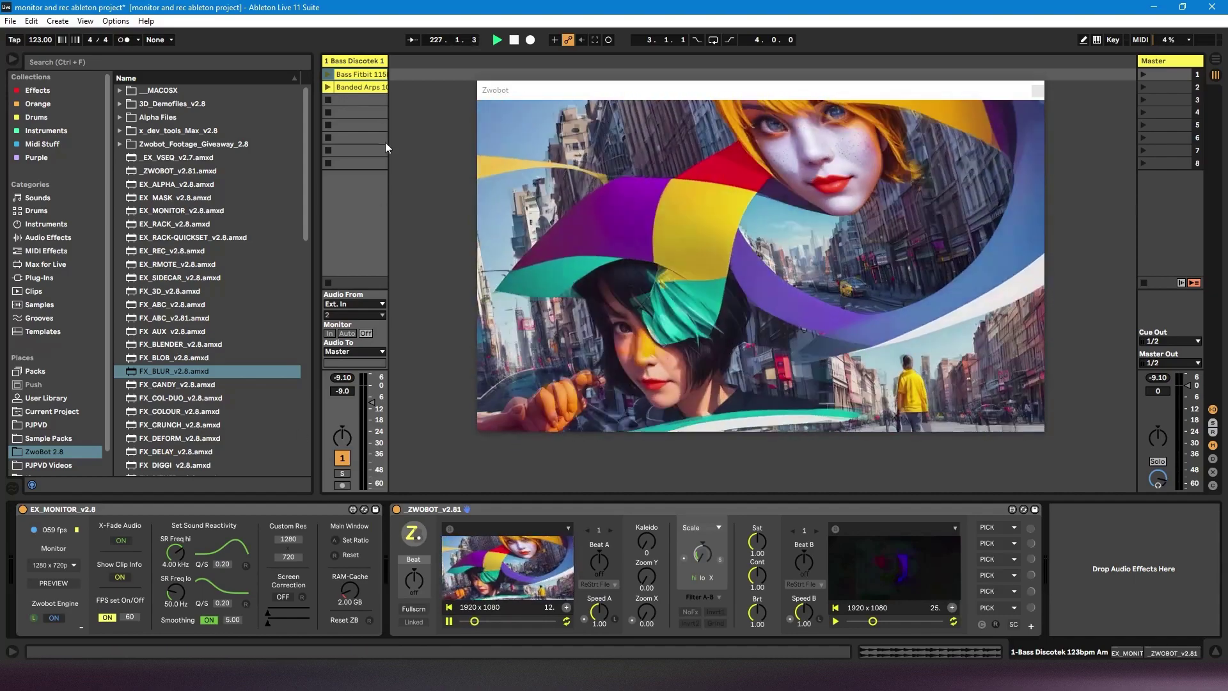
{"action": "left_click", "coordinate": [328, 87]}
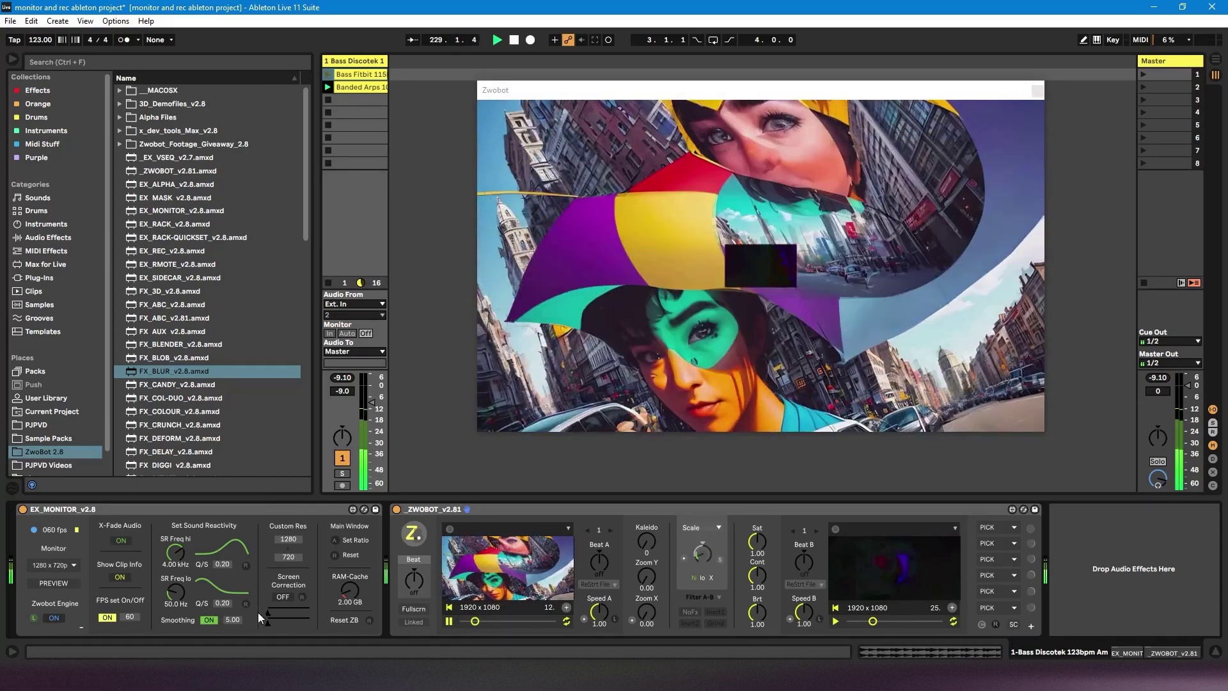
- Switch Smoothing off and back on to compare the Scale reaction while Banded Arps plays
{"action": "left_click", "coordinate": [209, 620]}
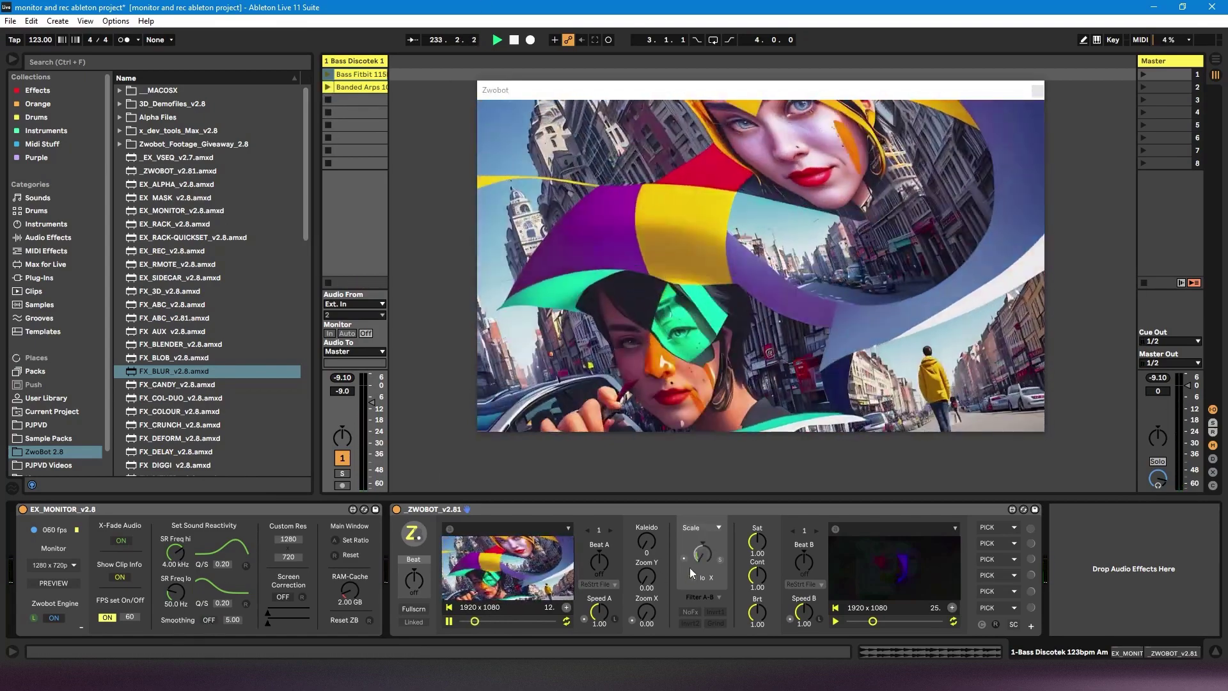
{"action": "left_click", "coordinate": [701, 549]}
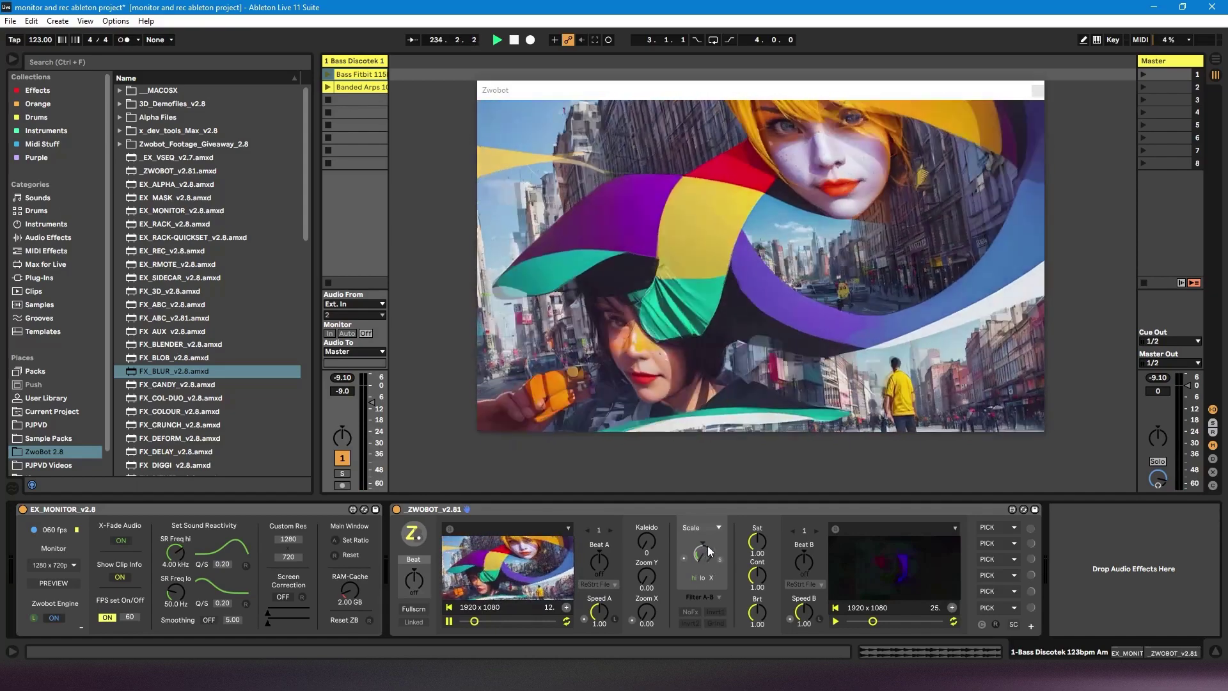
{"action": "left_click", "coordinate": [203, 386]}
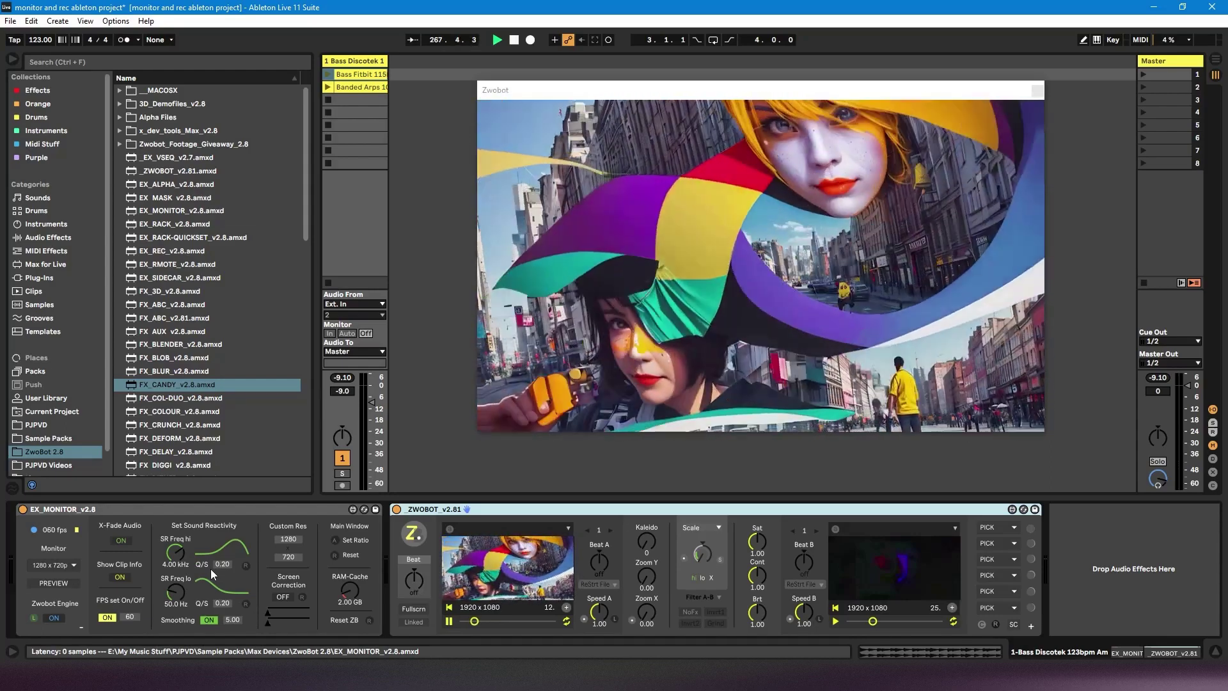
{"action": "key", "text": "Up"}
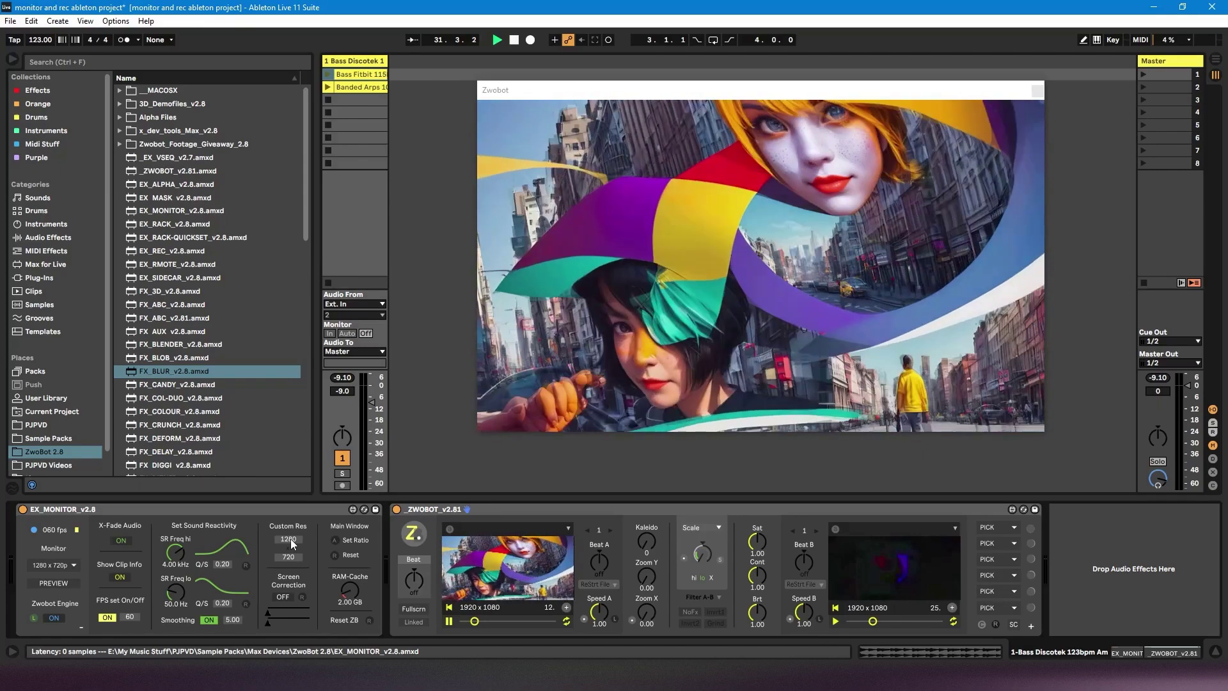
- Set the EX_MONITOR resolution to 1920 x 1080p and review the other resolution presets
{"action": "left_click", "coordinate": [71, 564]}
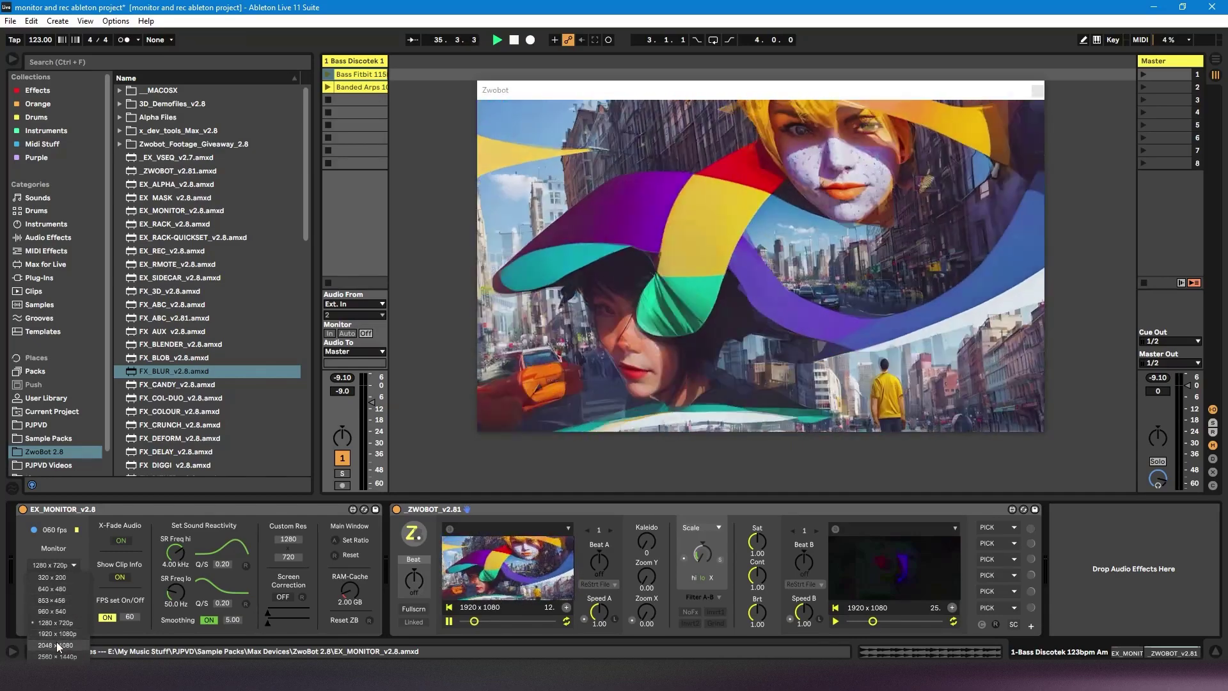
{"action": "left_click", "coordinate": [55, 632]}
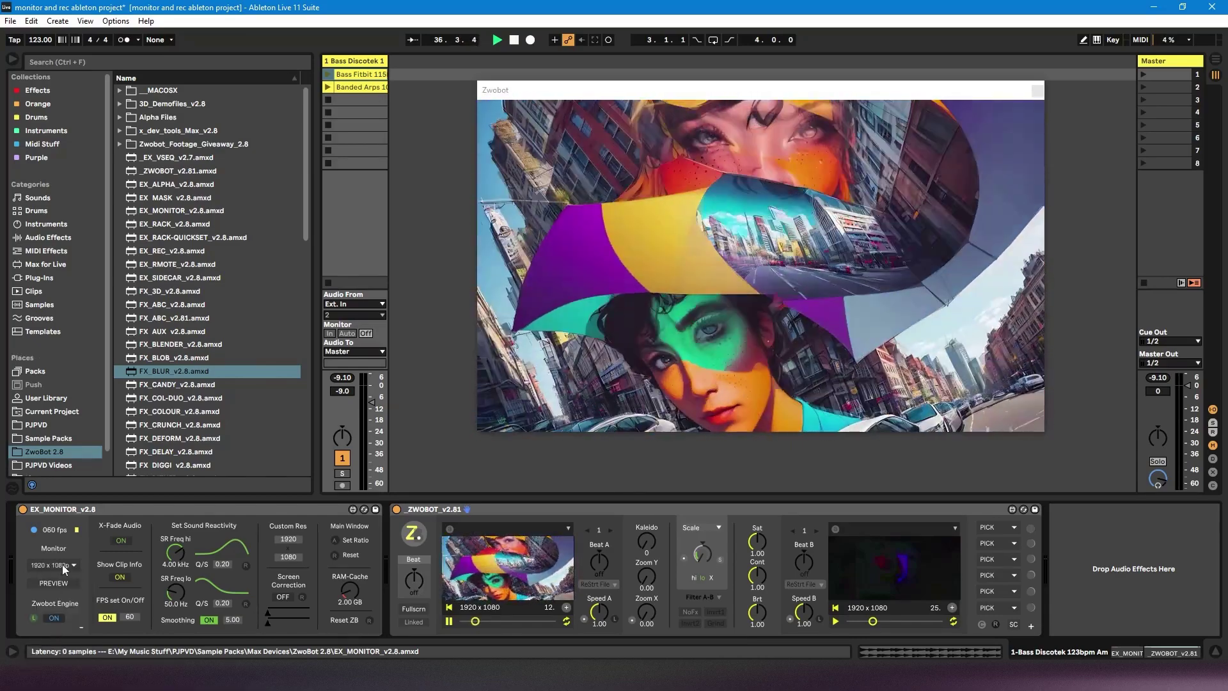
{"action": "left_click", "coordinate": [67, 566]}
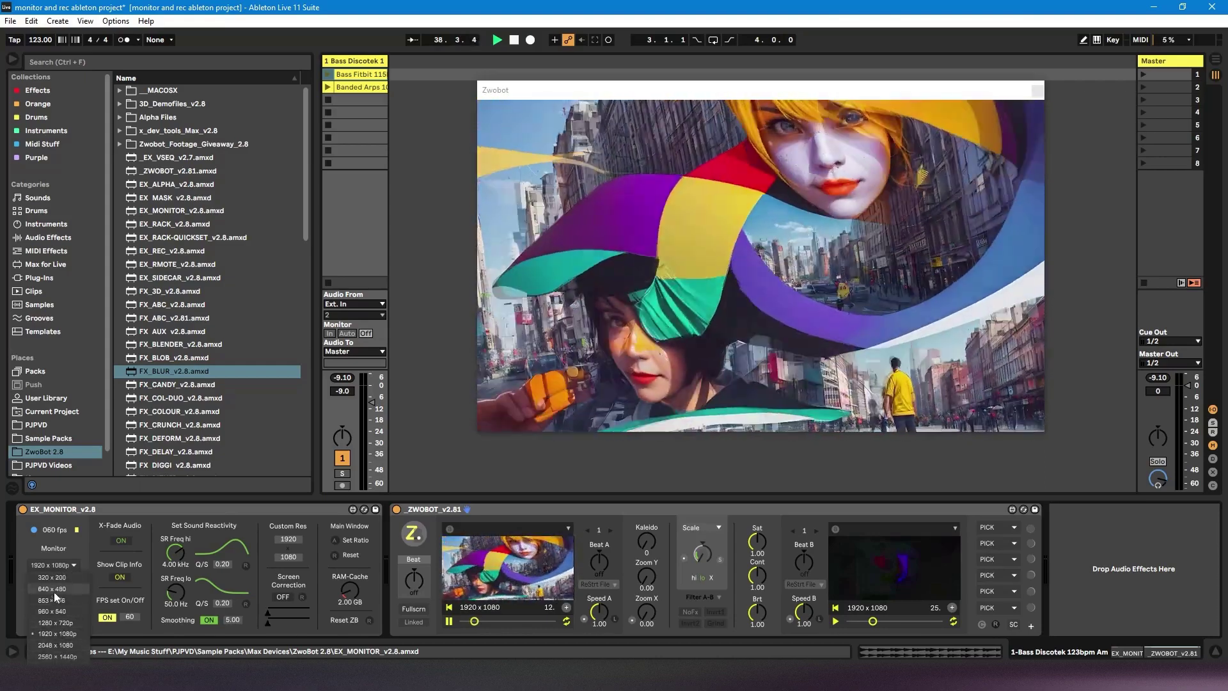
- Try a custom monitor resolution of 209 by 1055 and apply its ratio to the main window
{"action": "left_click", "coordinate": [286, 539]}
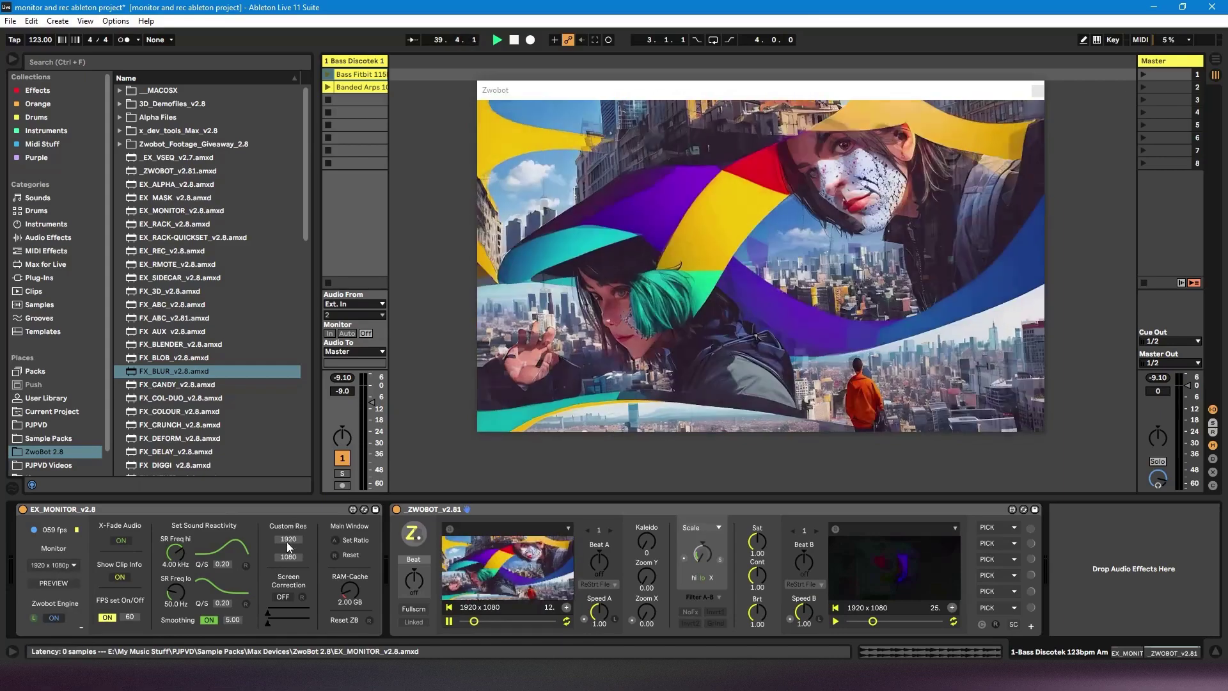
{"action": "type", "text": "1409"}
{"action": "key", "text": "Return"}
{"action": "mouse_move", "coordinate": [288, 540]}
{"action": "left_mouse_down"}
{"action": "mouse_move", "coordinate": [288, 582]}
{"action": "mouse_move", "coordinate": [288, 522]}
{"action": "mouse_move", "coordinate": [288, 576]}
{"action": "mouse_move", "coordinate": [288, 537]}
{"action": "mouse_move", "coordinate": [296, 546]}
{"action": "left_mouse_up"}
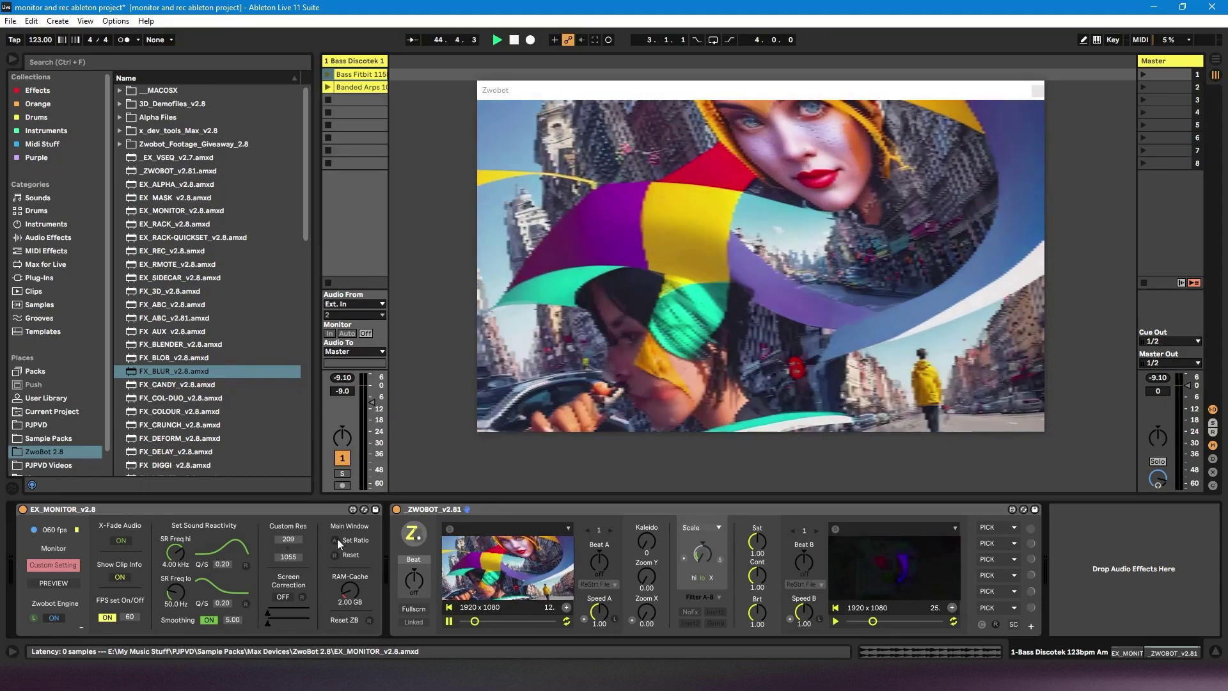
{"action": "left_click", "coordinate": [336, 540]}
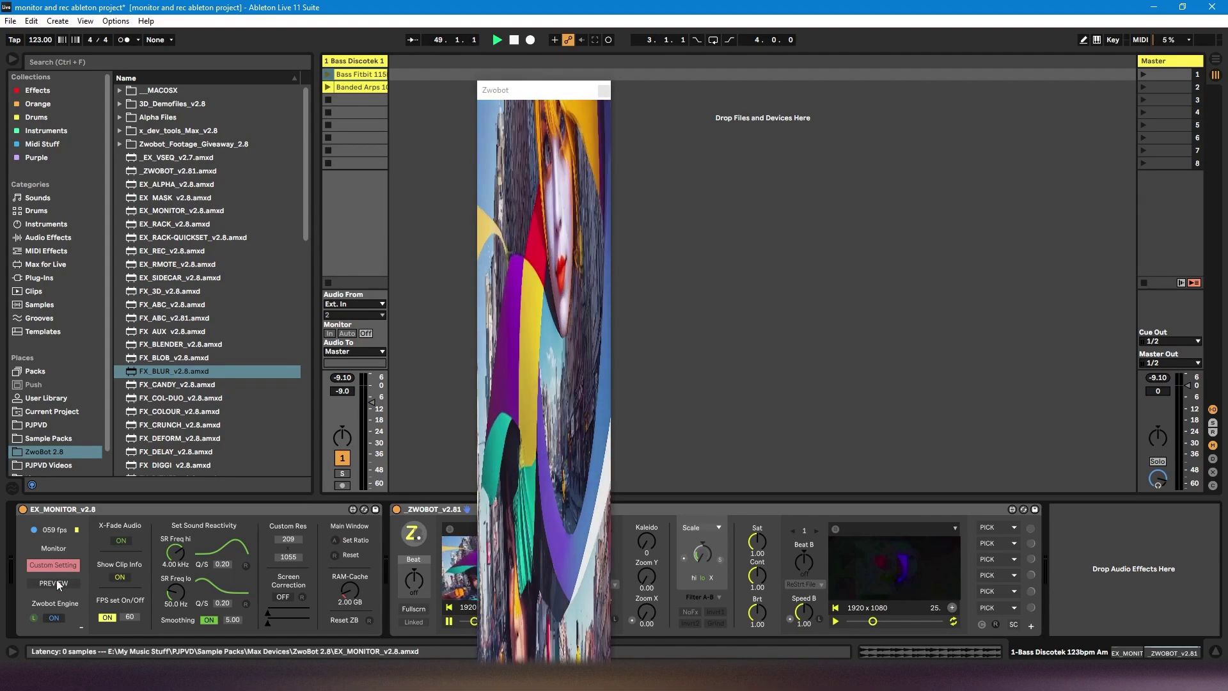
- Set the monitor resolution to the 1280 x 720p preset and fit the main window to that ratio
{"action": "left_click", "coordinate": [69, 567]}
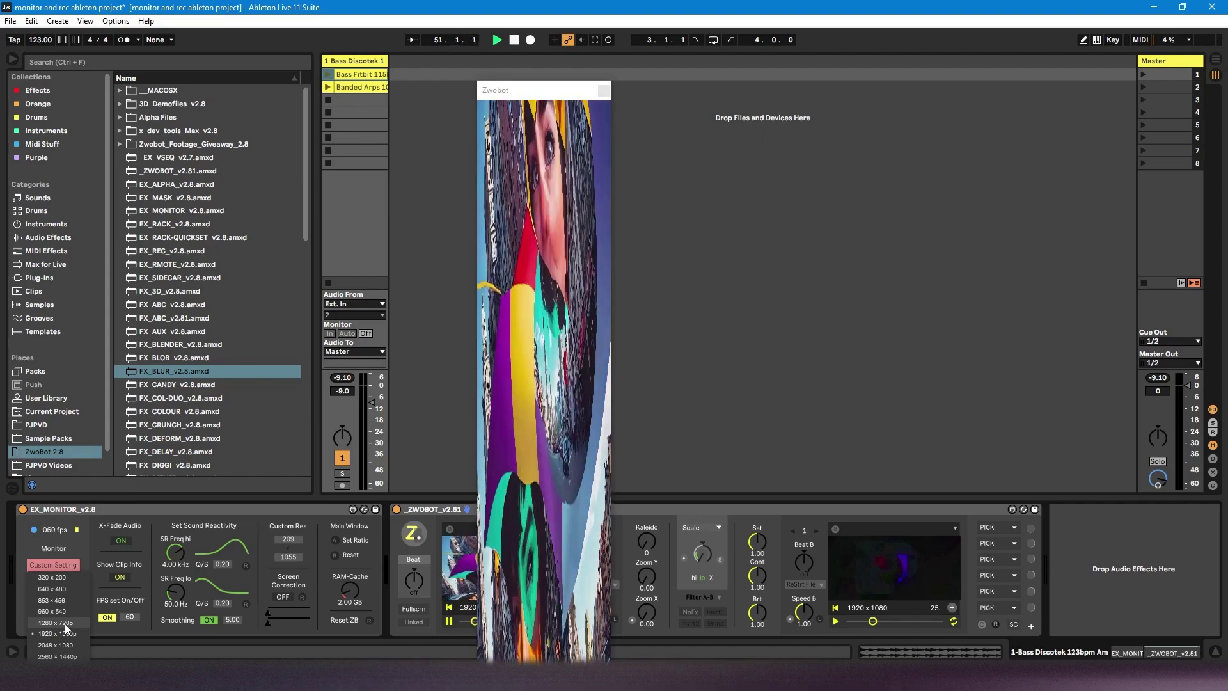
{"action": "left_click", "coordinate": [64, 622]}
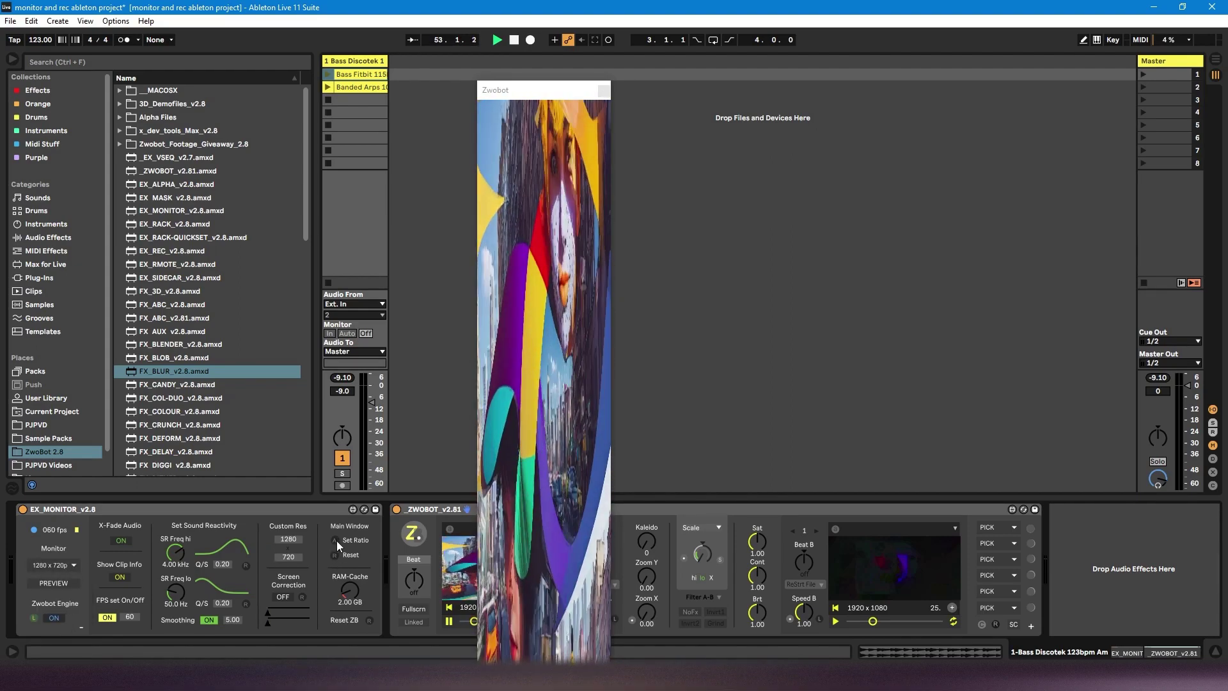
{"action": "left_click", "coordinate": [336, 539]}
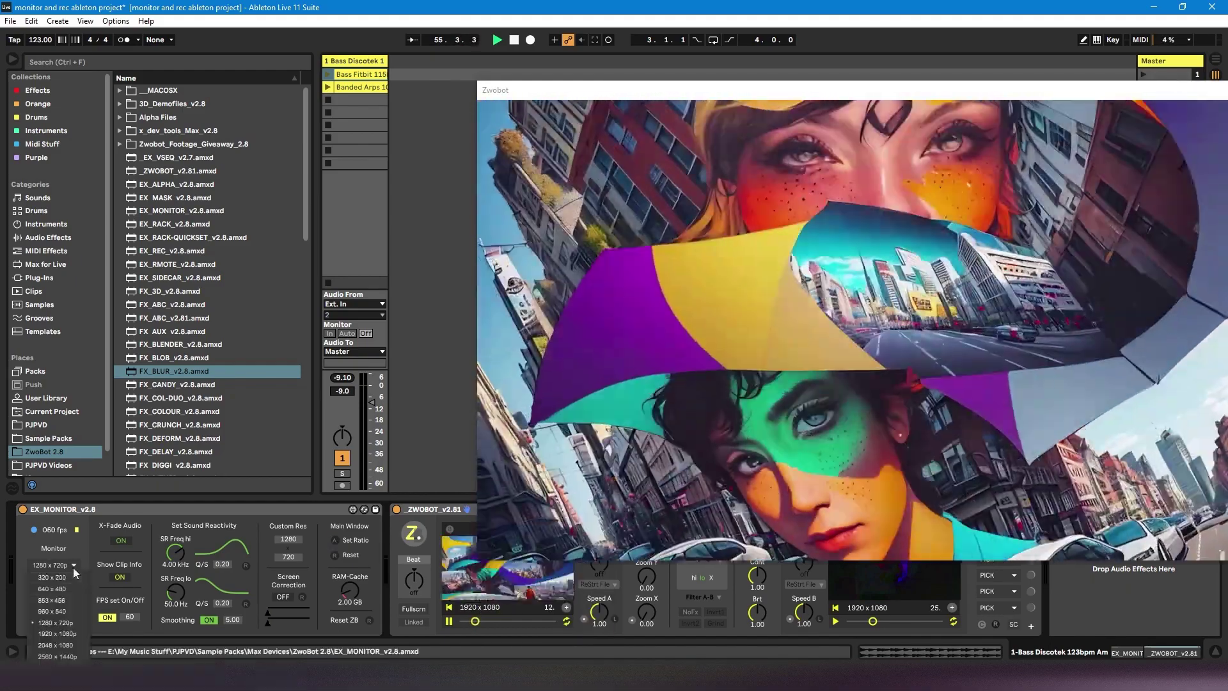
- Set the monitor resolution to 960 x 540 and apply its ratio to the main window
{"action": "left_click", "coordinate": [73, 567]}
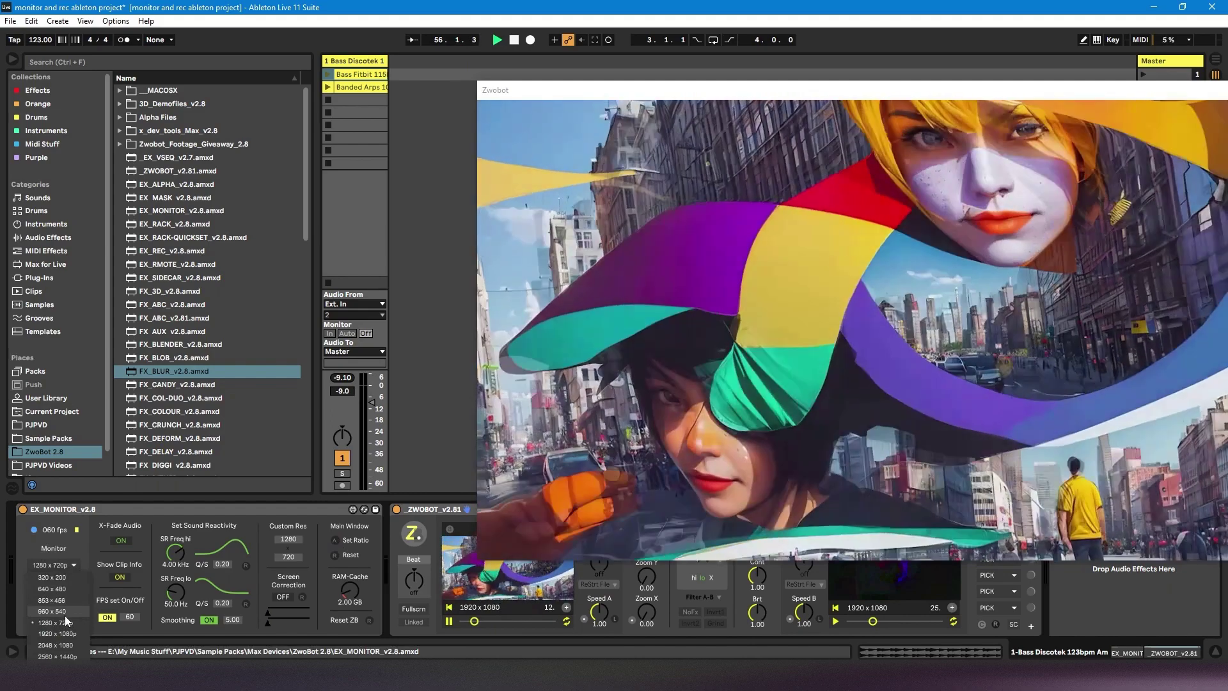
{"action": "left_click", "coordinate": [64, 613]}
{"action": "left_click", "coordinate": [334, 538]}
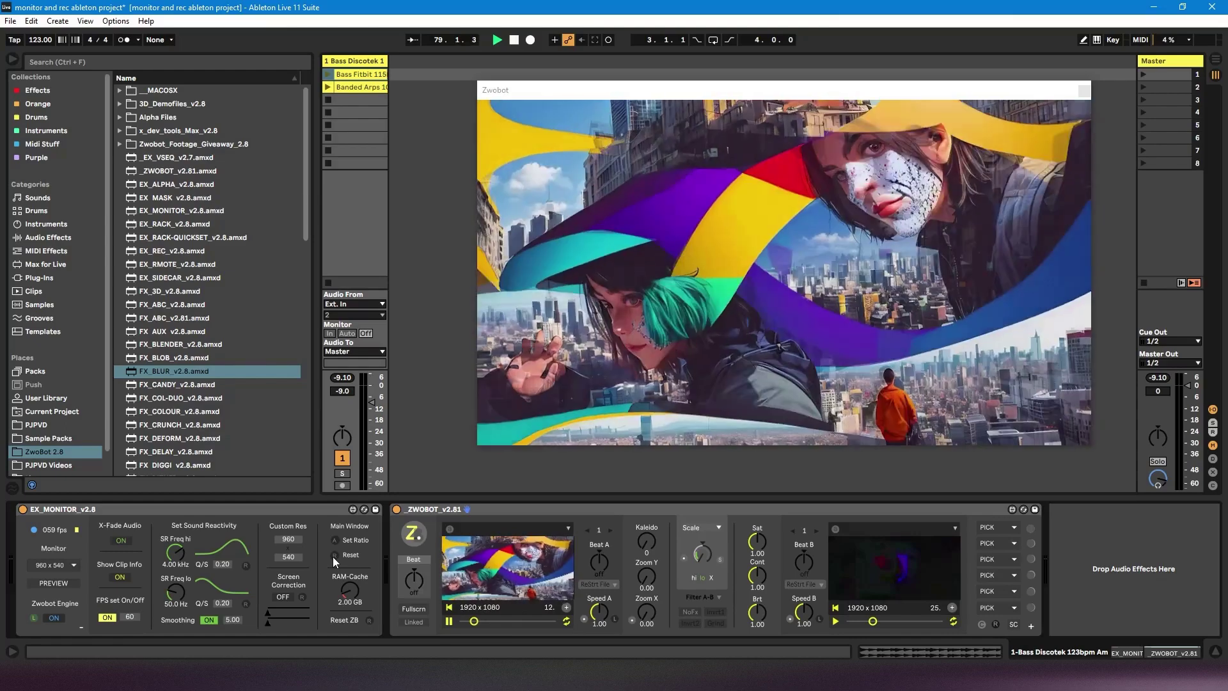
- Reset the main window, reapply the set ratio, and move the Zwobot window over the empty session area
{"action": "left_click", "coordinate": [332, 557]}
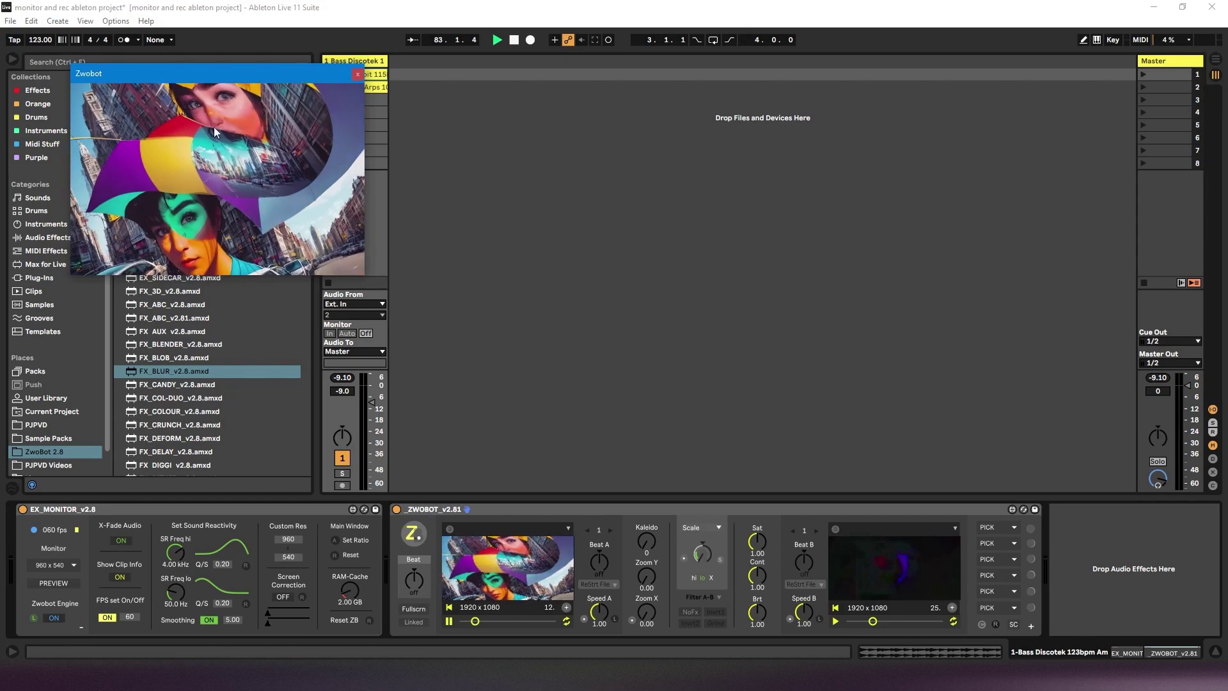
{"action": "left_click", "coordinate": [332, 539]}
{"action": "left_click_drag", "start_coordinate": [241, 72], "coordinate": [617, 109]}
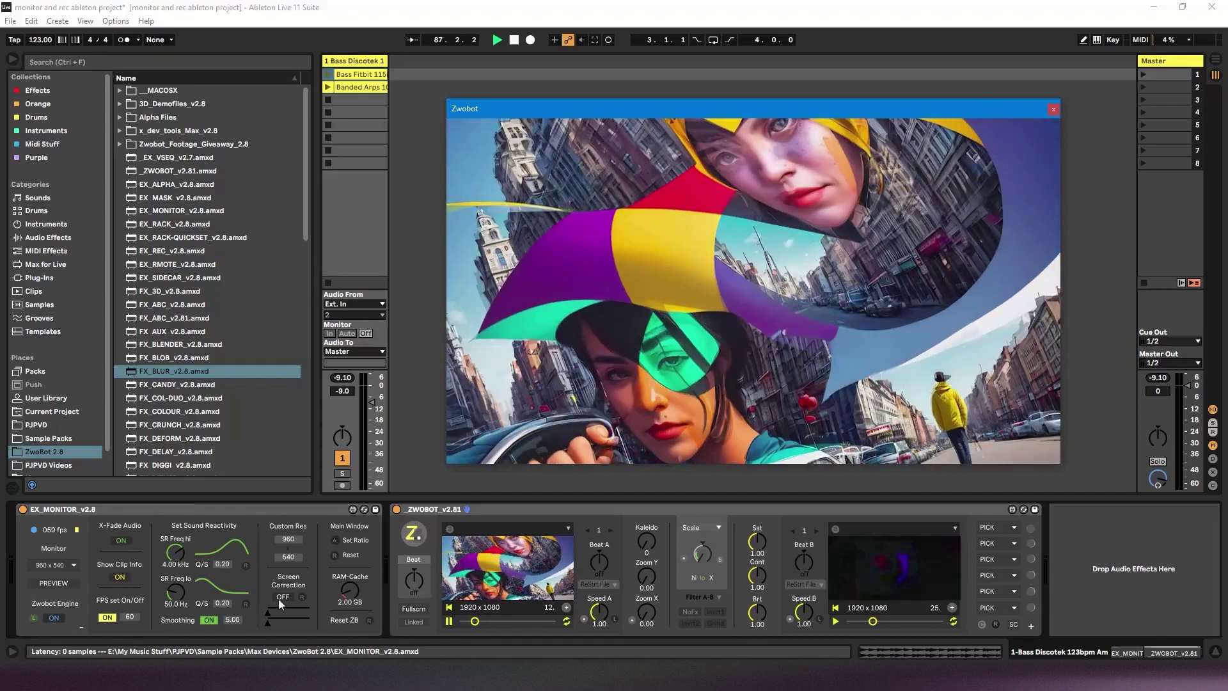
- Turn on Screen Correction, shrink the picture's height and width with its two sliders, and reset the correction
{"action": "left_click", "coordinate": [284, 596]}
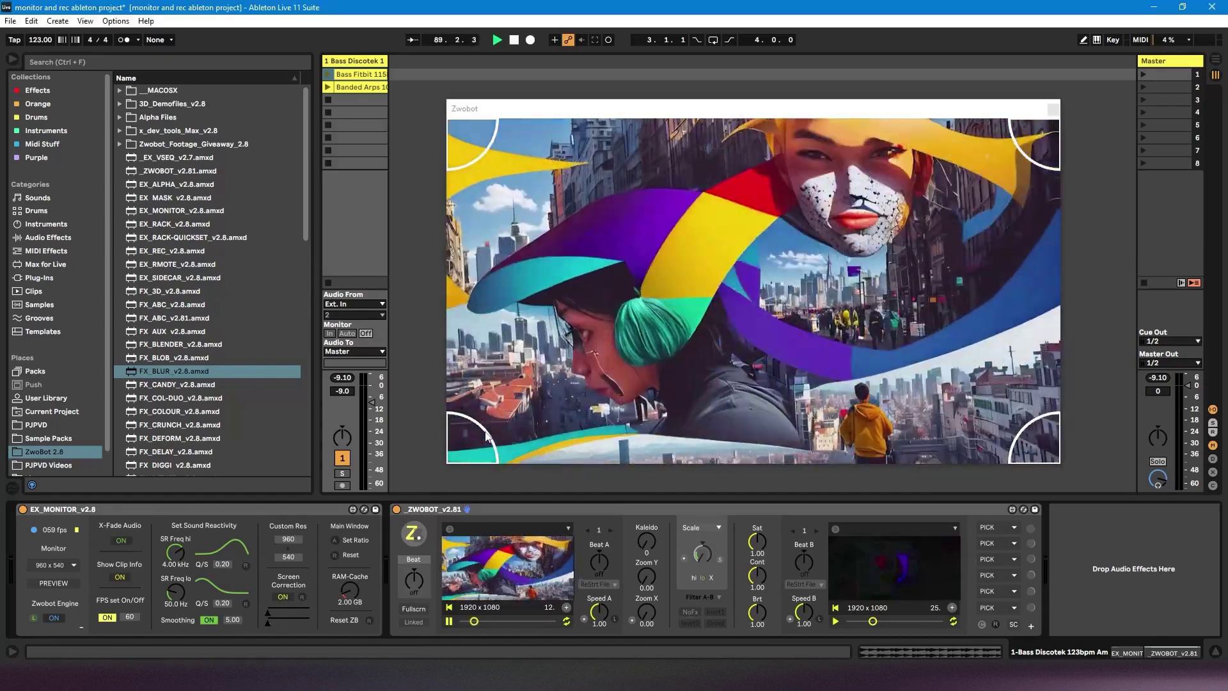
{"action": "left_click_drag", "start_coordinate": [267, 613], "coordinate": [279, 622]}
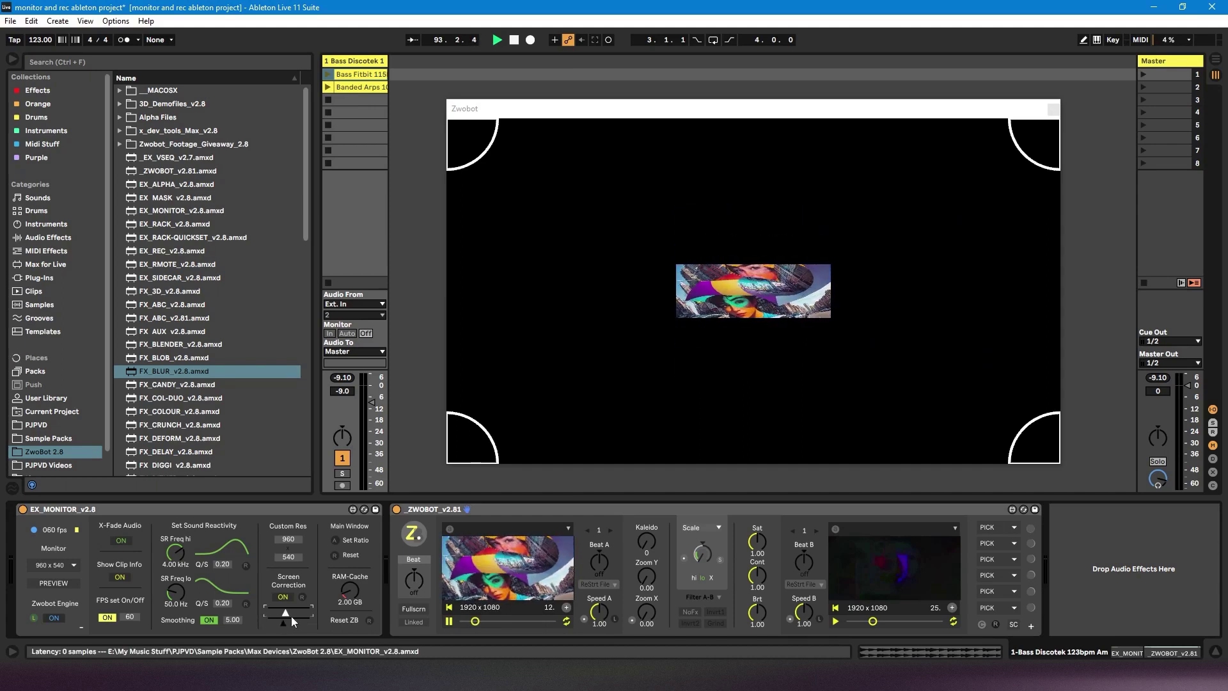
{"action": "left_click_drag", "start_coordinate": [291, 620], "coordinate": [299, 620]}
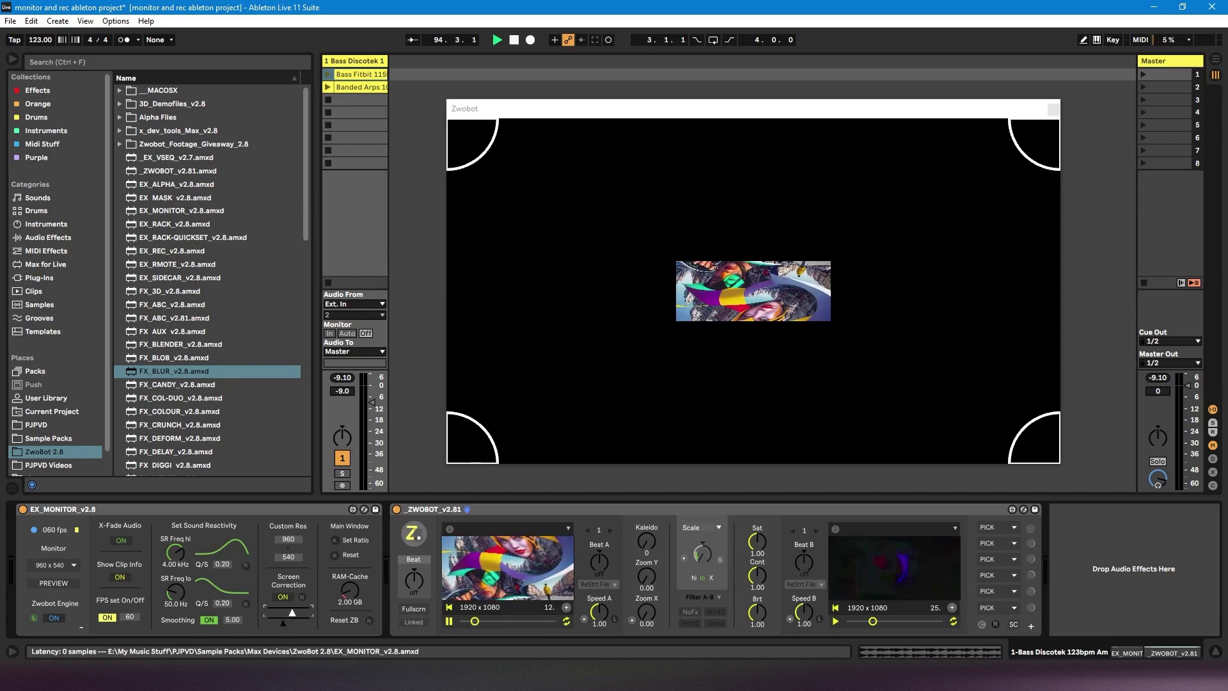
{"action": "left_click", "coordinate": [301, 596]}
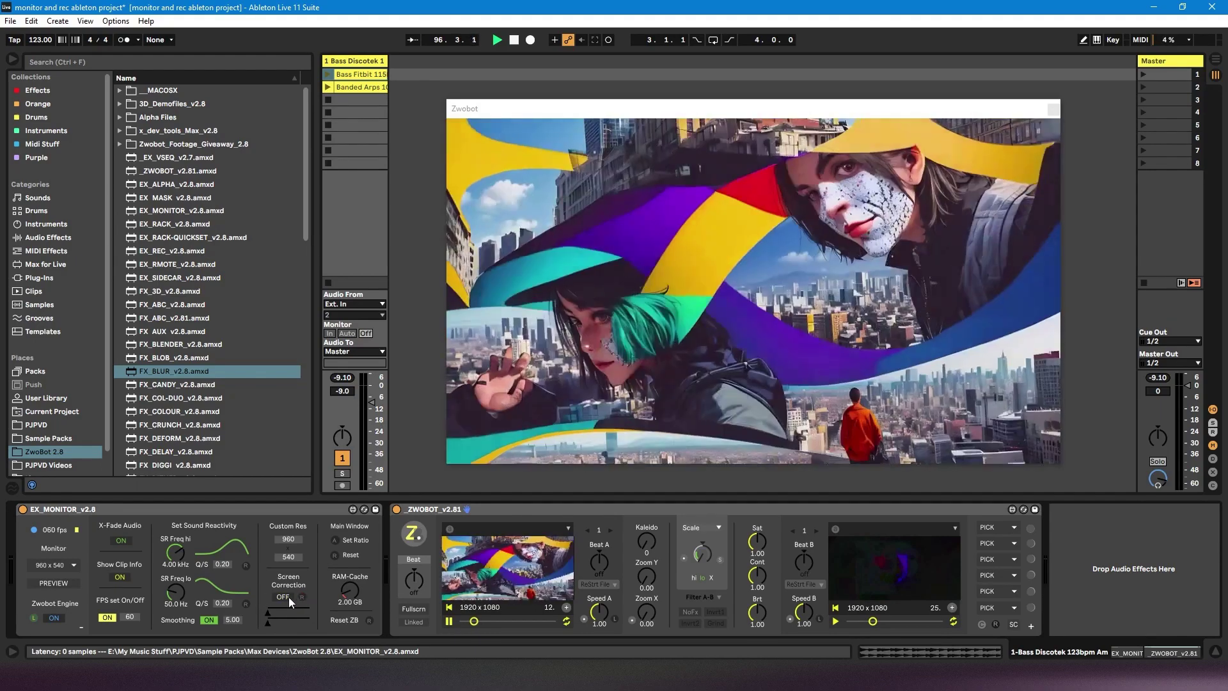
- Turn Screen Correction on again, warp the picture by pulling its four corner handles inward, and reset the correction
{"action": "left_click", "coordinate": [476, 192]}
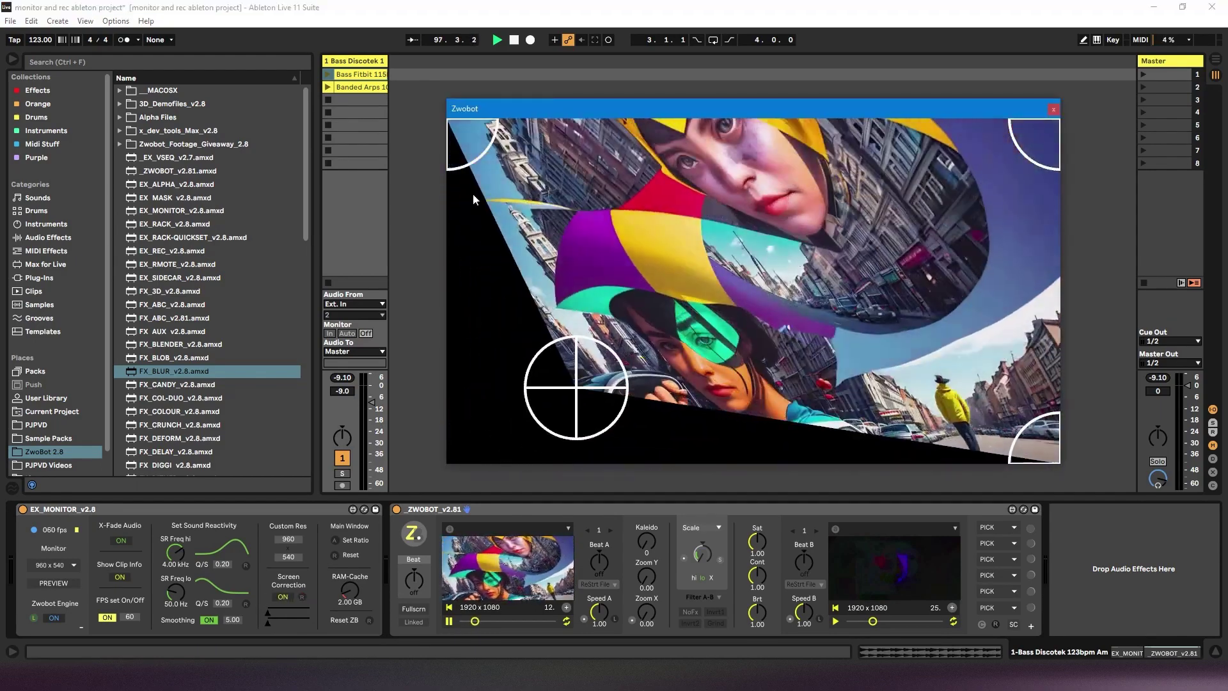
{"action": "left_click_drag", "start_coordinate": [481, 151], "coordinate": [584, 240]}
{"action": "left_click_drag", "start_coordinate": [1036, 457], "coordinate": [828, 371]}
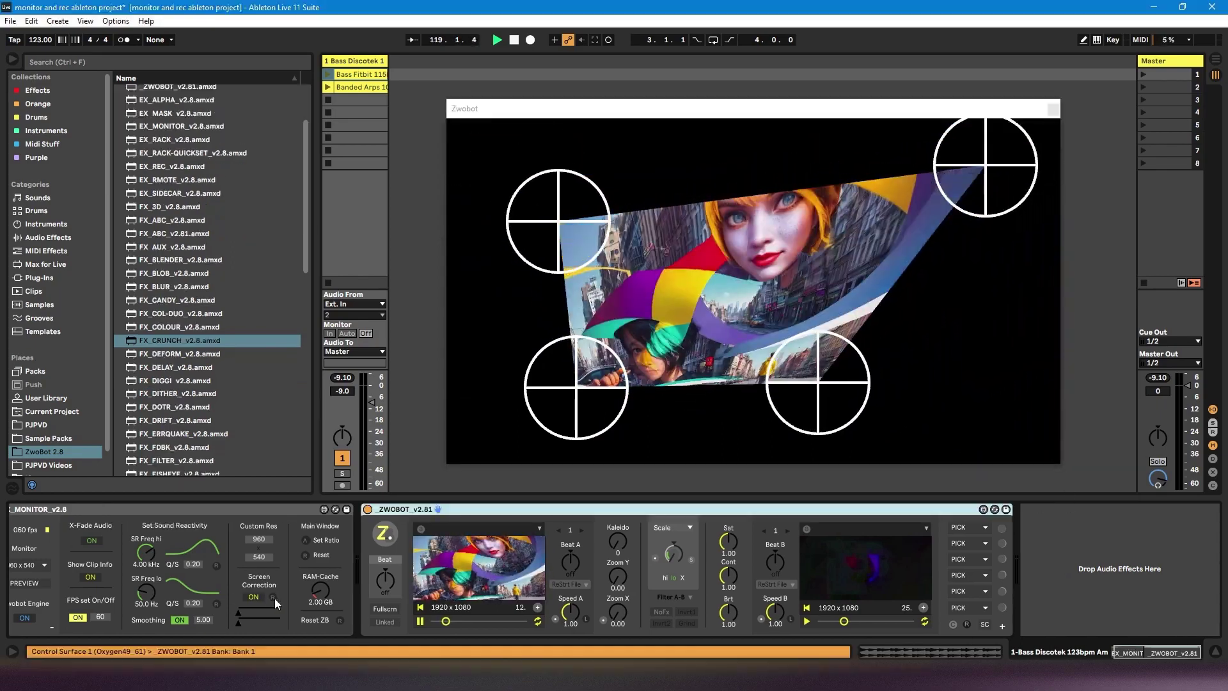
{"action": "left_click", "coordinate": [274, 597]}
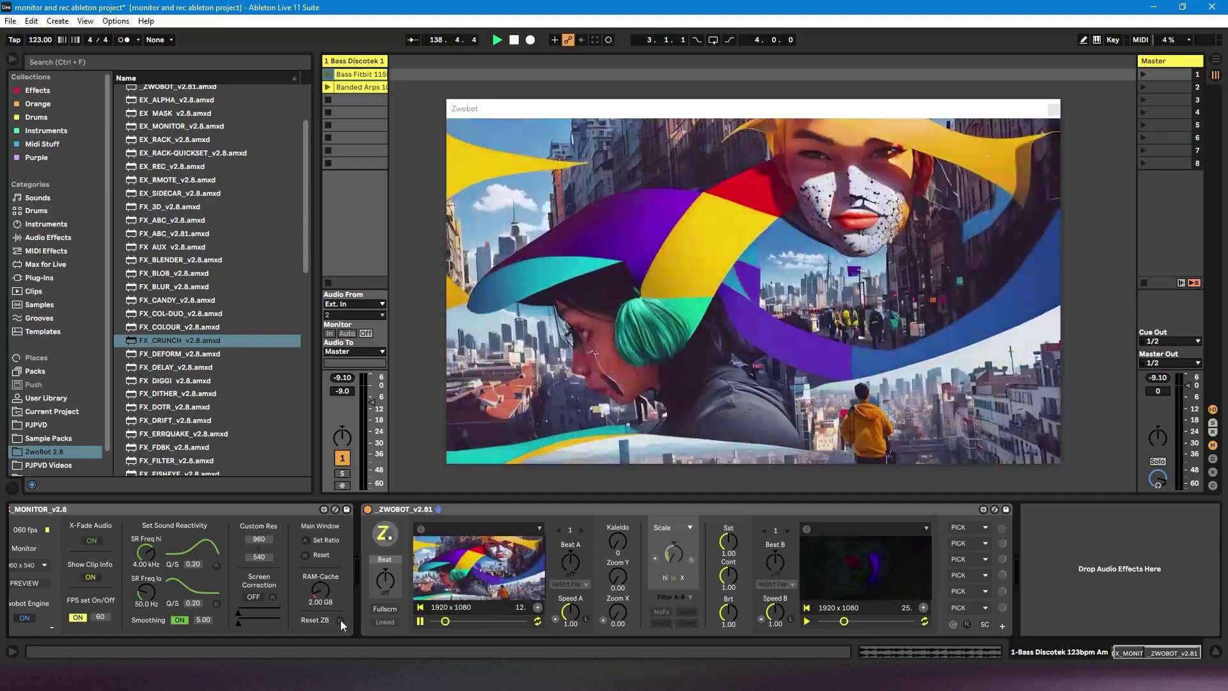
- Try ZWOBOT with Kaleido 18, Zoom Y 0.25 and Zoom X 0.30, and restore its defaults with Reset ZB
{"action": "left_click_drag", "start_coordinate": [618, 541], "coordinate": [618, 532]}
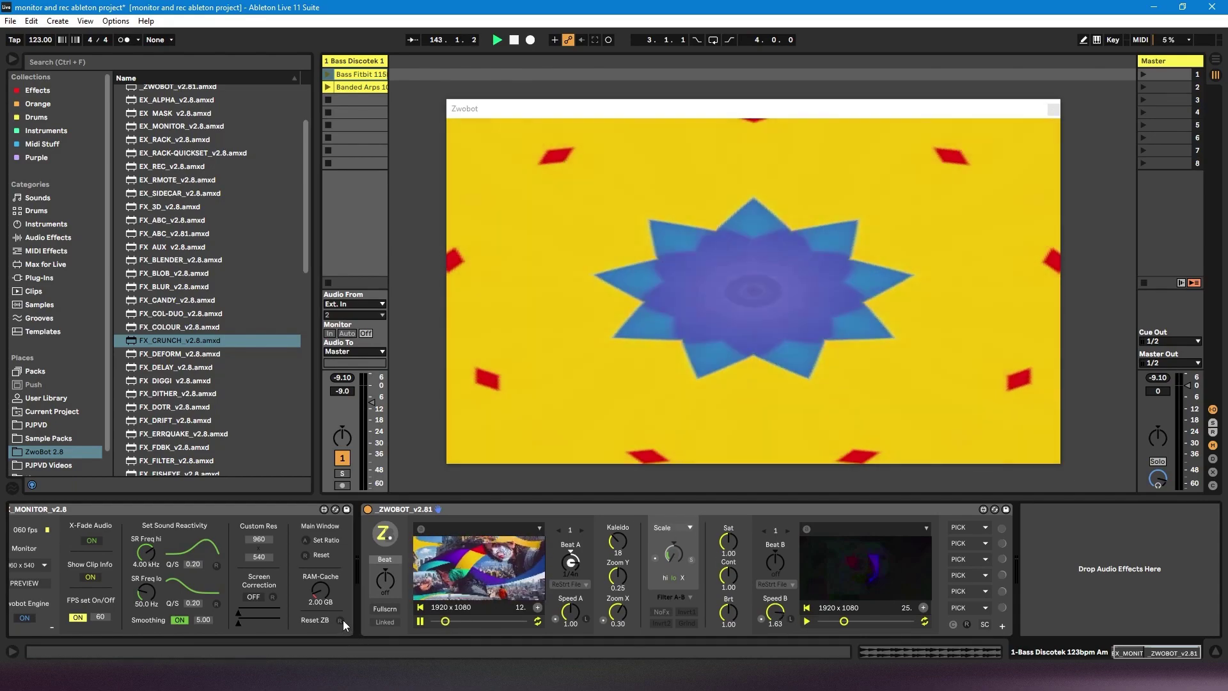
{"action": "left_click", "coordinate": [341, 619]}
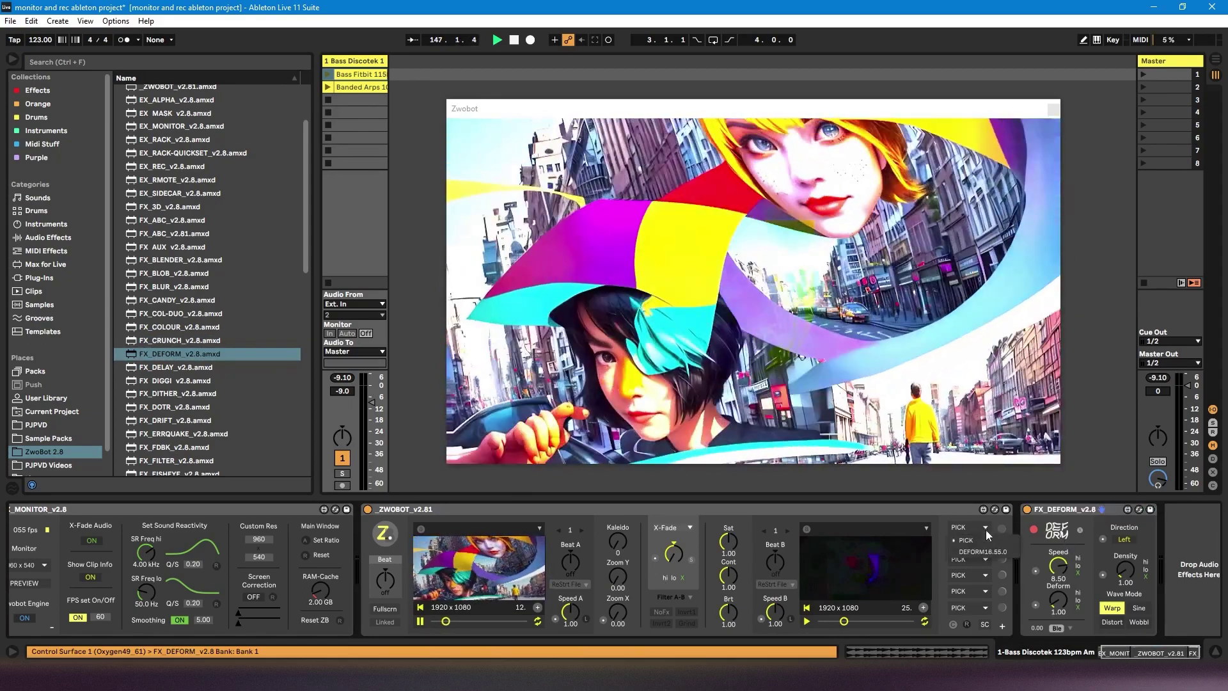
- Try FX_DEFORM with Speed 10.58, Deform 11.00 and Density 6.28, test Reset ZB against it, and delete the effect device
{"action": "left_click", "coordinate": [1033, 530]}
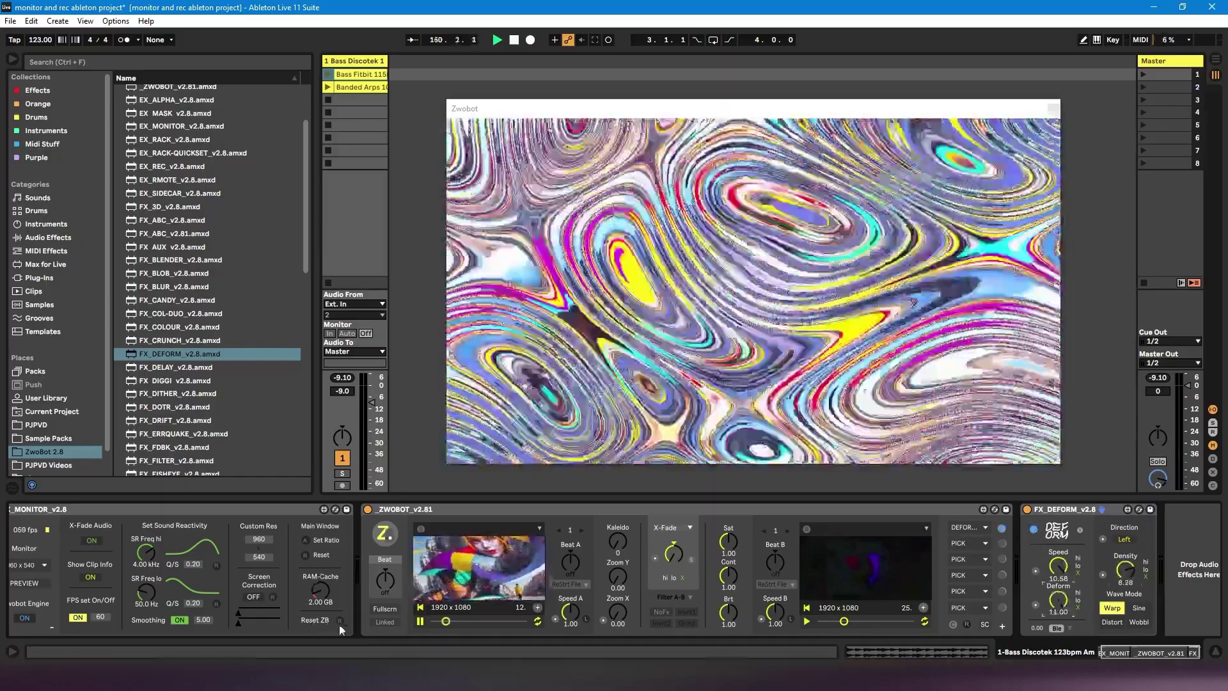
{"action": "left_click", "coordinate": [341, 620]}
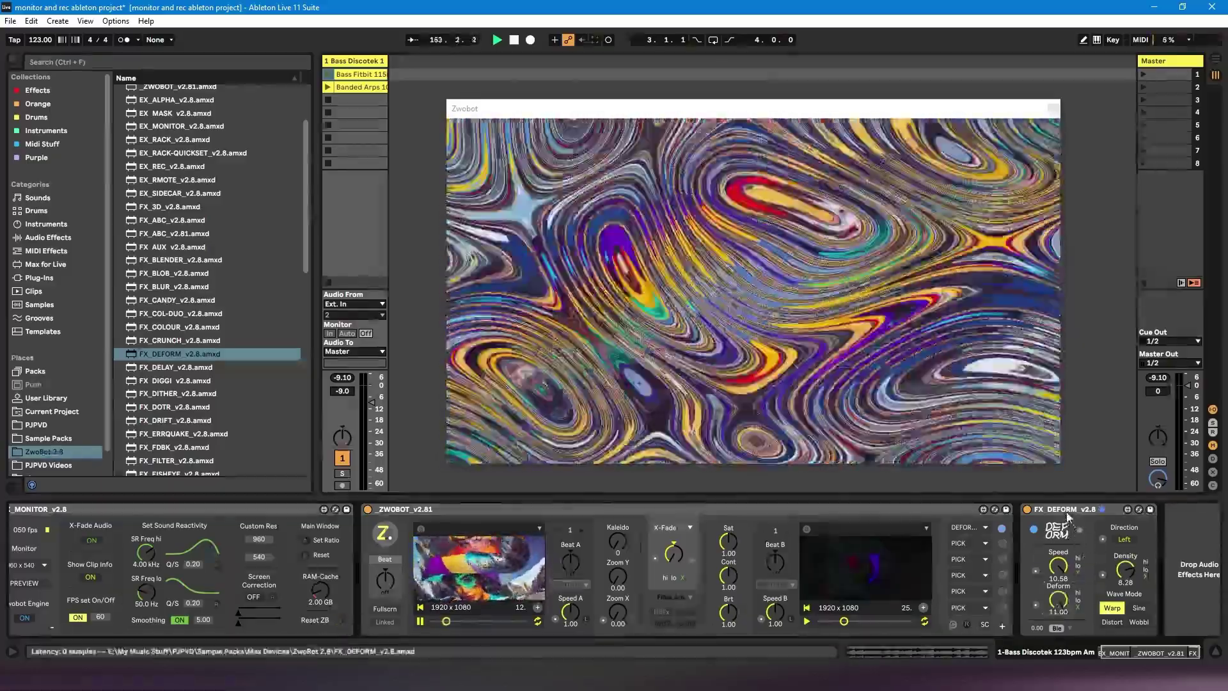
{"action": "key", "text": "Delete"}
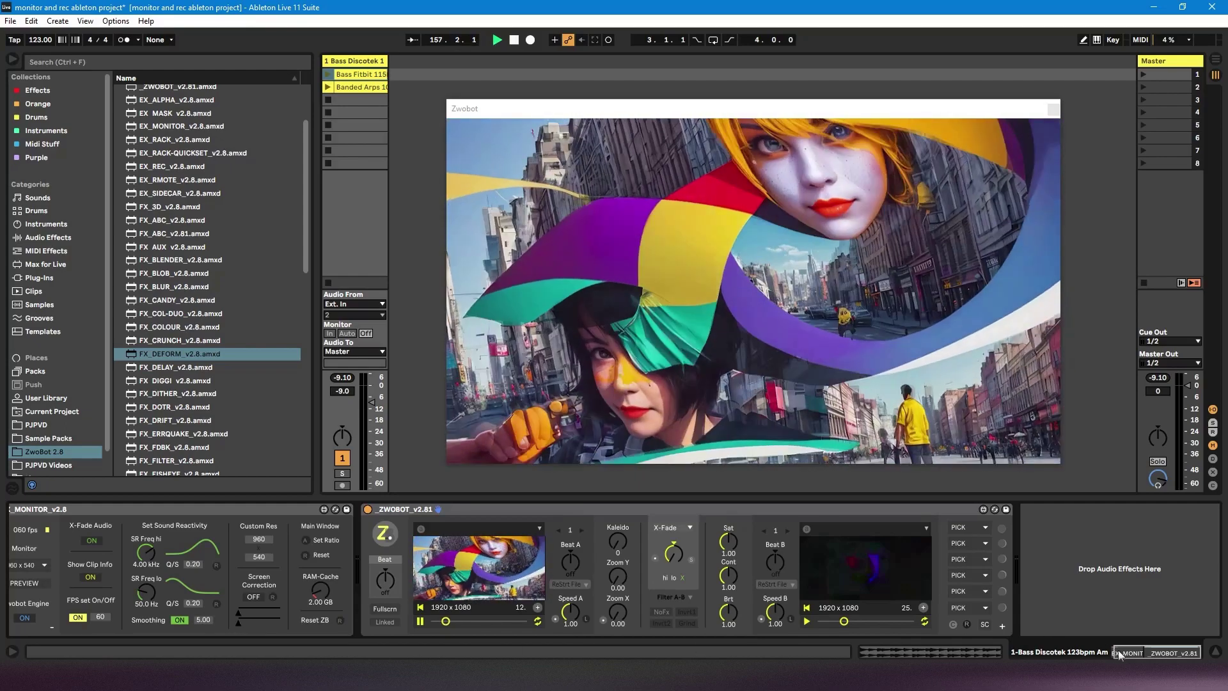
- Collapse EX_MONITOR's extended settings and insert the EX_REC_v2.8 device in front of it in the device chain
{"action": "left_click_drag", "start_coordinate": [1121, 654], "coordinate": [1104, 659]}
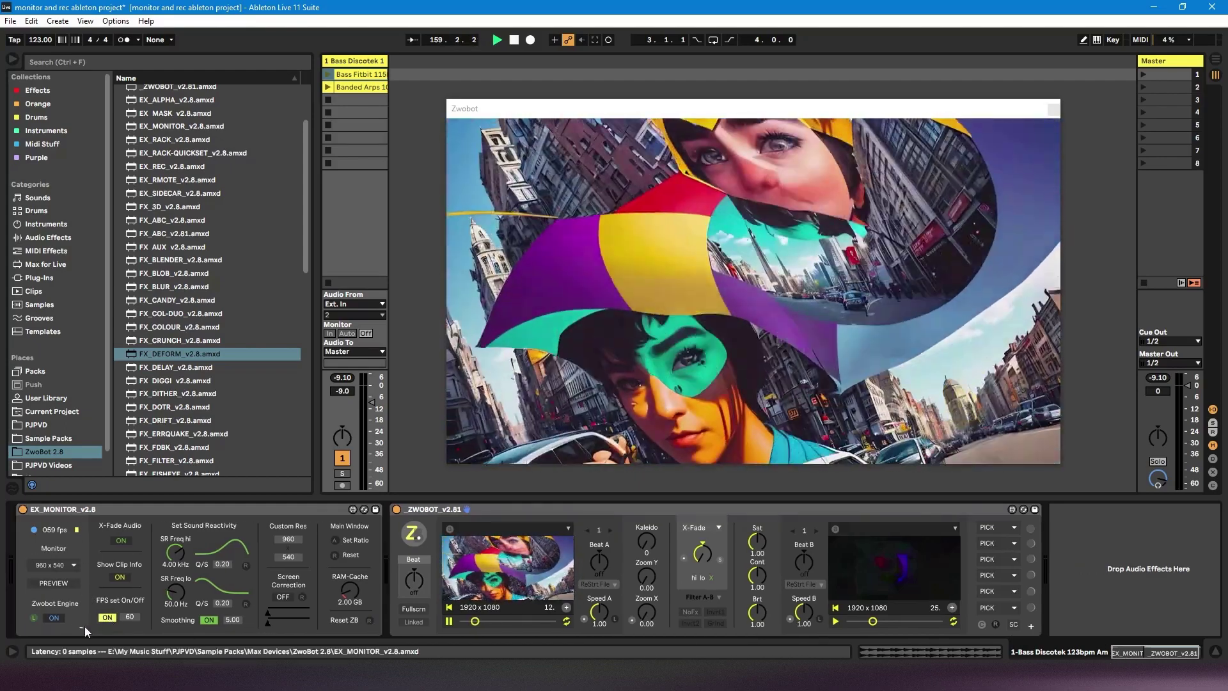
{"action": "left_click", "coordinate": [81, 626]}
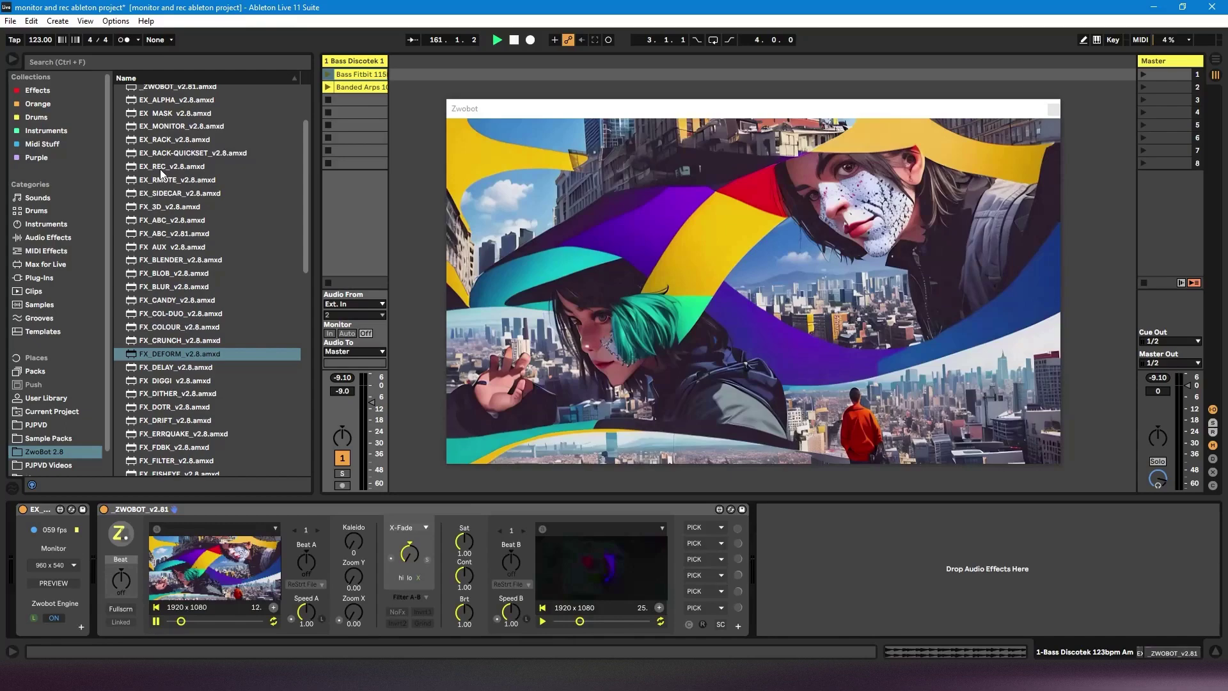
{"action": "left_click", "coordinate": [162, 167]}
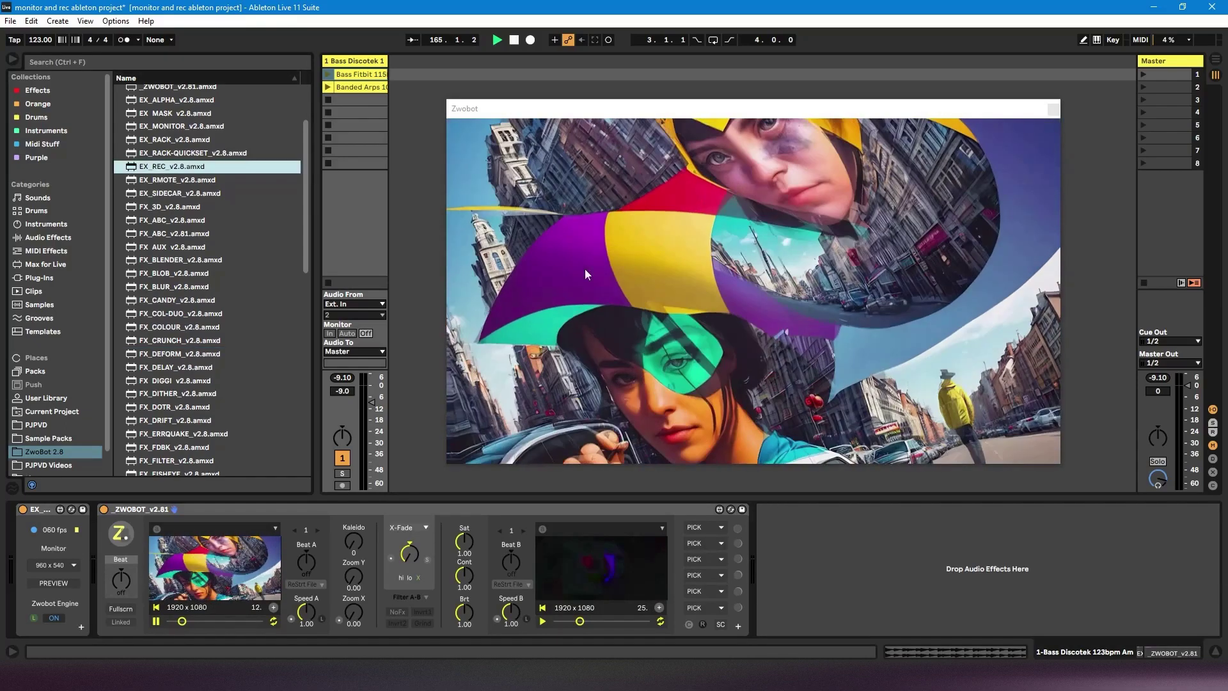
{"action": "left_click_drag", "start_coordinate": [161, 168], "coordinate": [27, 550]}
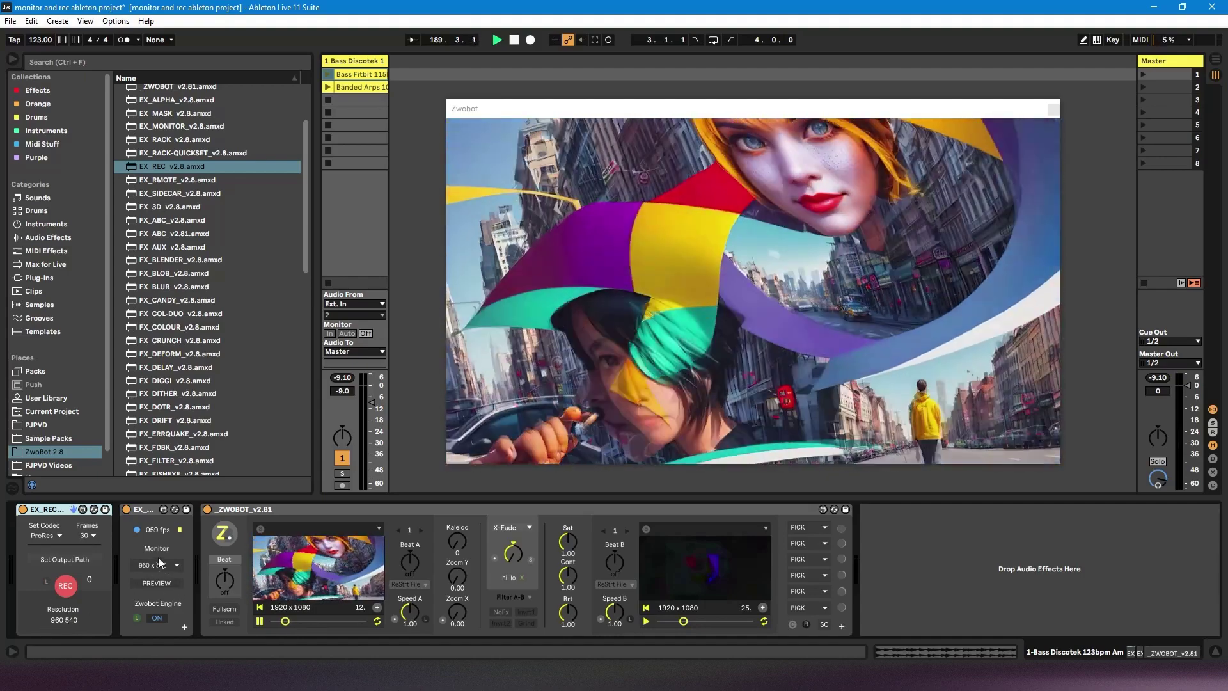
- Try a monitor resolution of 1280 x 720p in EX_MONITOR, and settle on 1920 x 1080p
{"action": "left_click", "coordinate": [166, 565]}
{"action": "left_click", "coordinate": [157, 622]}
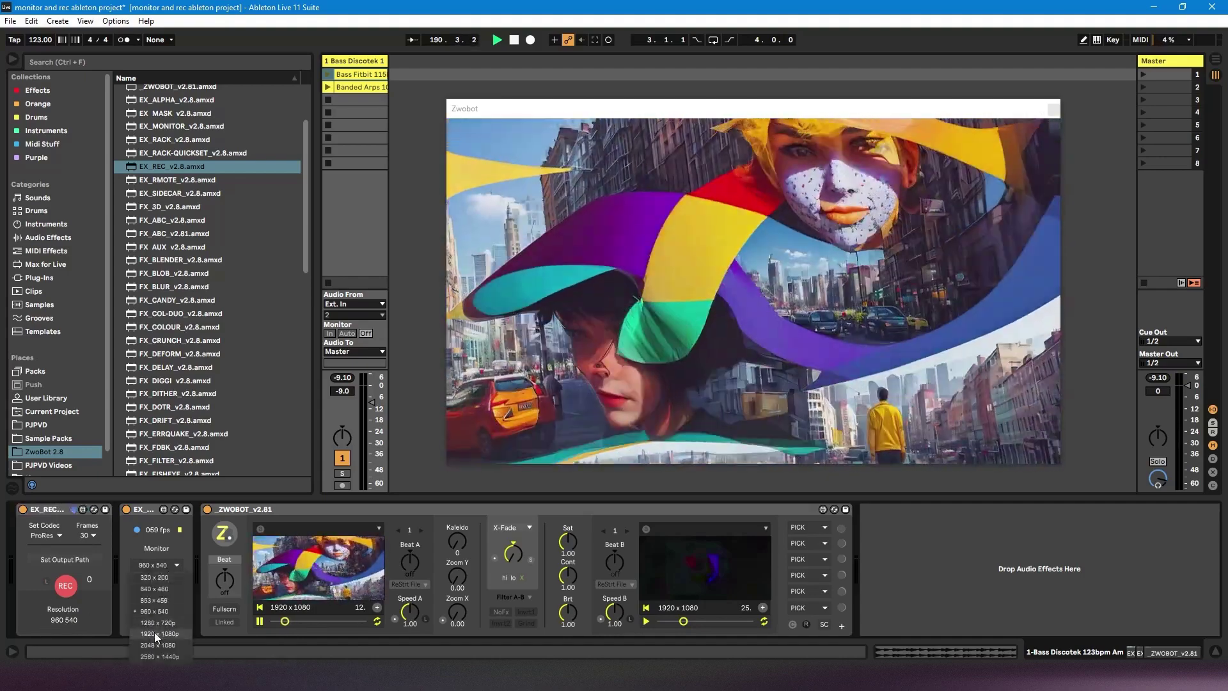
{"action": "left_click", "coordinate": [153, 616]}
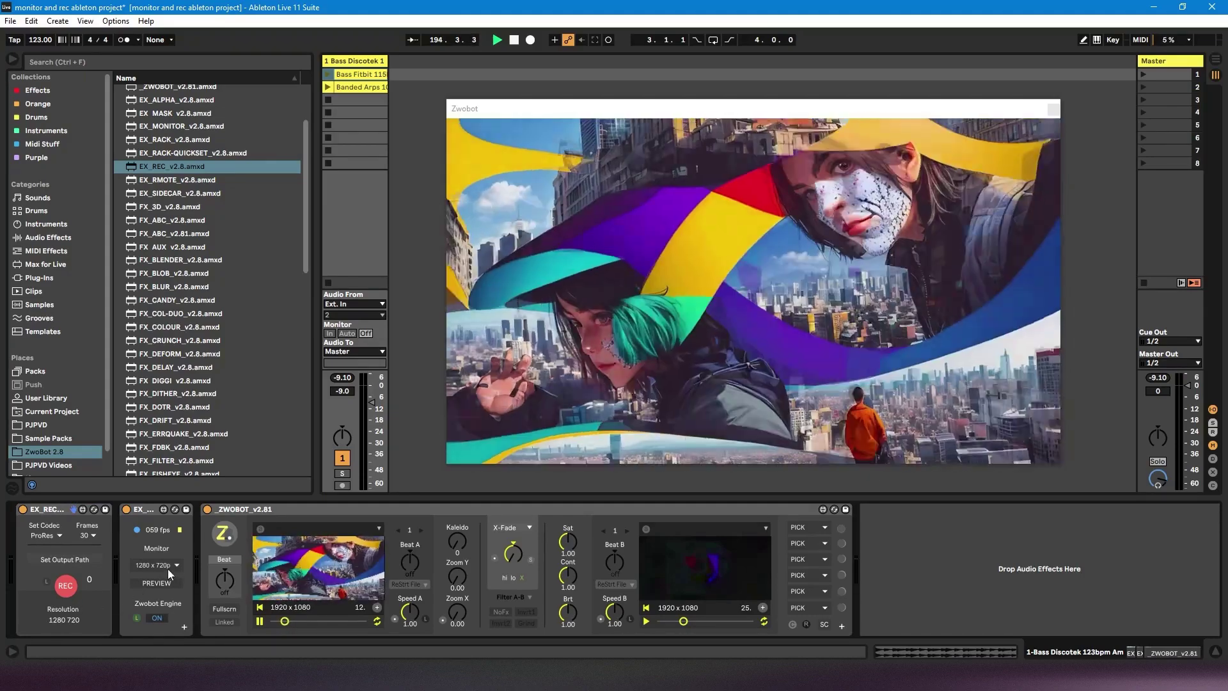
{"action": "left_click", "coordinate": [146, 521]}
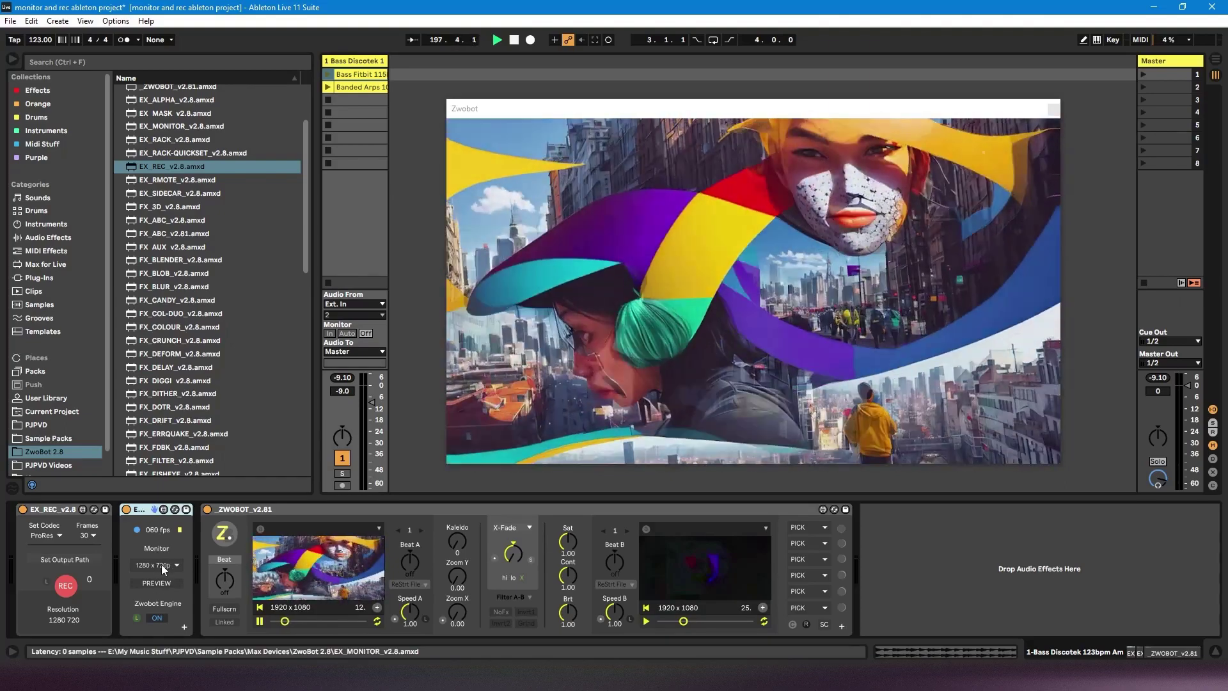
{"action": "left_click", "coordinate": [160, 565]}
{"action": "left_click", "coordinate": [151, 632]}
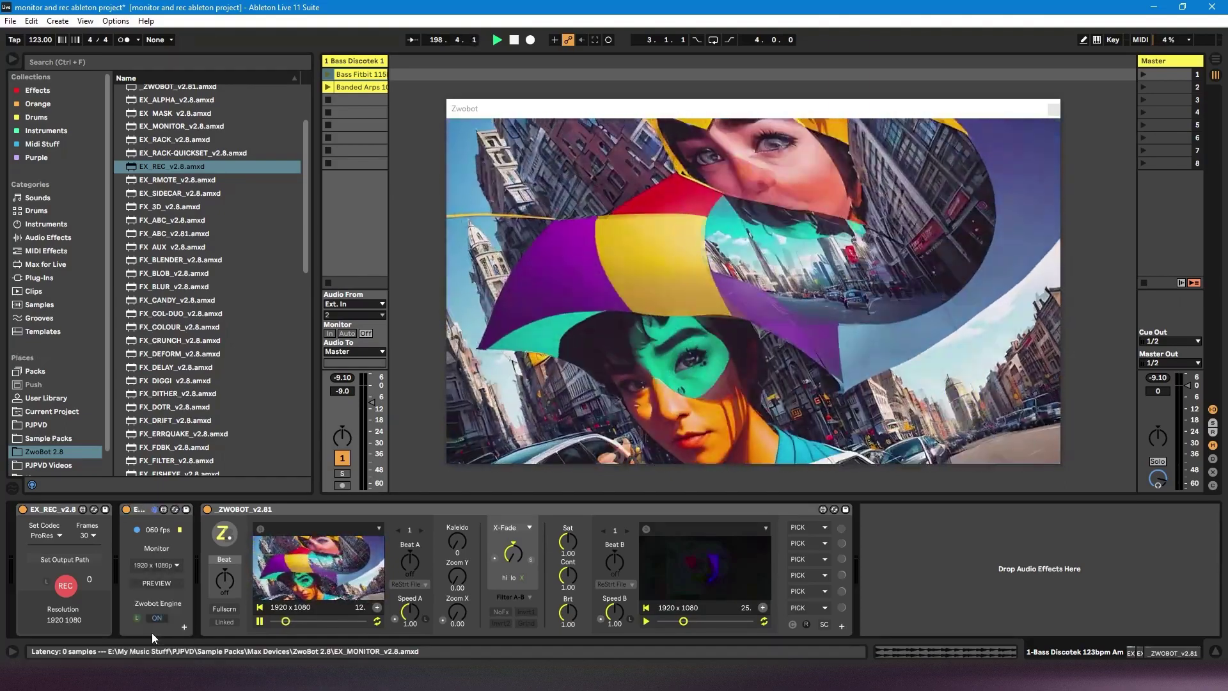
{"action": "left_click", "coordinate": [161, 565]}
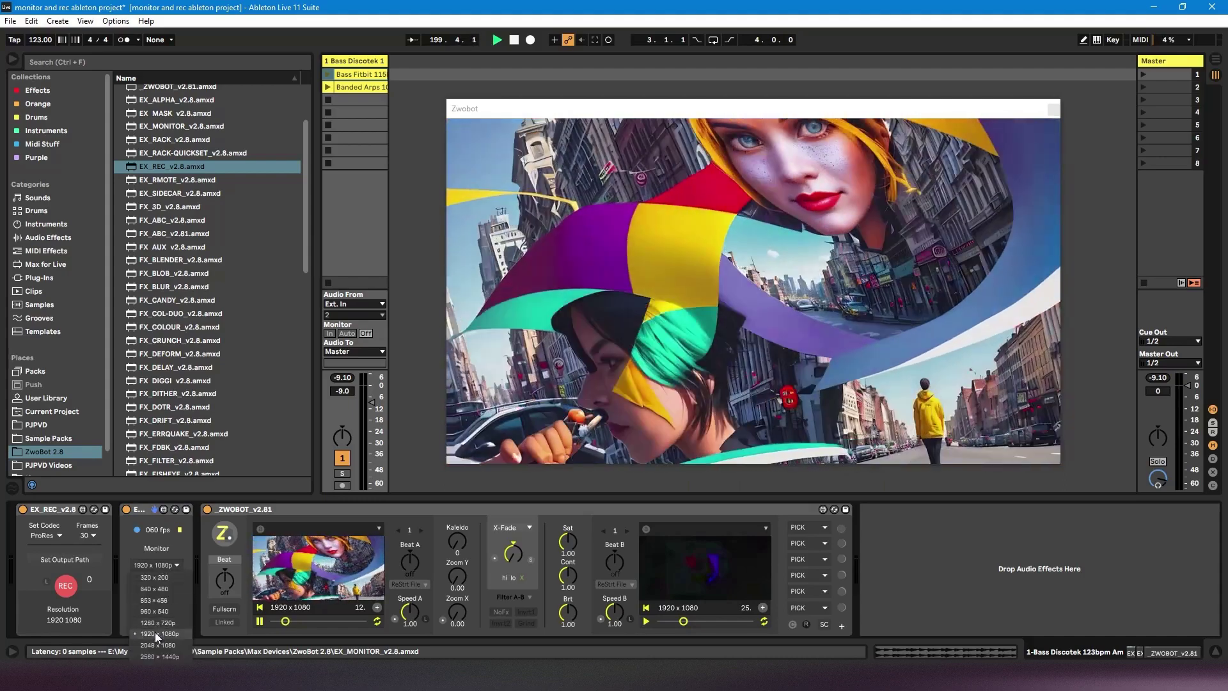
{"action": "left_click", "coordinate": [155, 632]}
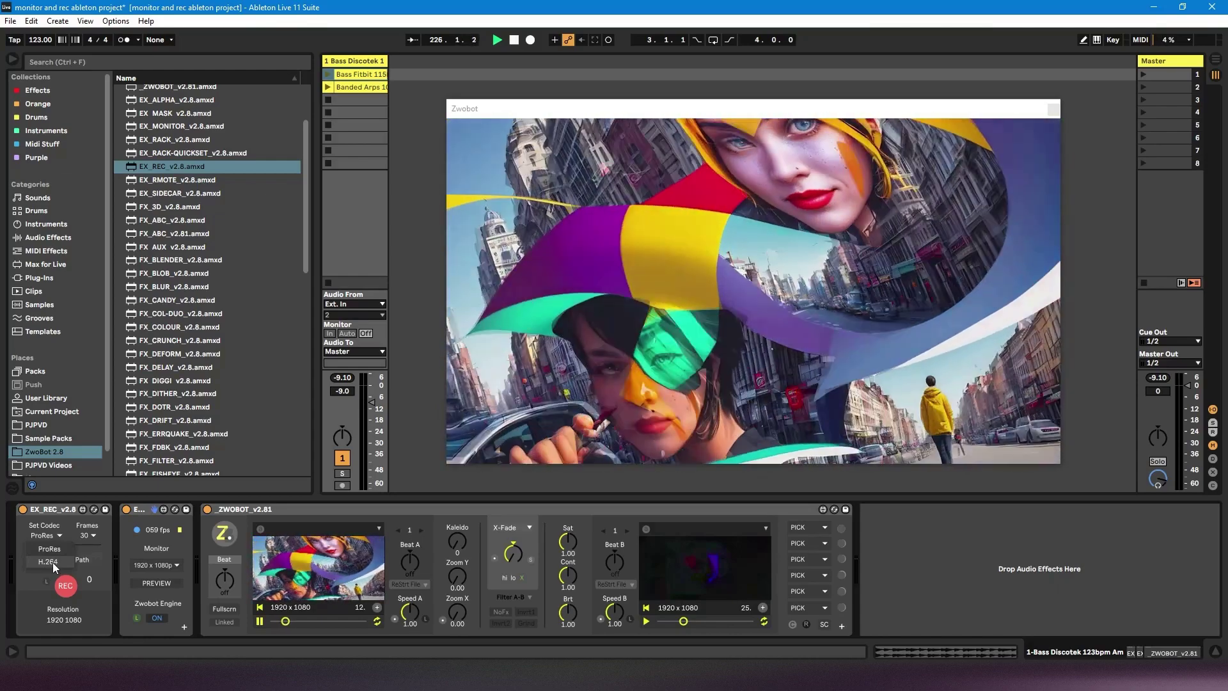
- Choose the ProRes codec and 30 frames for recording in EX_REC
{"action": "left_click", "coordinate": [47, 519]}
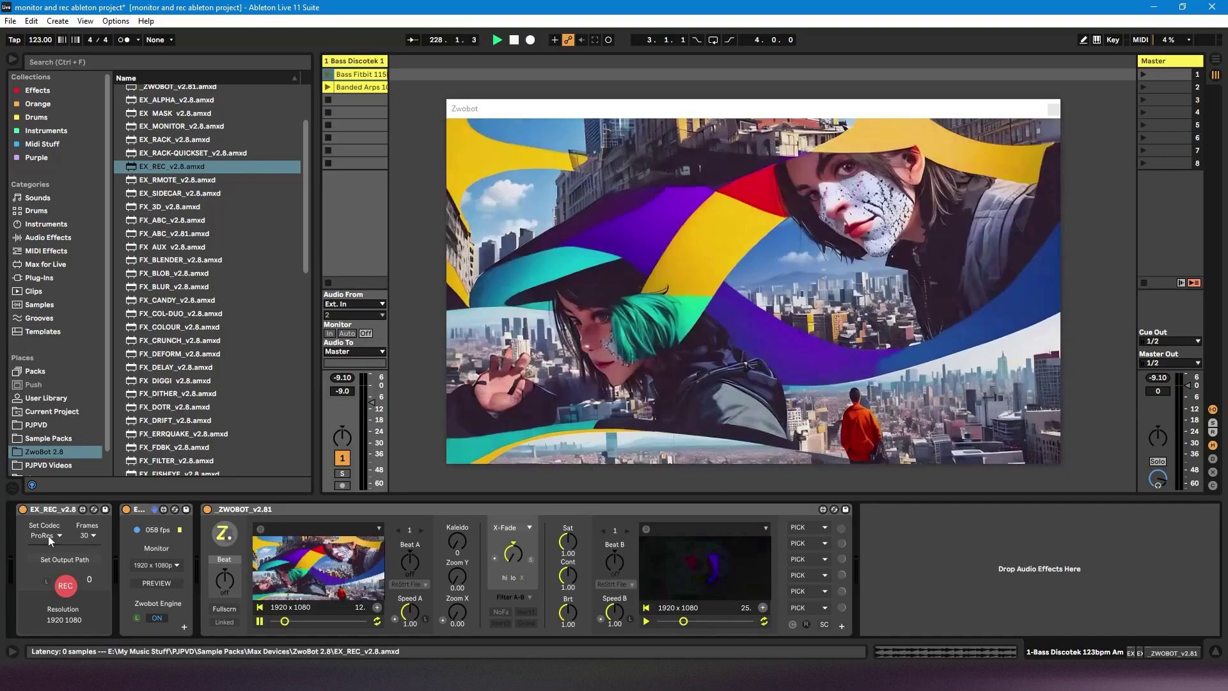
{"action": "left_click", "coordinate": [48, 535]}
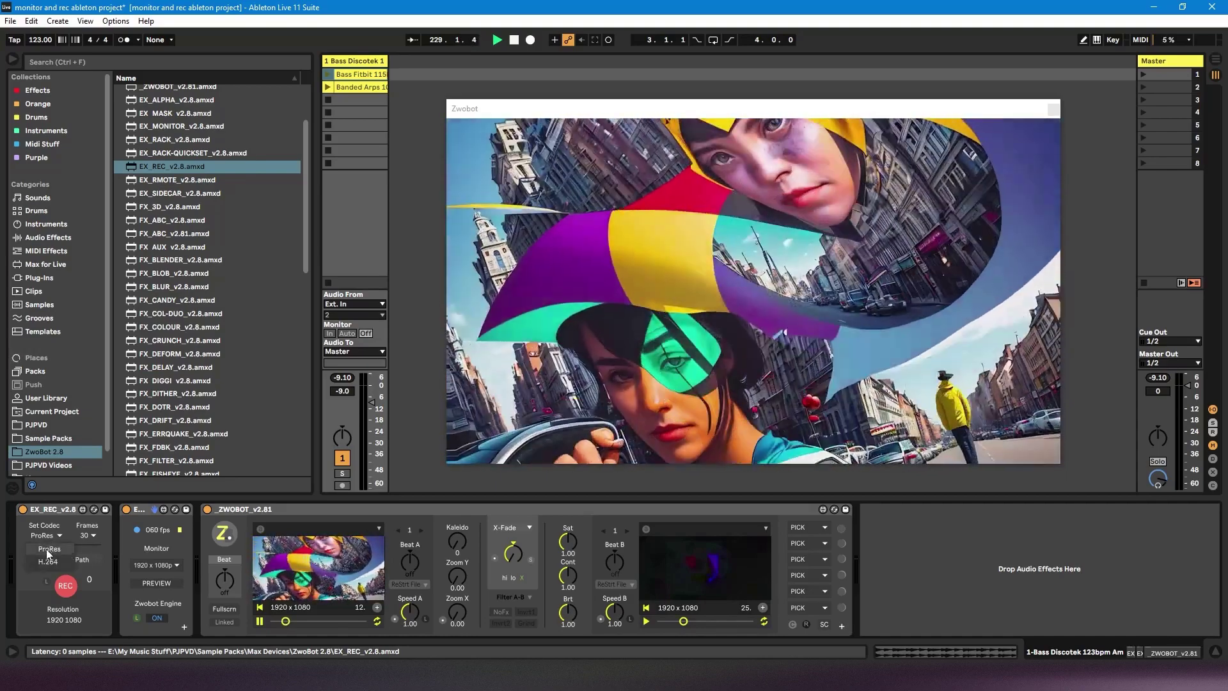
{"action": "left_click", "coordinate": [46, 550]}
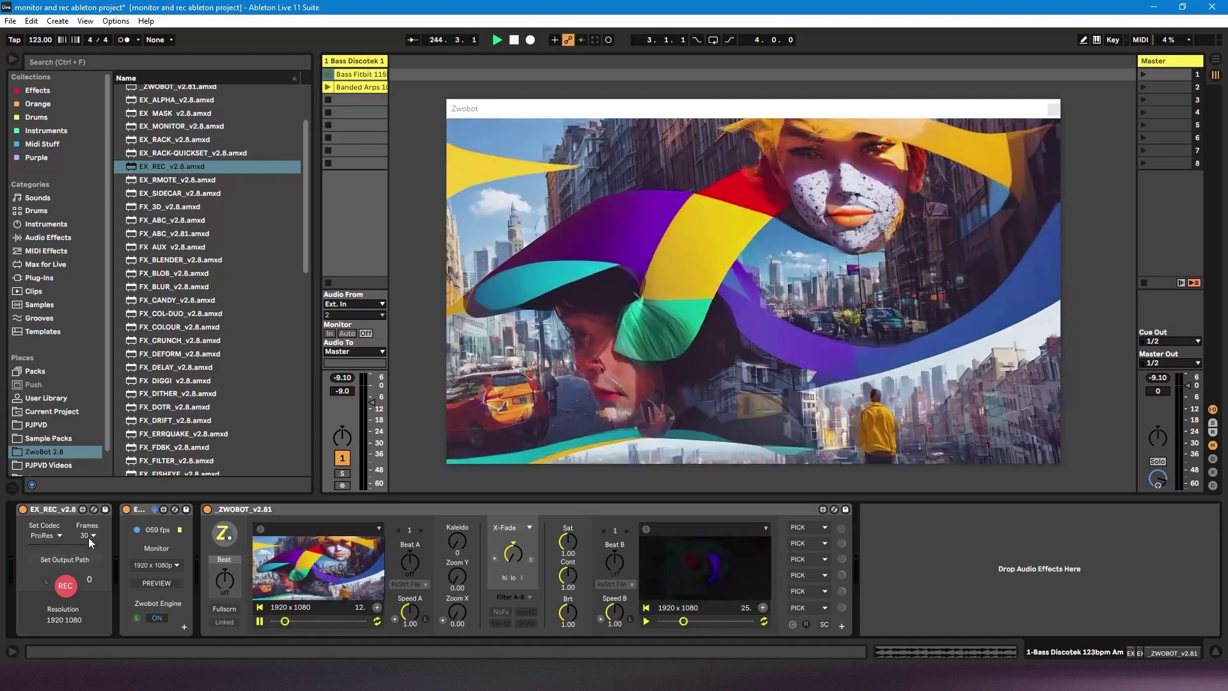
{"action": "left_click", "coordinate": [94, 536]}
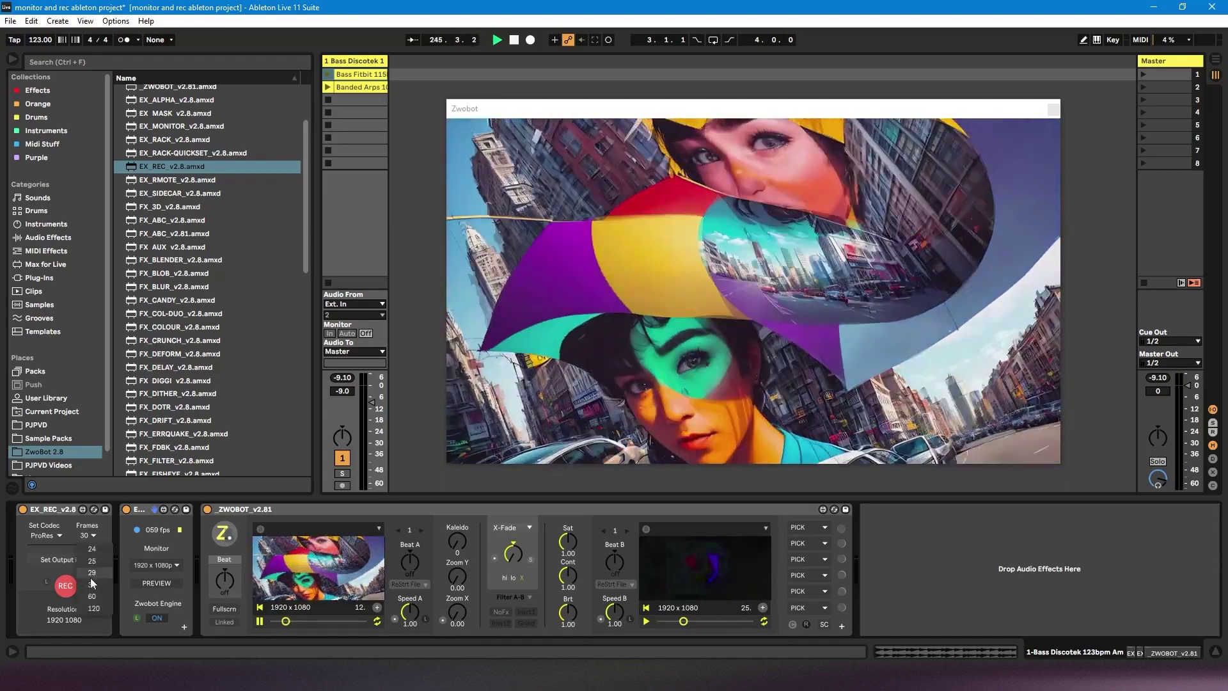
{"action": "left_click", "coordinate": [94, 585]}
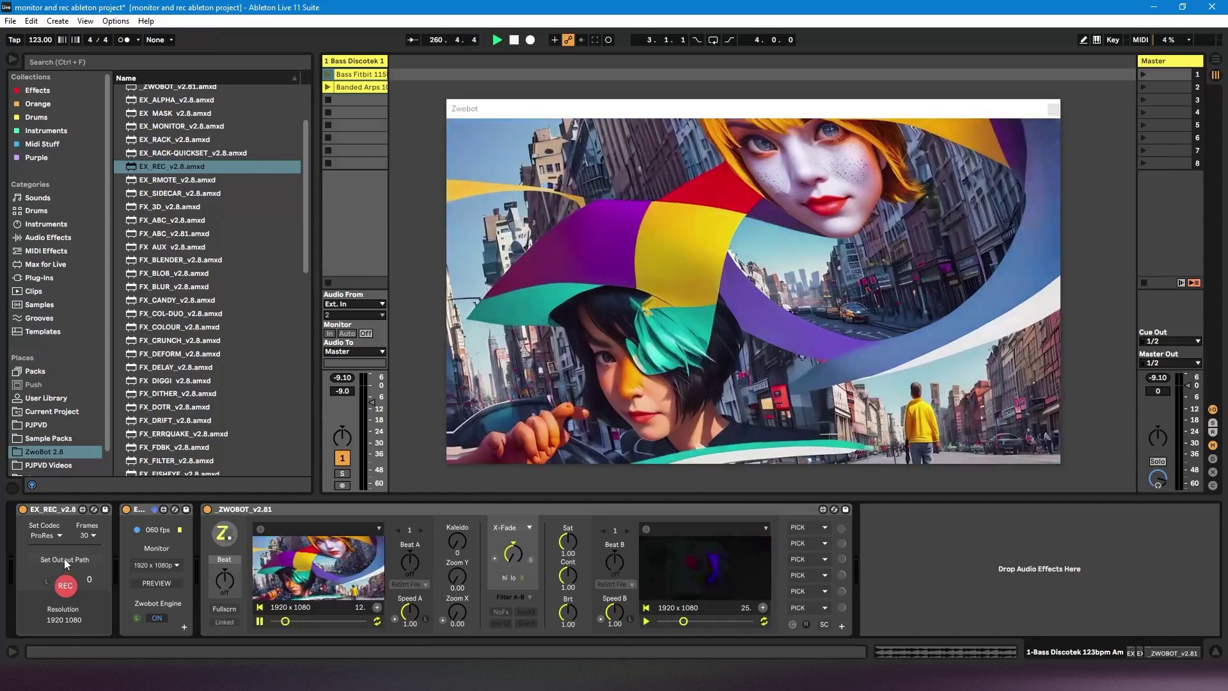
- Set EX_REC's output path to the Documents folder
{"action": "left_click", "coordinate": [64, 559]}
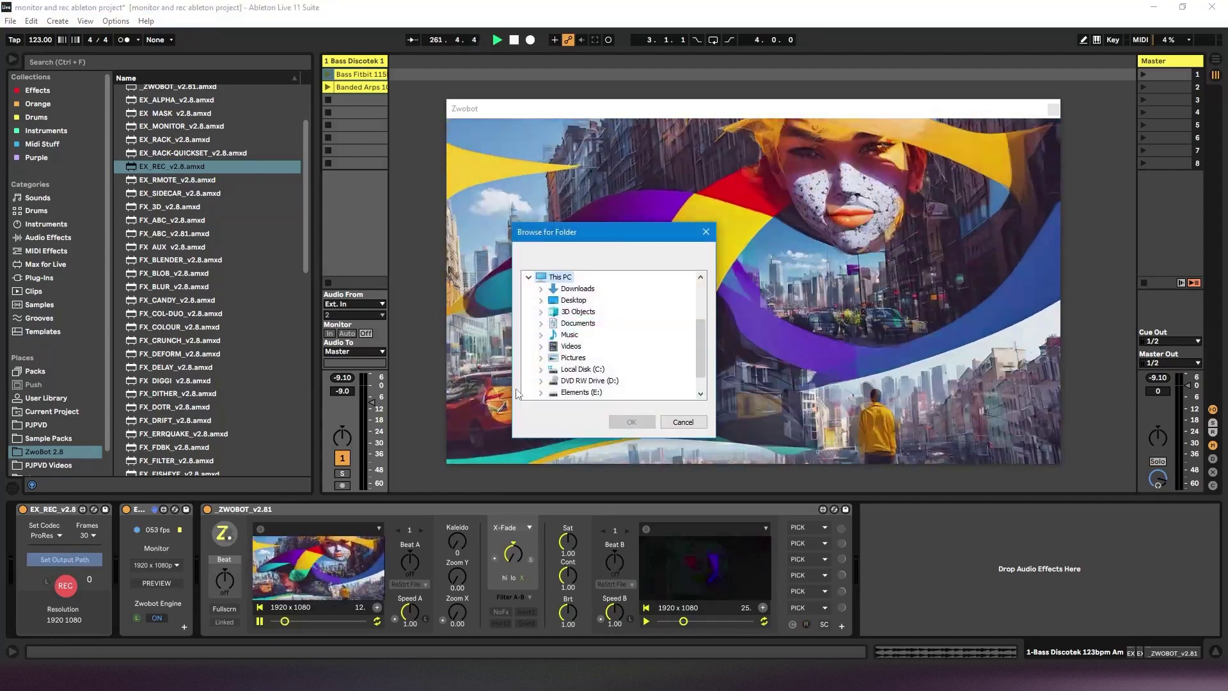
{"action": "left_click", "coordinate": [541, 323]}
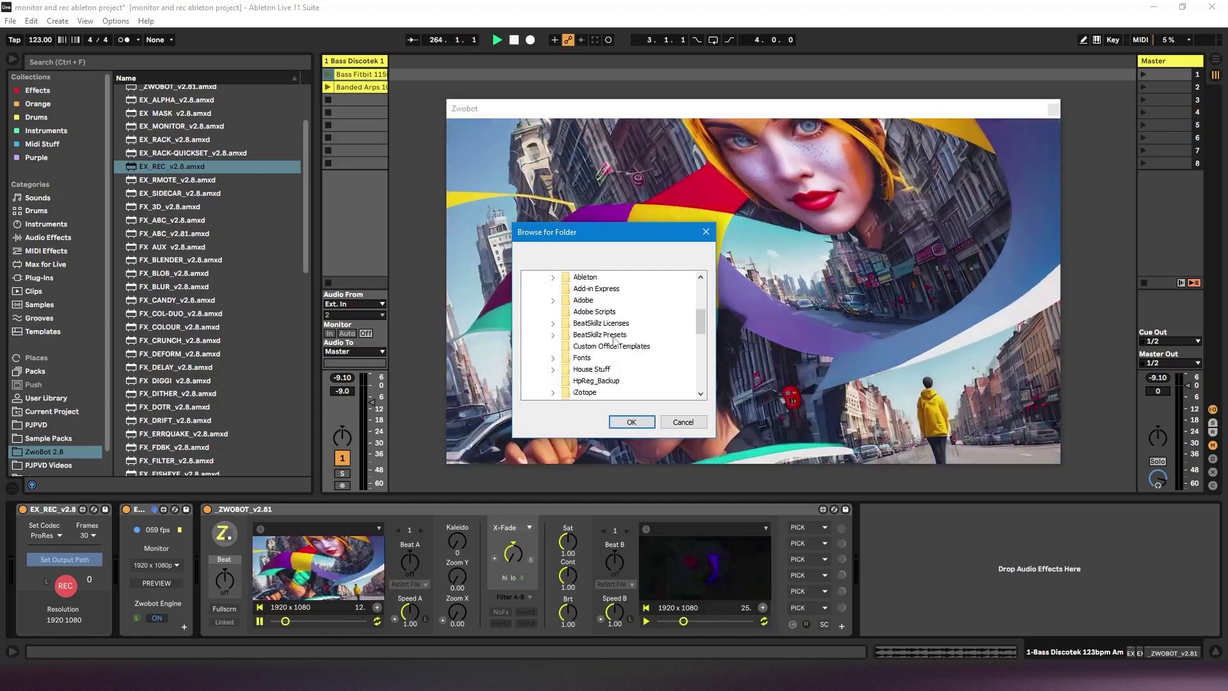
{"action": "scroll", "coordinate": [613, 339], "scroll_direction": "up", "scroll_amount": 3}
{"action": "left_click", "coordinate": [630, 421]}
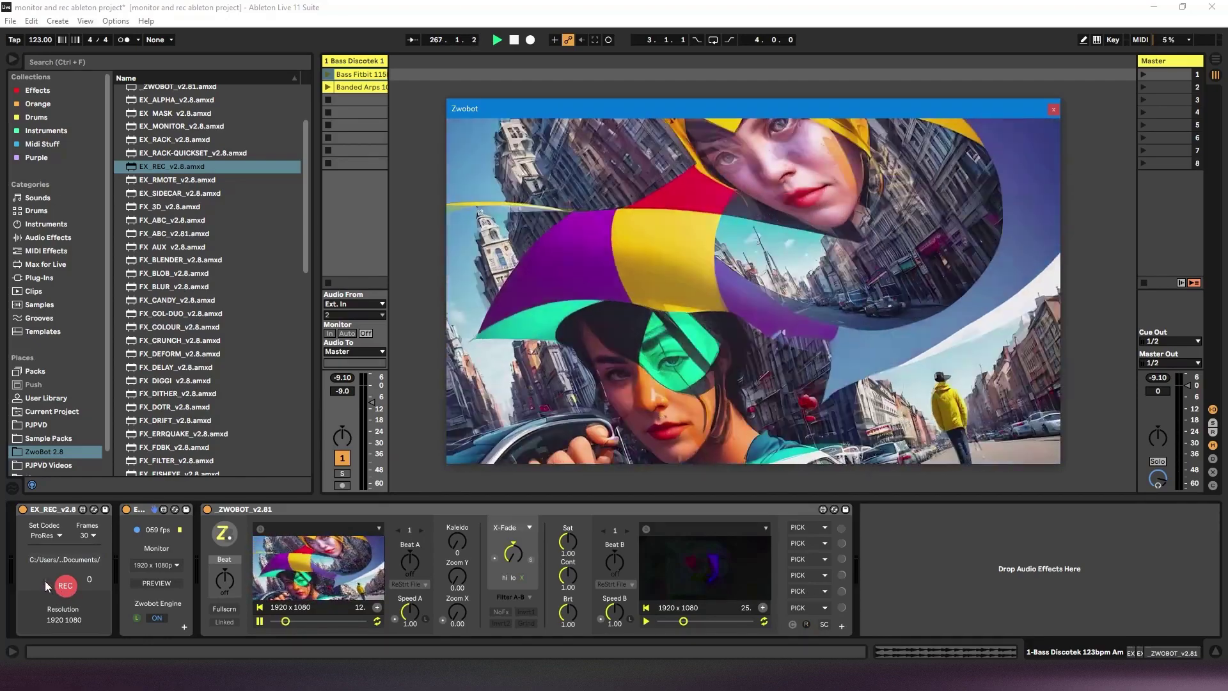
- Link EX_REC to the transport and record a test take by starting and stopping playback
{"action": "left_click", "coordinate": [50, 580]}
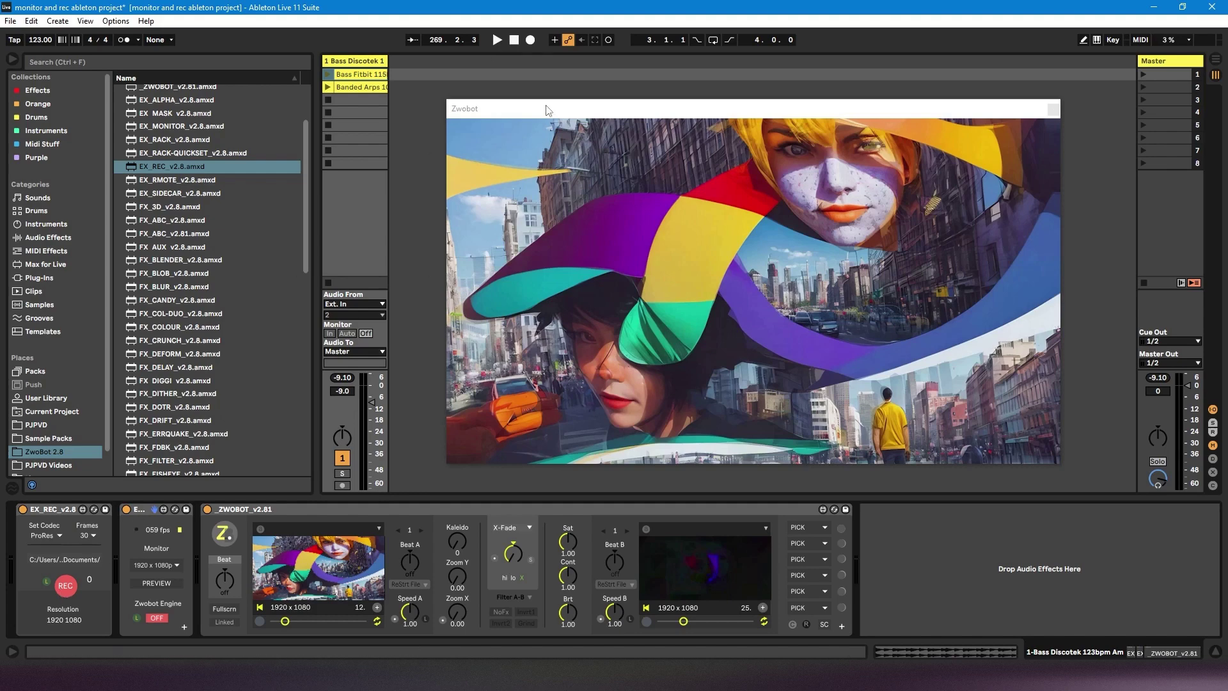
{"action": "left_click", "coordinate": [496, 40]}
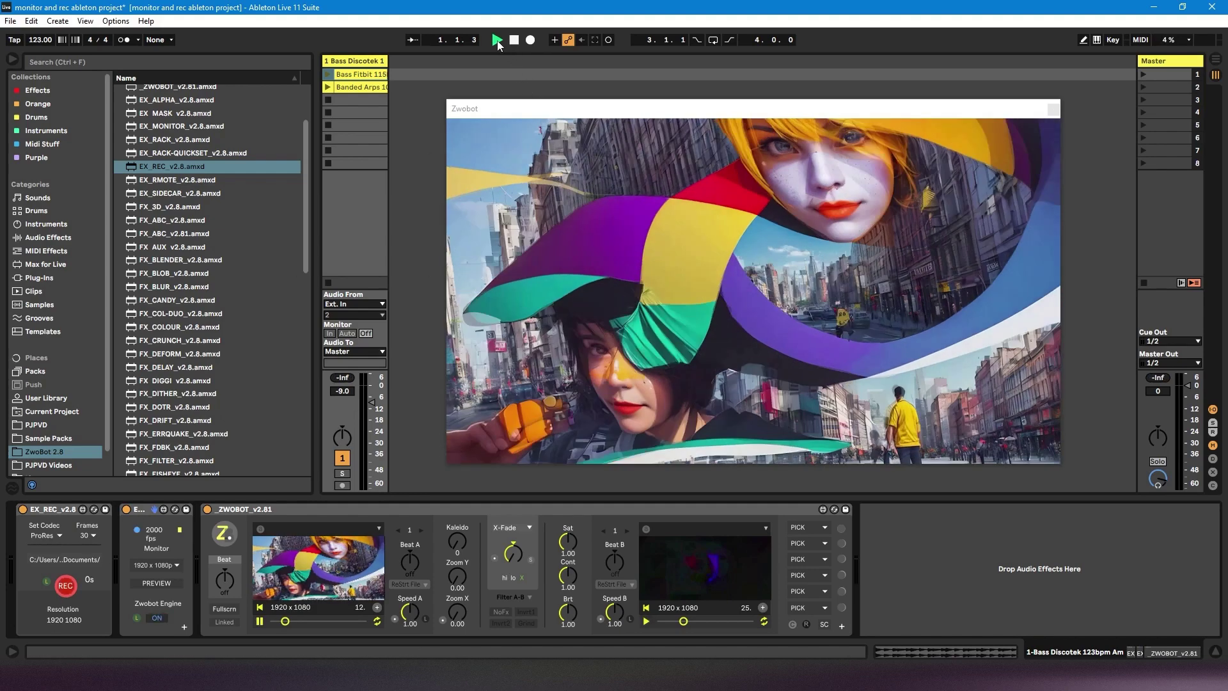
{"action": "left_click", "coordinate": [65, 588]}
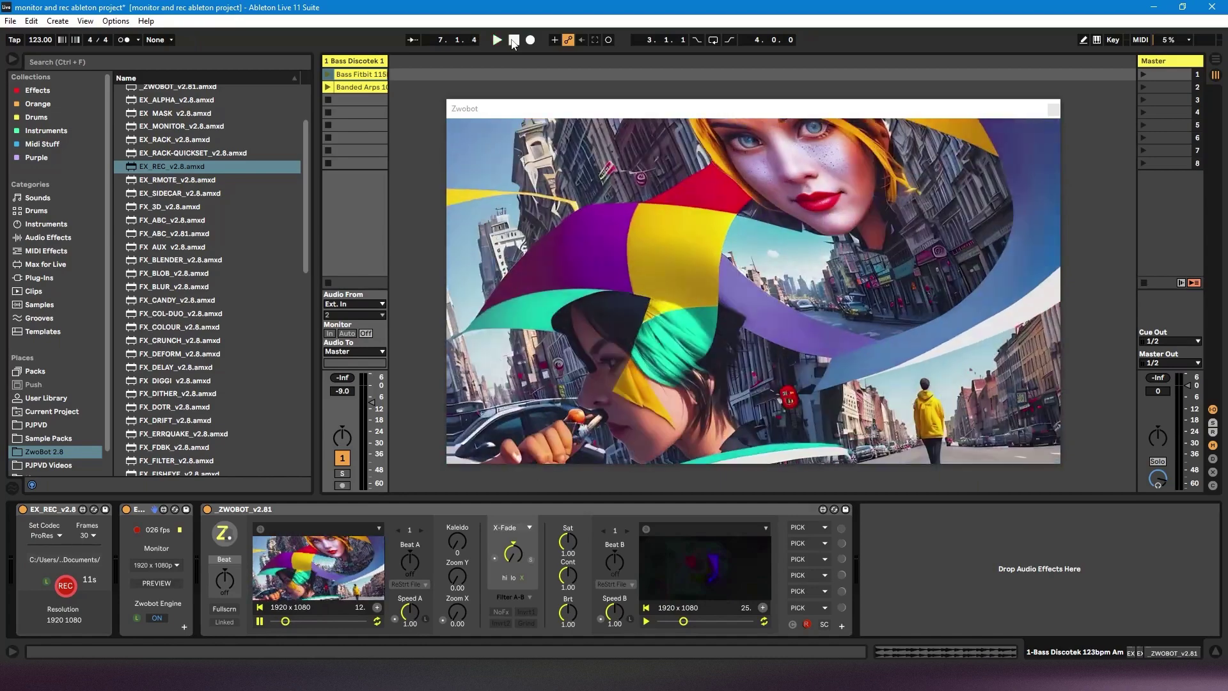
{"action": "left_click", "coordinate": [513, 40]}
- Restart playback, begin a manual EX_REC recording, and set ZWOBOT's crossfade mode to Scale while it runs
{"action": "left_click", "coordinate": [501, 42]}
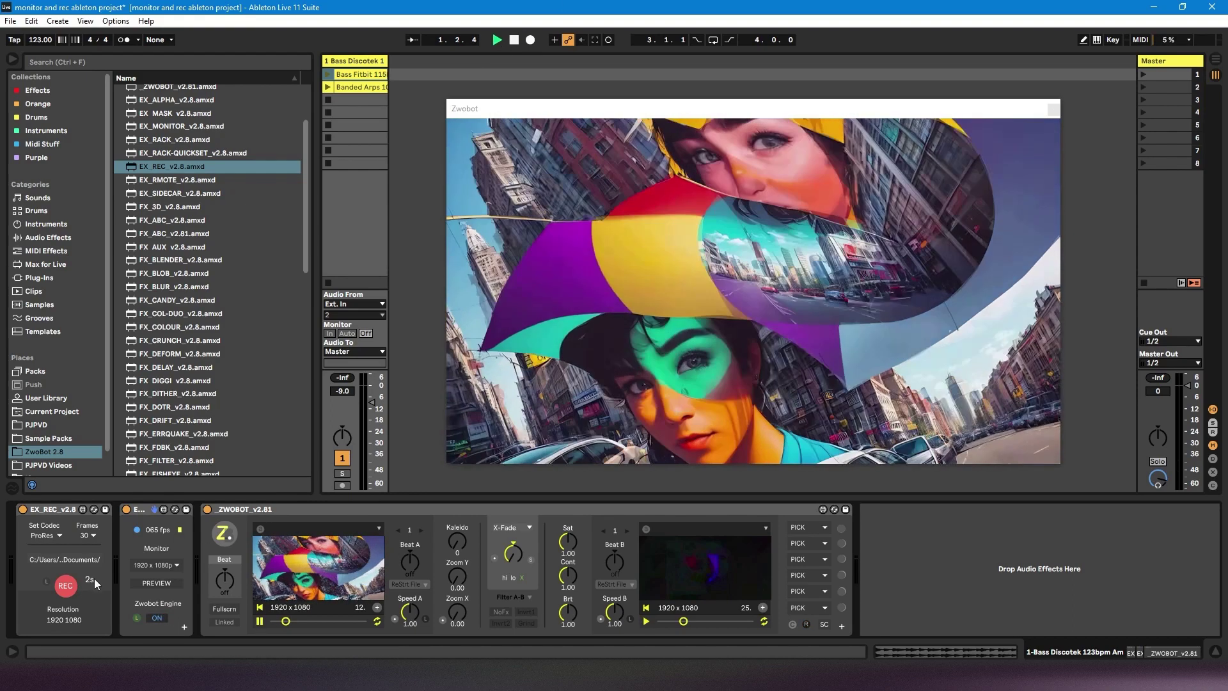
{"action": "left_click", "coordinate": [66, 586]}
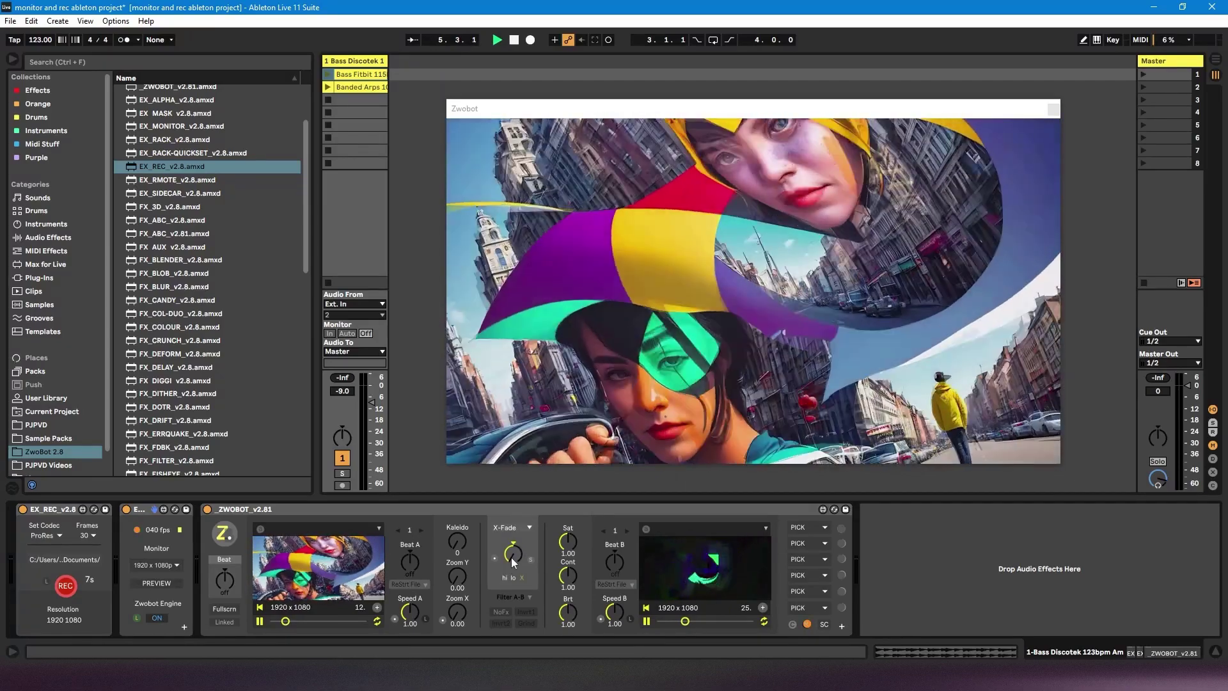
{"action": "left_click", "coordinate": [512, 527]}
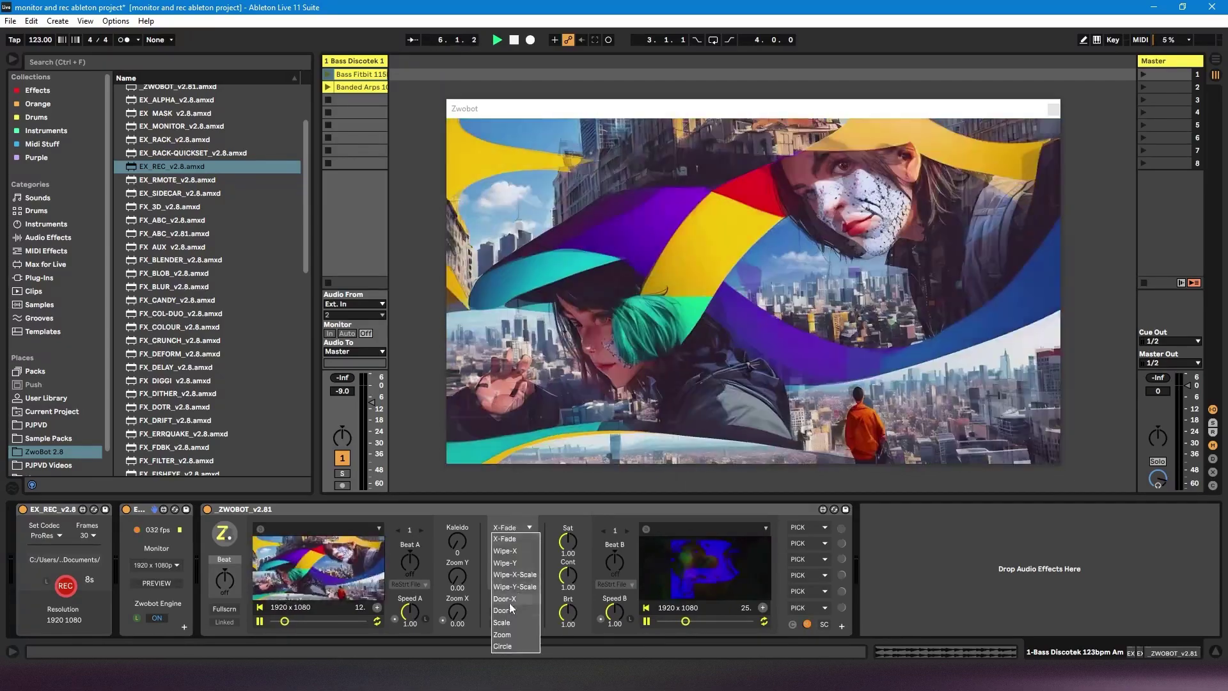
{"action": "left_click", "coordinate": [502, 622]}
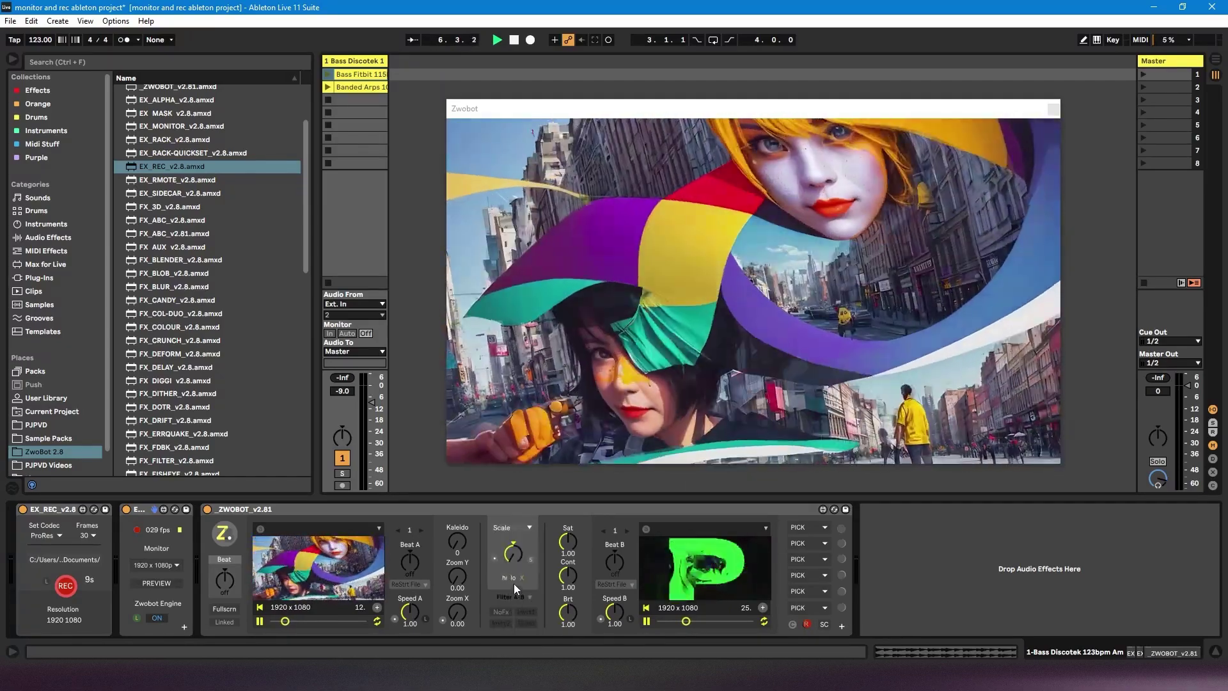
- Launch the Bass Fitbit clip during the recording, stop the clip, and end the EX_REC recording
{"action": "left_click", "coordinate": [328, 74]}
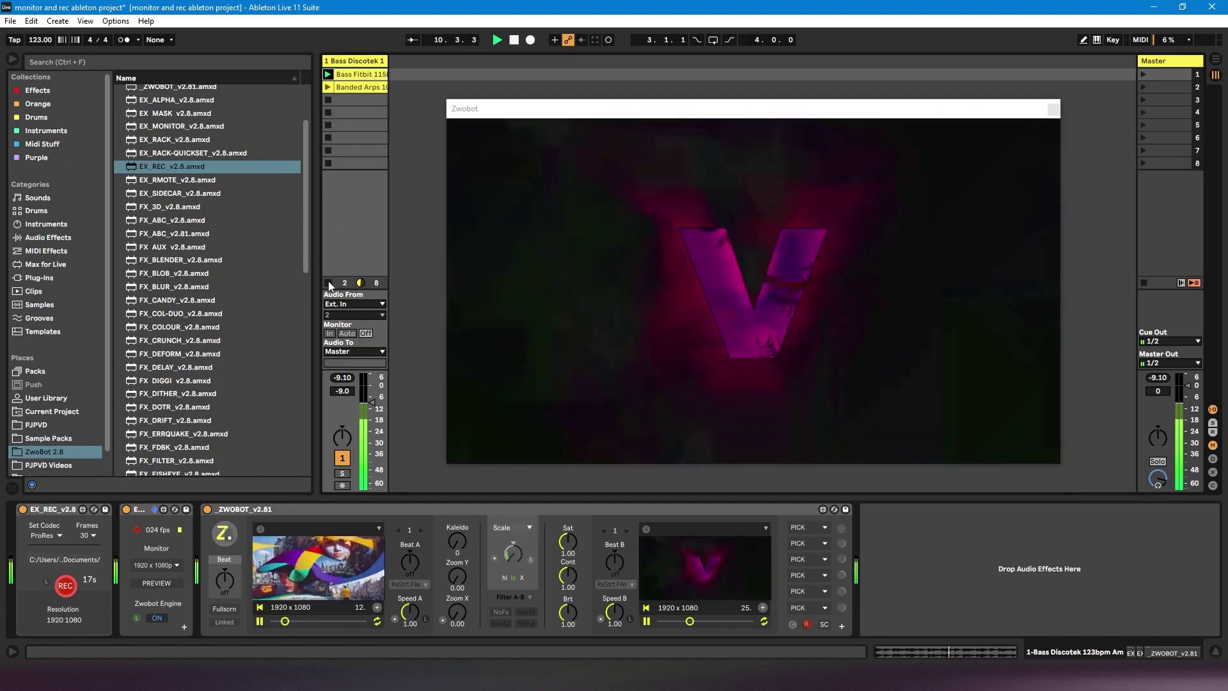
{"action": "left_click", "coordinate": [328, 281]}
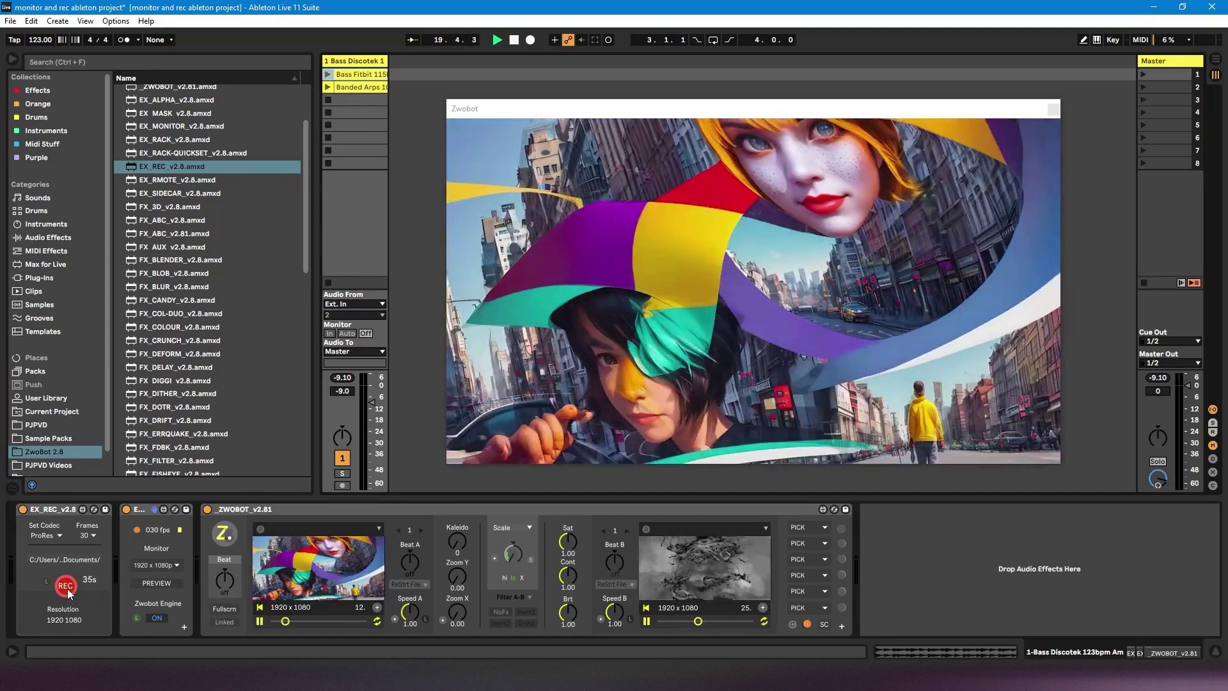
{"action": "left_click", "coordinate": [67, 588]}
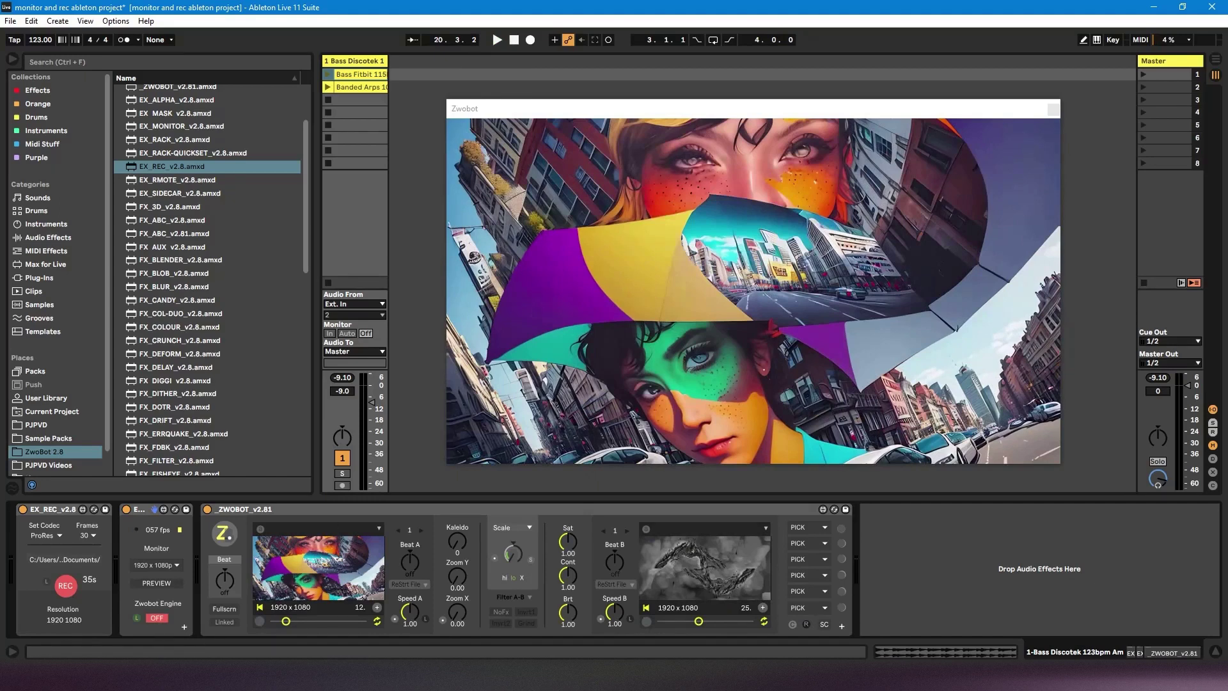
- Switch to File Explorer, view the recorded video full screen, and return to Ableton Live
{"action": "right_click", "coordinate": [83, 678]}
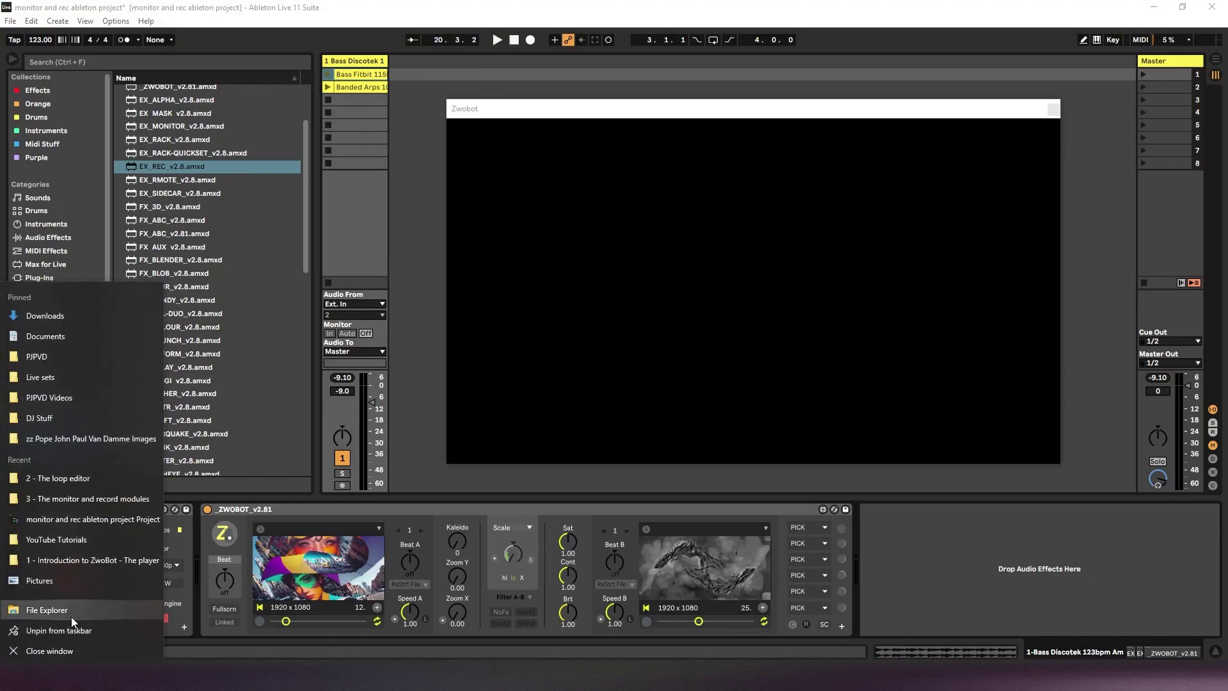
{"action": "left_click", "coordinate": [71, 615]}
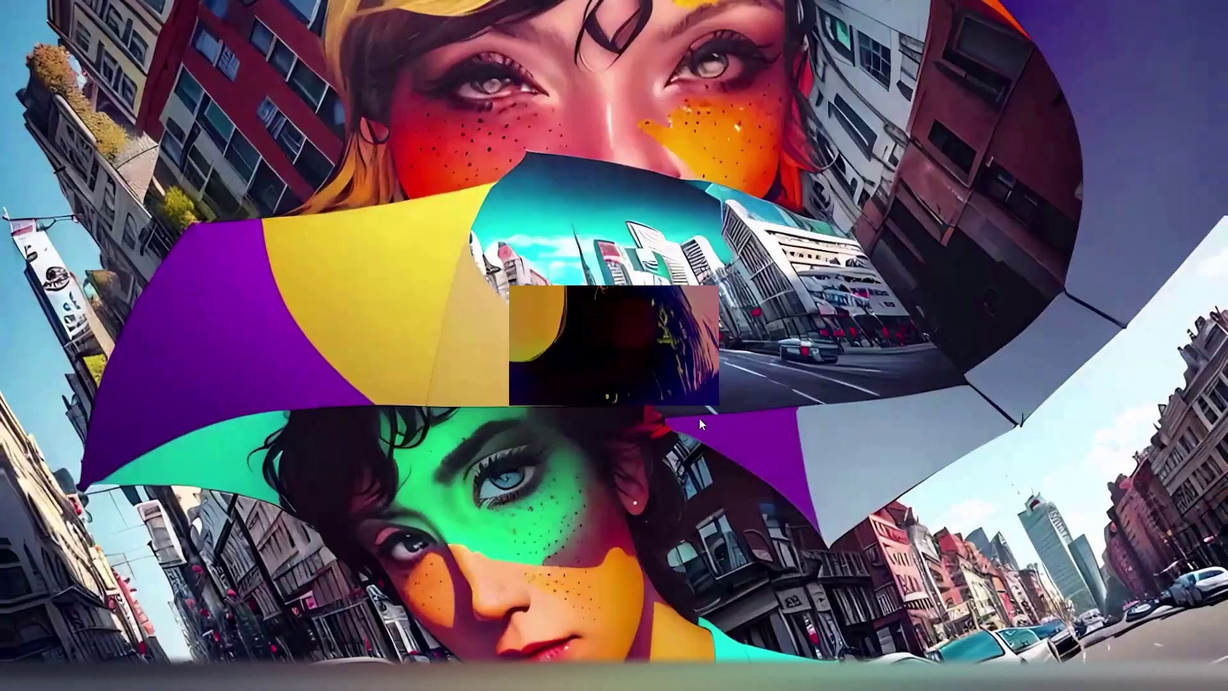
{"action": "key", "text": "Escape"}
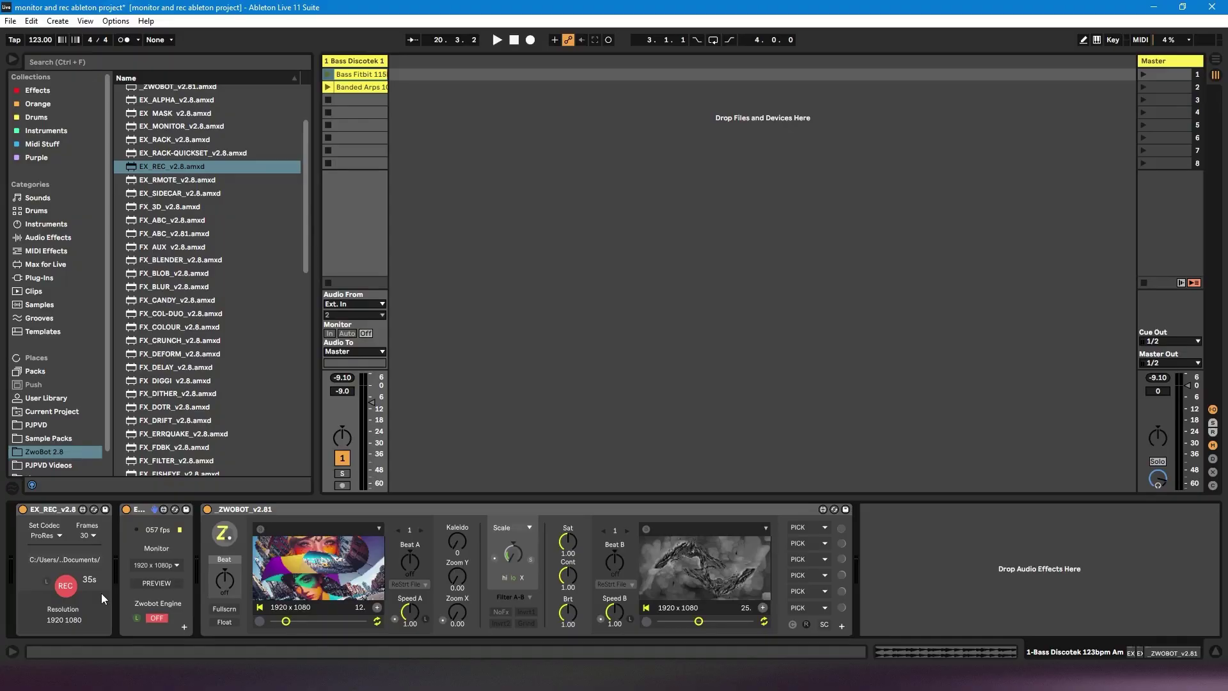